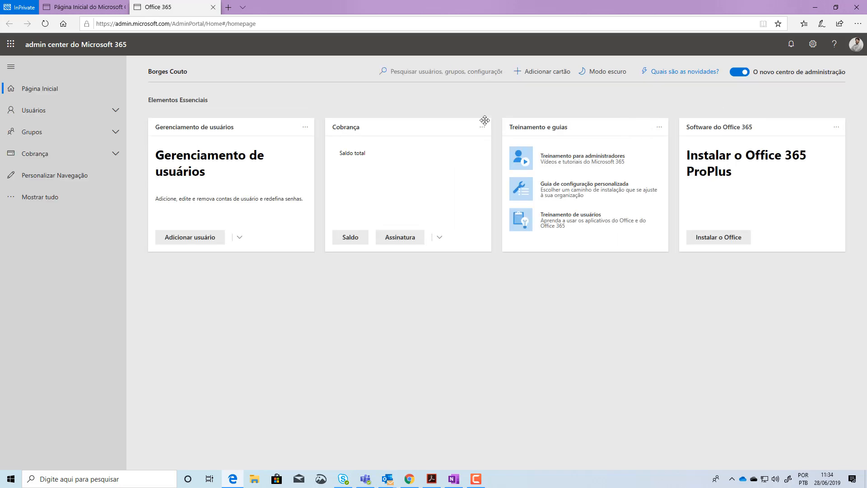
Open the active users list and review the additional management actions available for the first listed user
click(58, 110)
click(56, 131)
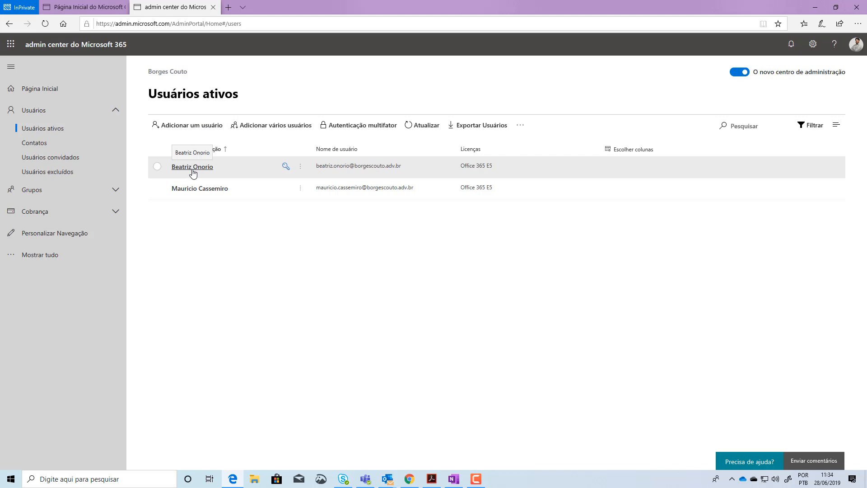
click(156, 167)
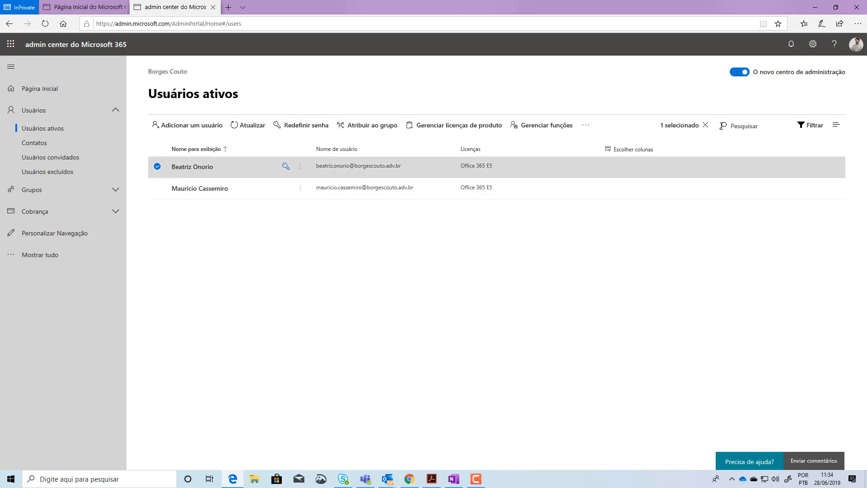
click(586, 126)
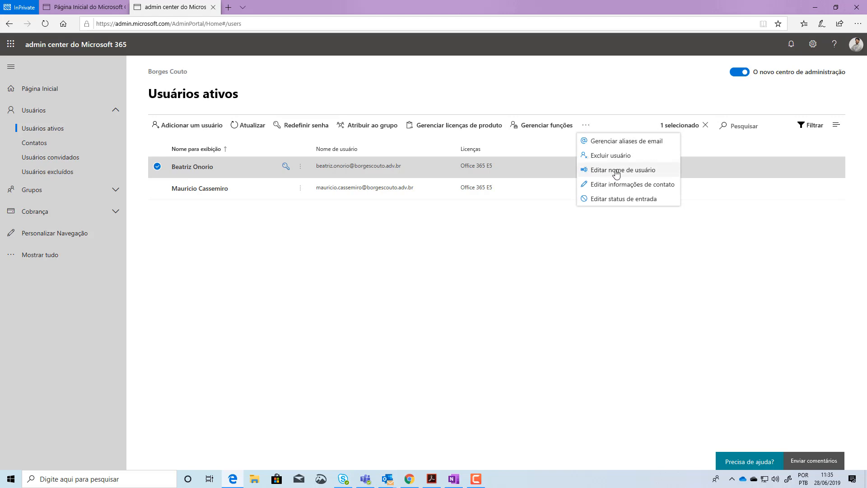
click(301, 166)
click(352, 65)
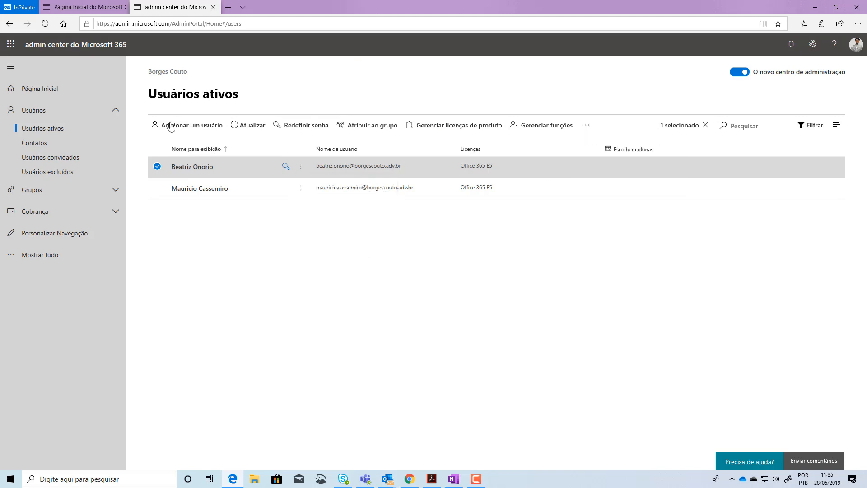
click(157, 166)
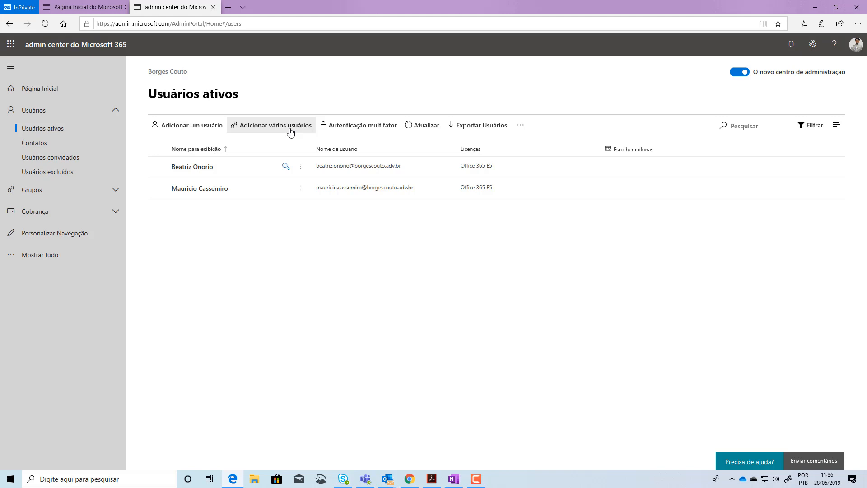
Download the headers-only CSV template from the multiple-user import and open it from the Downloads folder in Excel
click(259, 129)
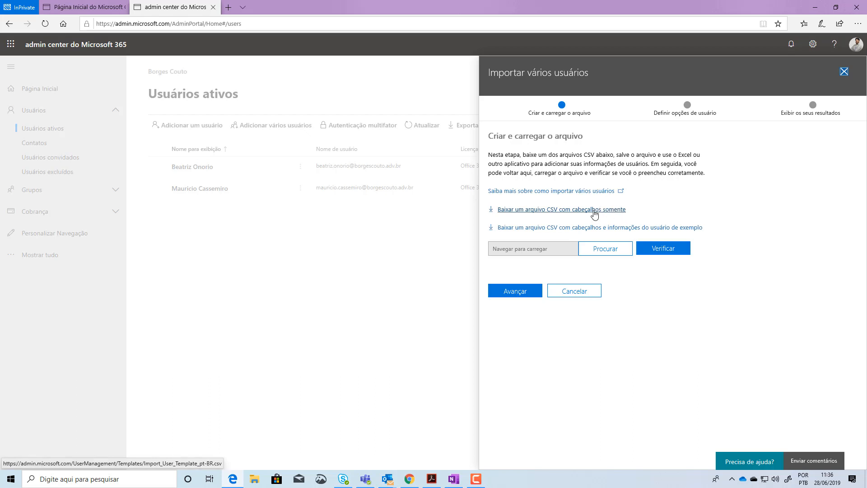
click(618, 210)
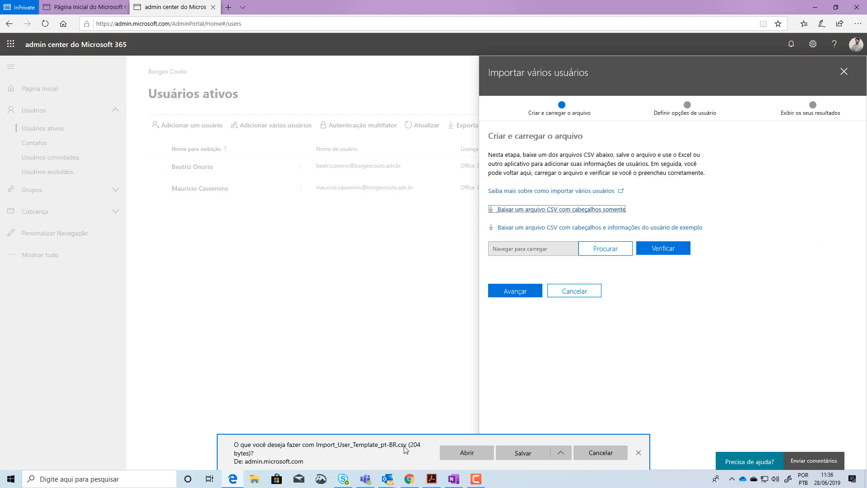
click(521, 453)
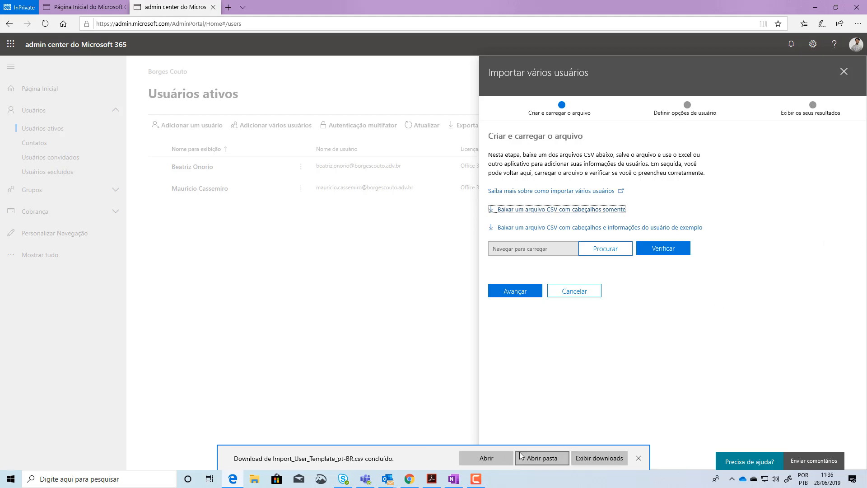
click(541, 457)
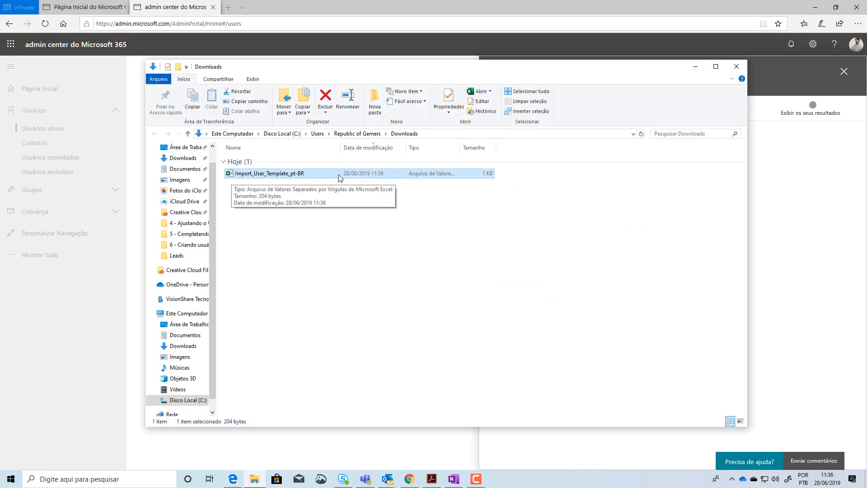
click(478, 101)
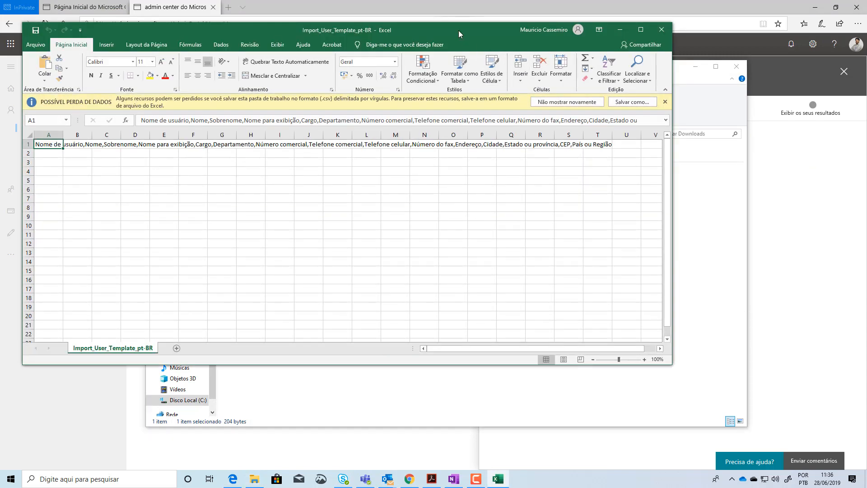
Examine the comma-separated user field headers in row 1 of the import template
drag(459, 30, 508, 46)
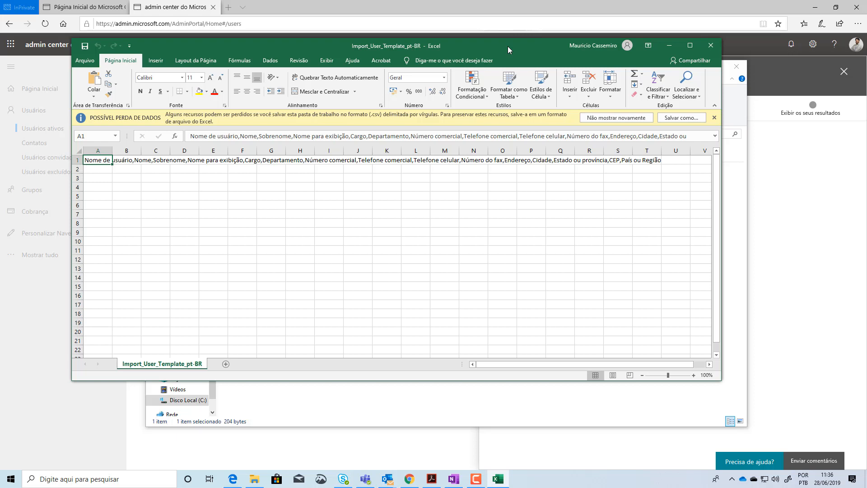
click(77, 161)
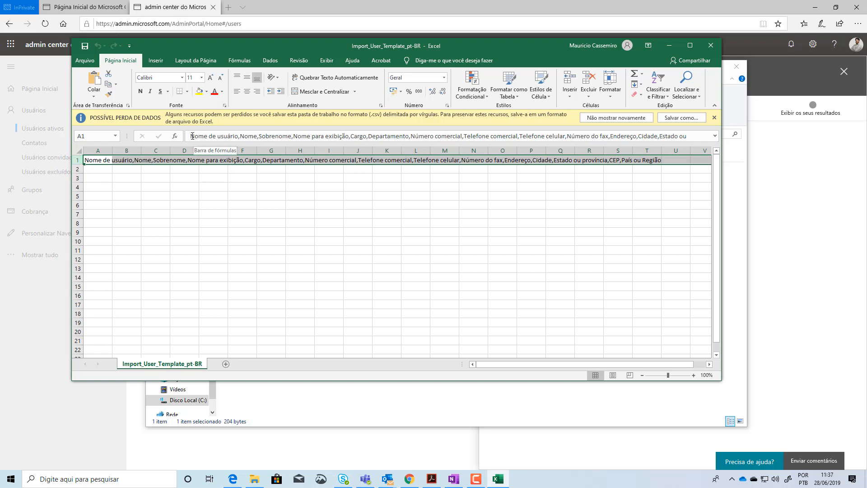
drag(191, 136, 258, 139)
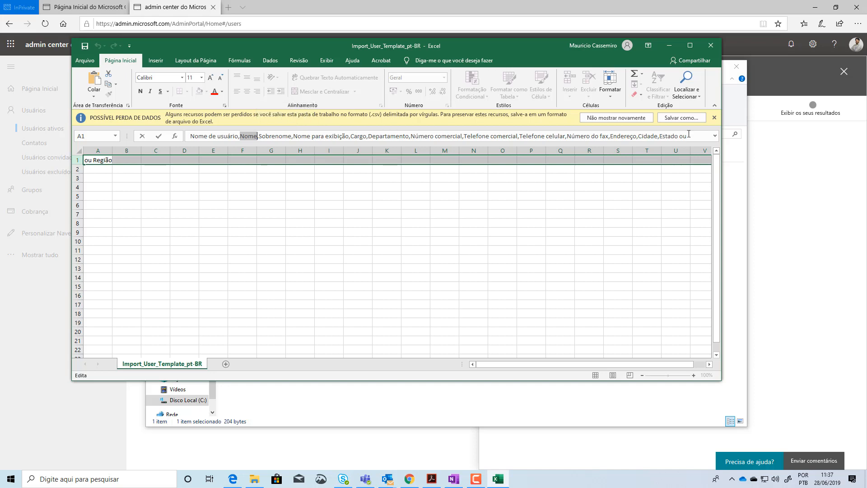
Minimize the template and Downloads windows and cancel the multiple-user import
click(669, 45)
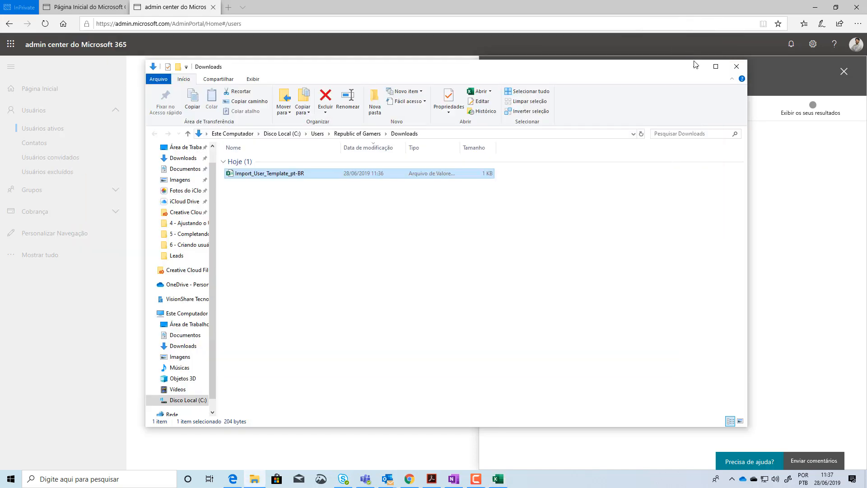
click(691, 65)
click(582, 294)
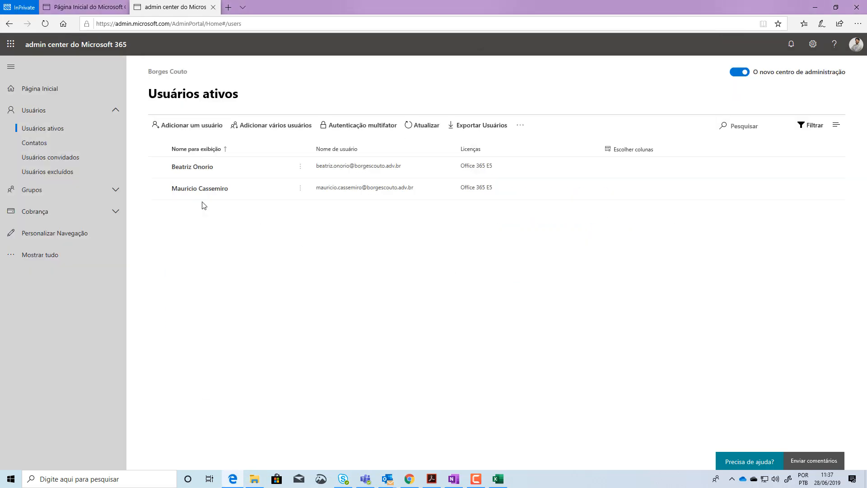
Review the first listed user's account details and editable contact information fields, leaving them without making changes
click(198, 168)
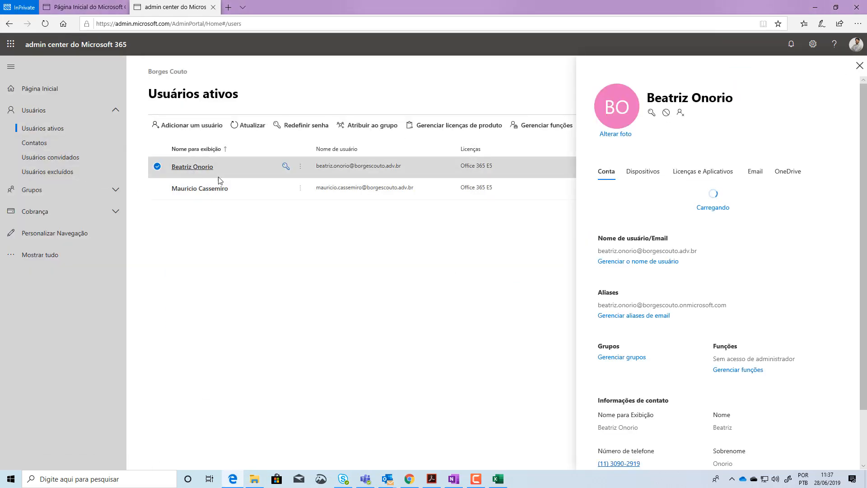
scroll(661, 399, down, 1)
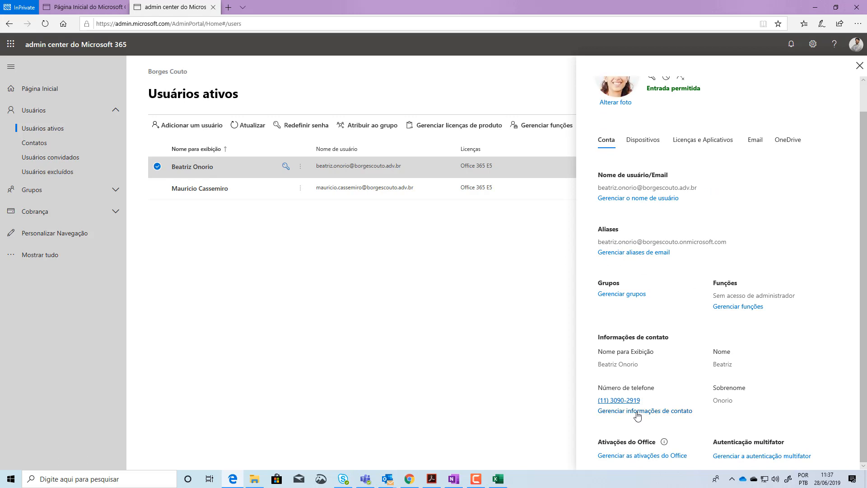
click(642, 411)
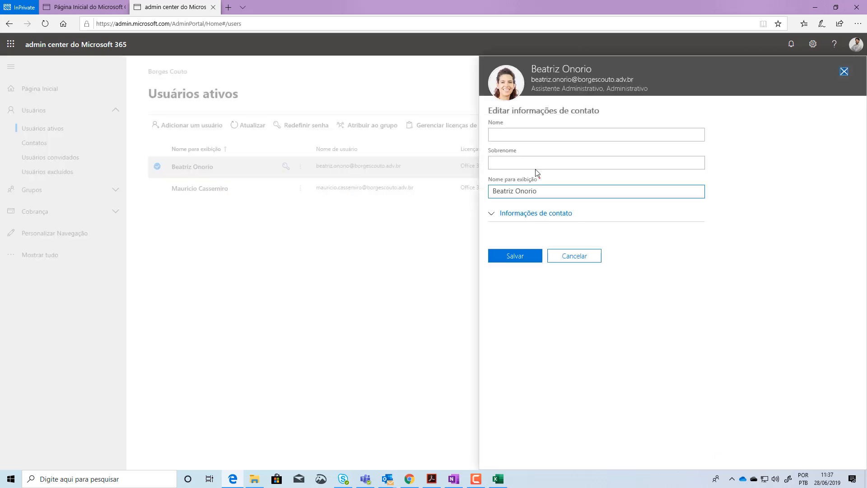
click(507, 126)
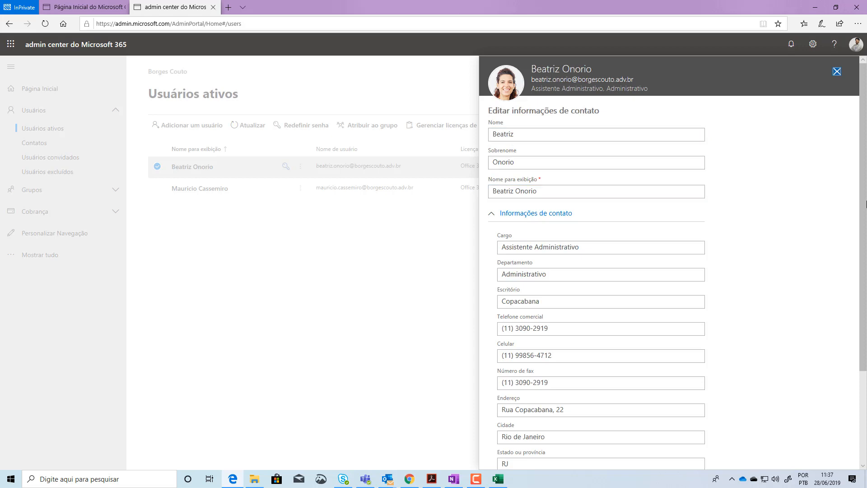
click(866, 264)
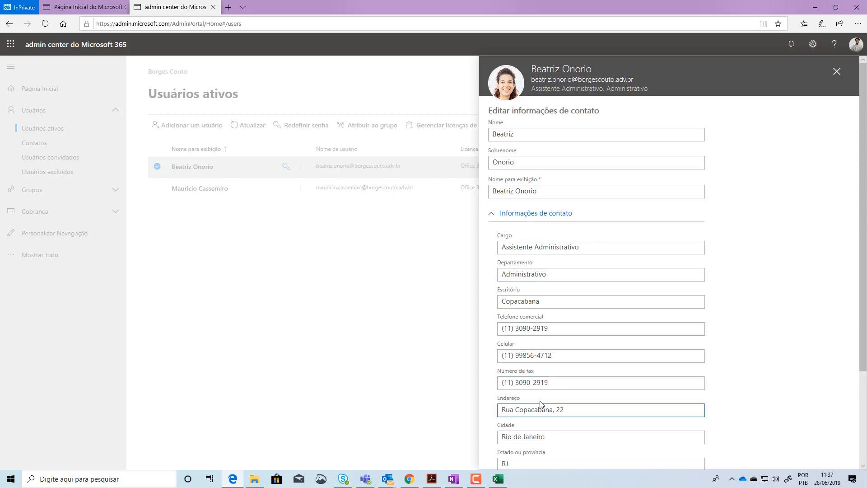
scroll(555, 383, down, 2)
scroll(556, 384, up, 3)
click(836, 70)
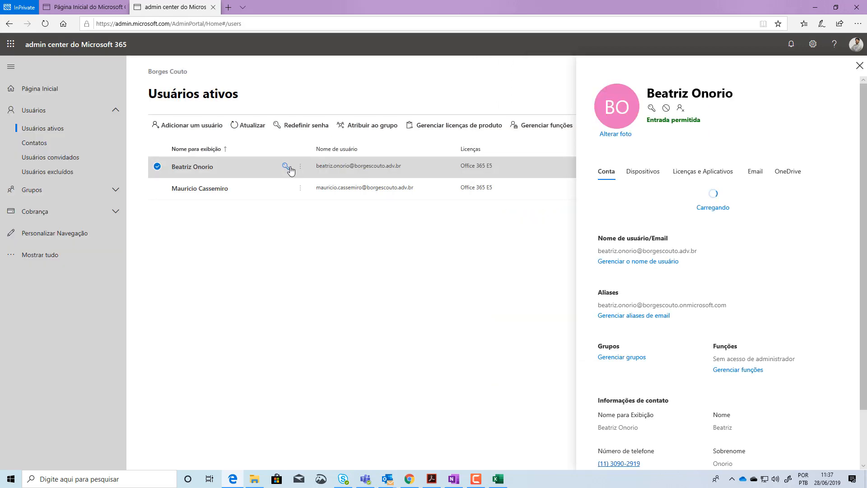
click(859, 66)
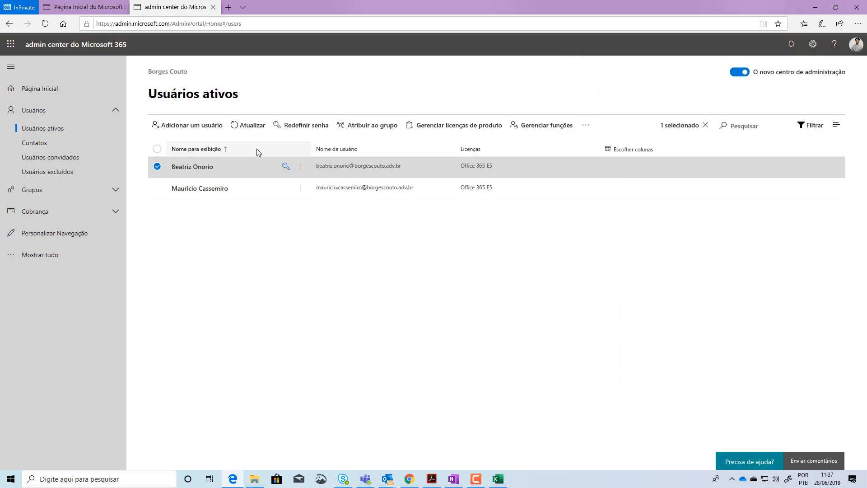
Clear the user selection, reopen the multiple-user import, and switch back to the template in Excel
click(157, 167)
click(274, 128)
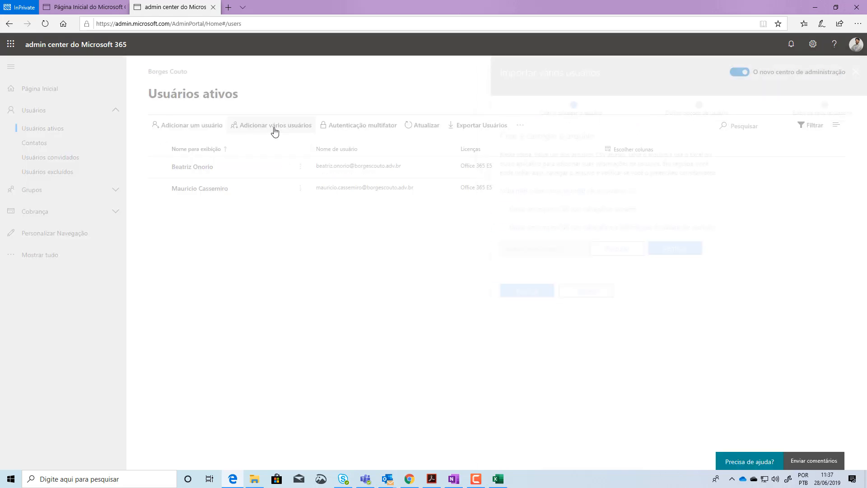
click(497, 480)
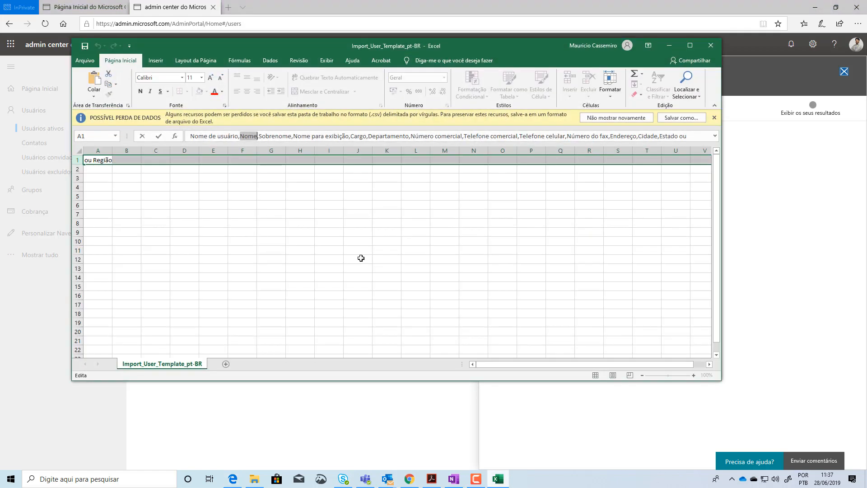
Enter a sample user's first name, last name and display name separated by commas in cell A2, then close the template without saving
click(89, 168)
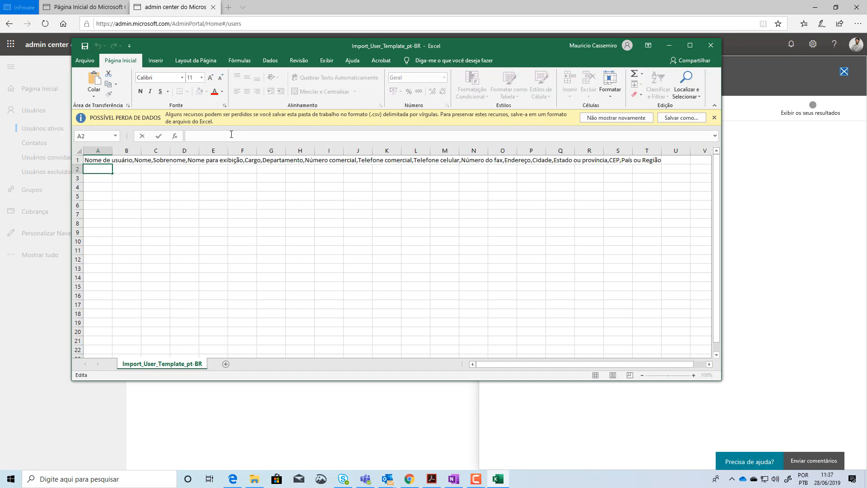
text(Beatra)
key(Return)
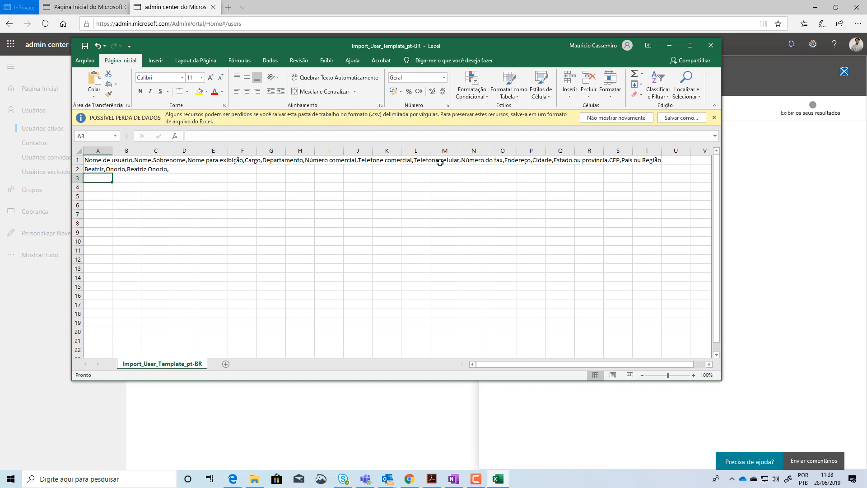
click(710, 45)
click(437, 251)
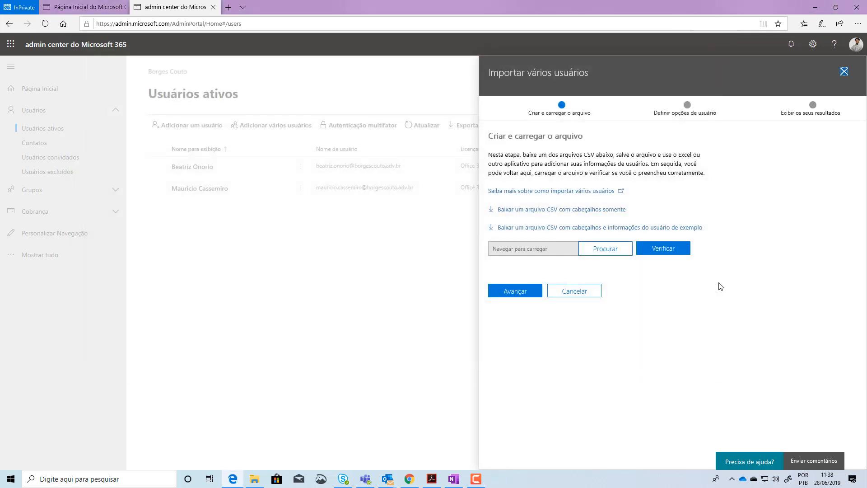
Download the CSV with headers and sample user information, and open Import_User_Sample_pt-BR from the Downloads folder in Excel
click(564, 228)
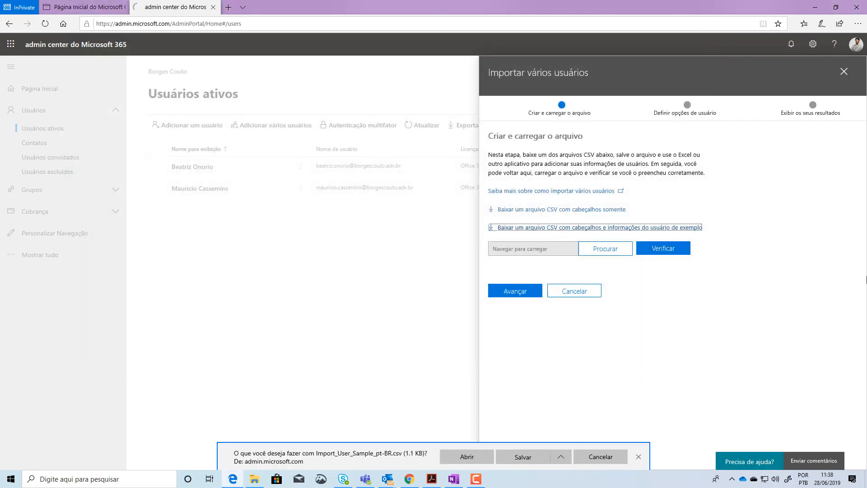
click(521, 457)
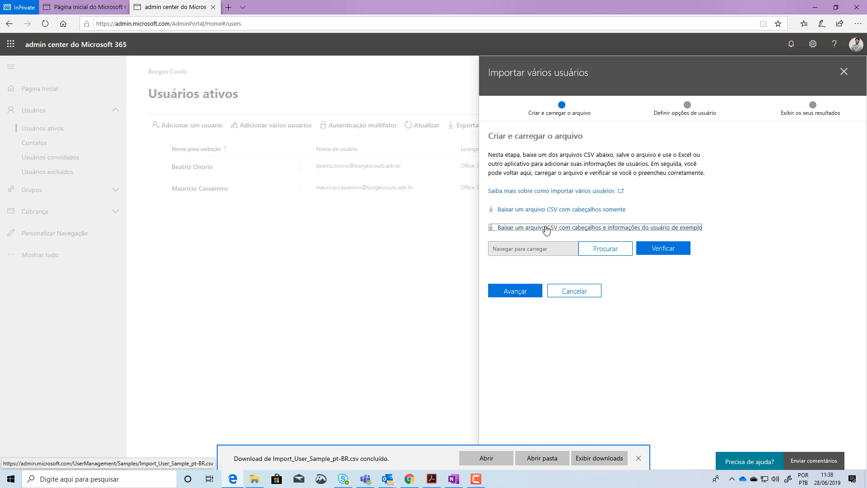
click(540, 457)
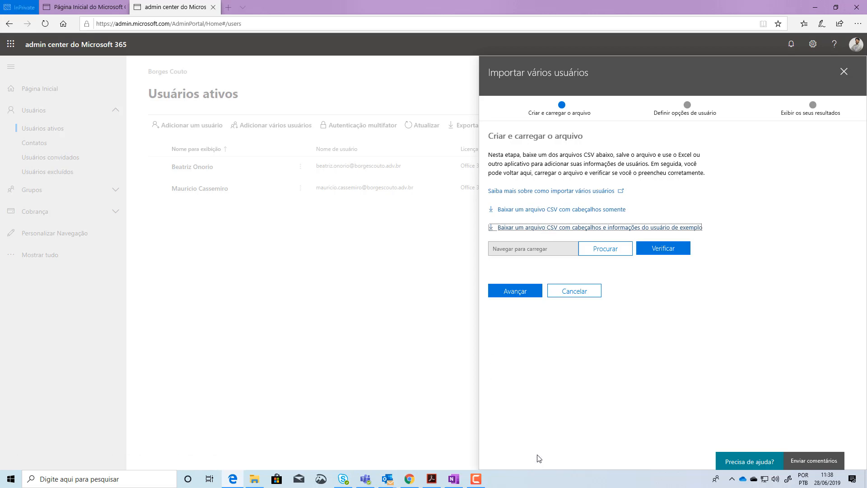
click(277, 184)
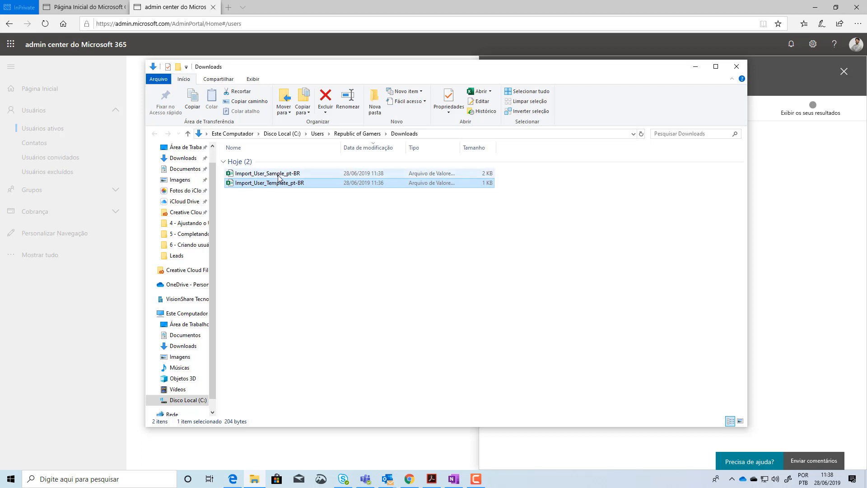
click(278, 174)
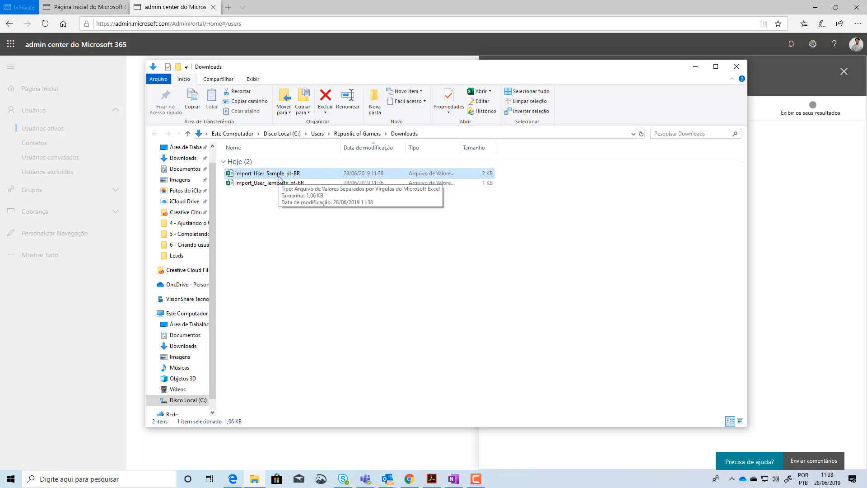
double_click(279, 176)
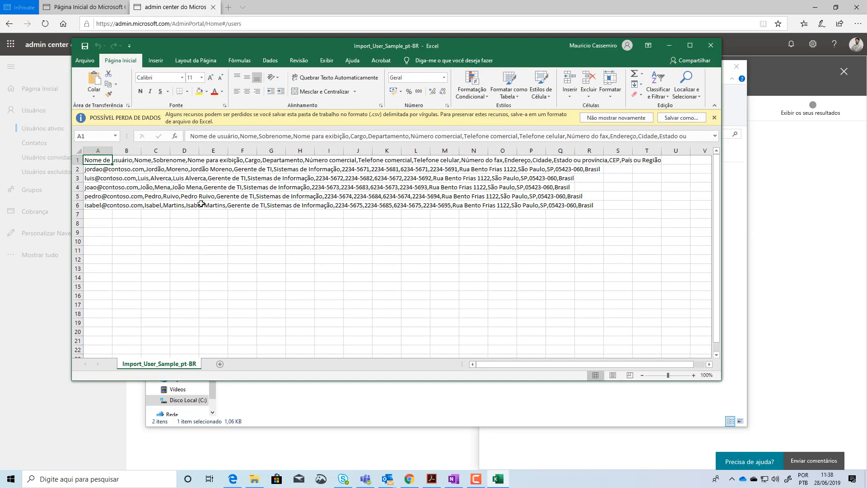
Examine the sample user records in rows 2 to 6 to see how each comma-separated entry is filled in
click(99, 150)
click(96, 168)
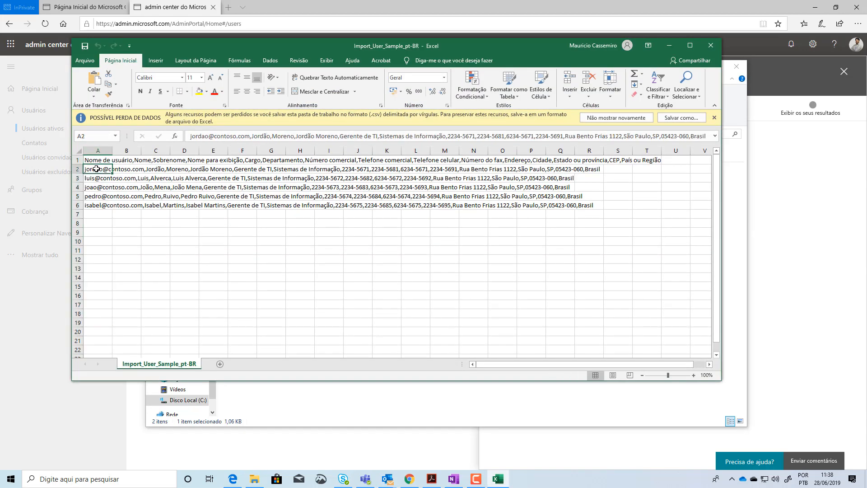
key(Down)
key(Down)
key(Down)
key(Down)
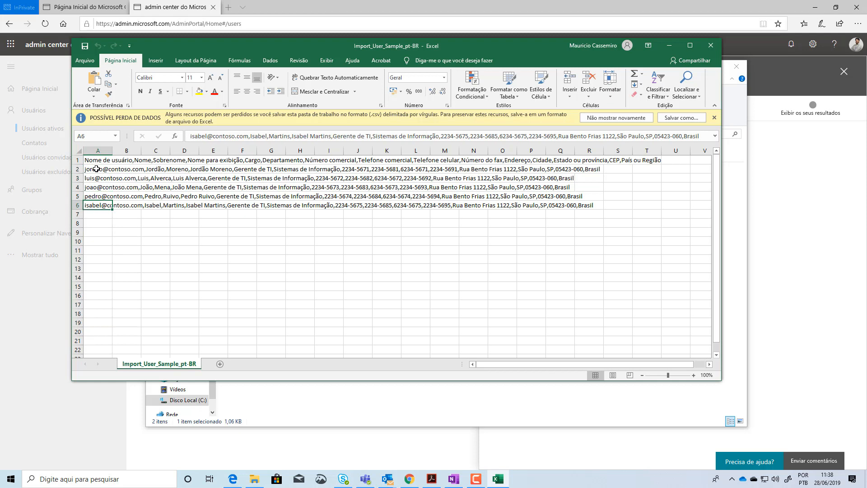
Examine which cells hold the sample users' data in rows 2 to 6, comparing column A with the columns beside it
key(Up)
key(Up)
key(Up)
key(Up)
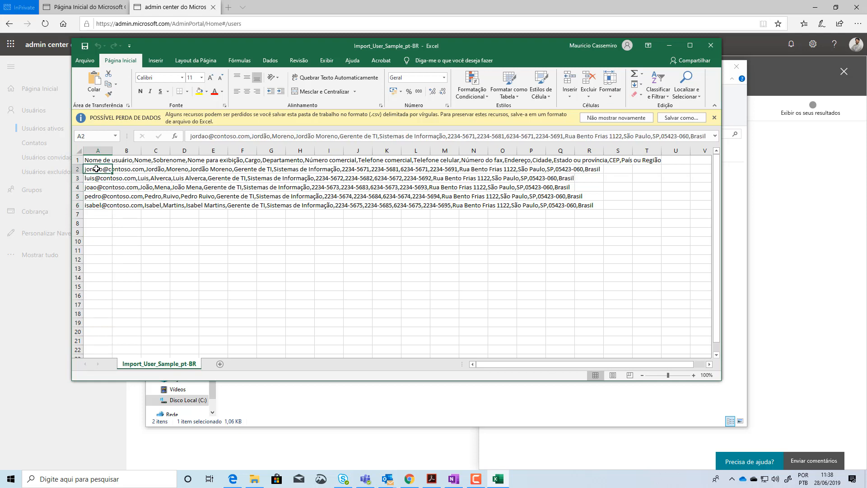
key(shift+Down)
key(shift+Down)
key(shift+Down)
key(shift+Down)
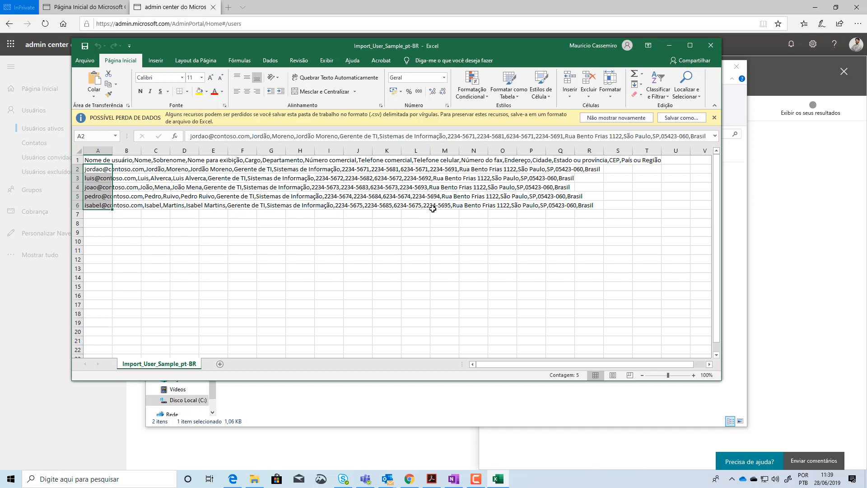
click(99, 169)
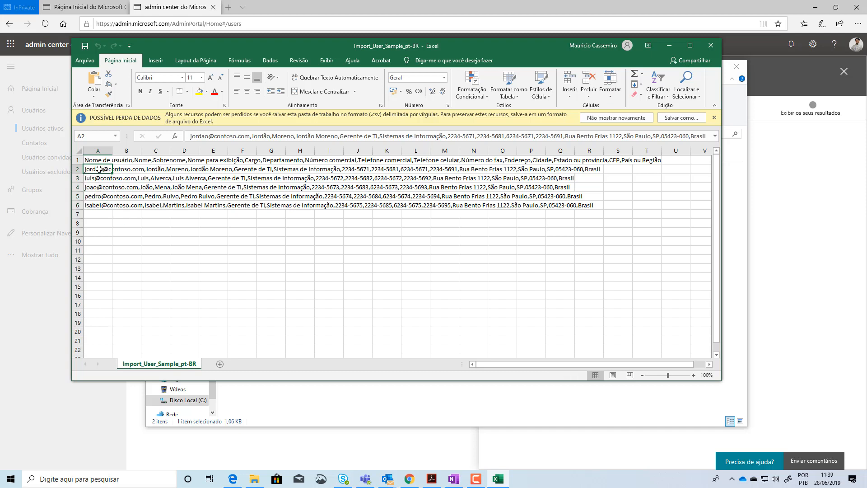
key(Right)
key(Right)
key(Right)
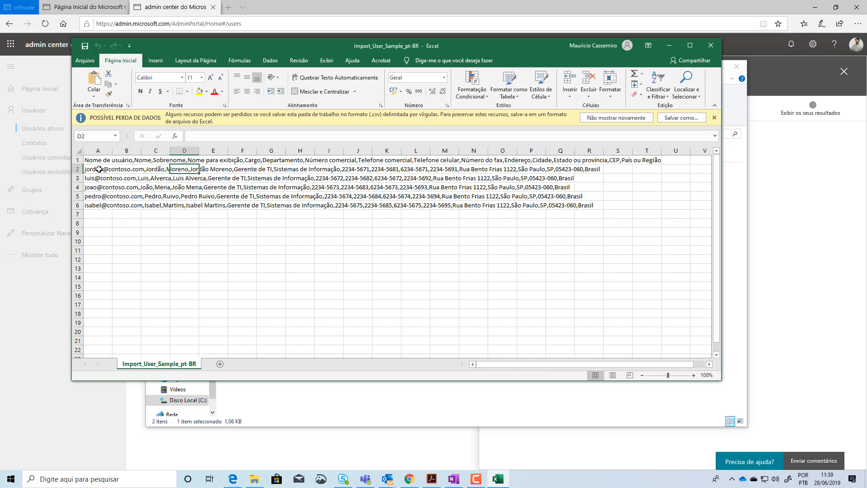
key(Left)
key(Left)
key(Left)
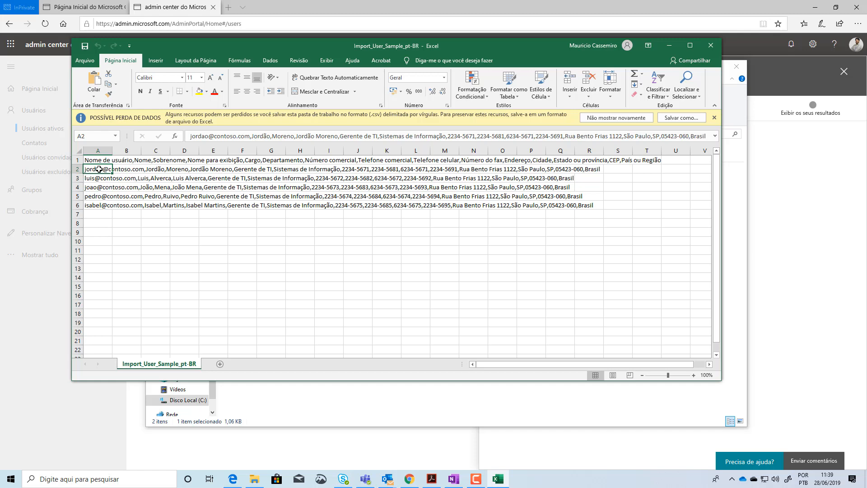
Maximize the workbook and split column A with Text to Columns, as delimited data with comma (Vírgula) as the only delimiter
click(695, 46)
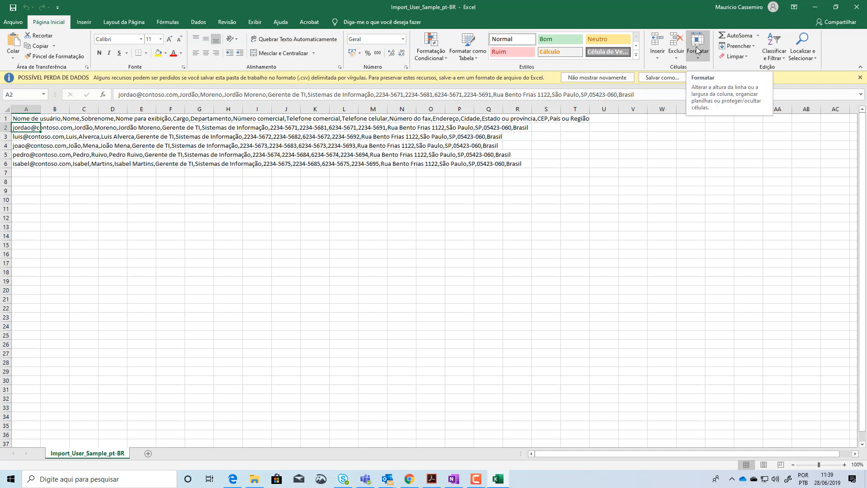
click(26, 109)
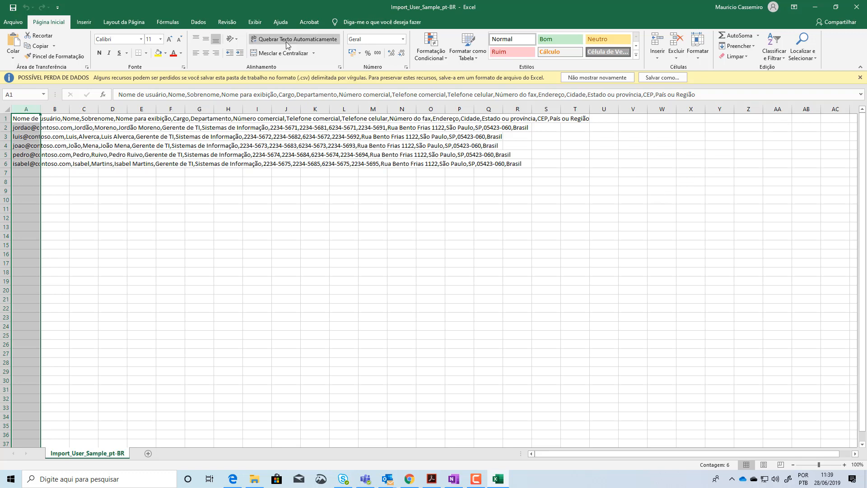
click(199, 23)
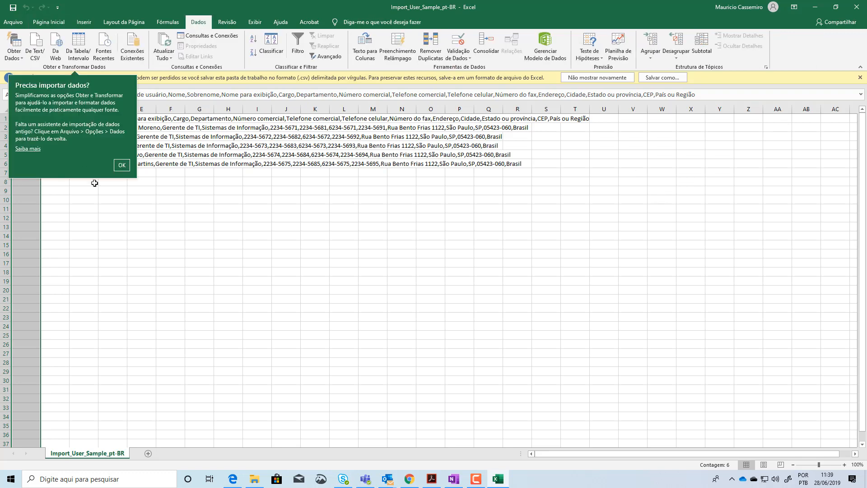
click(121, 165)
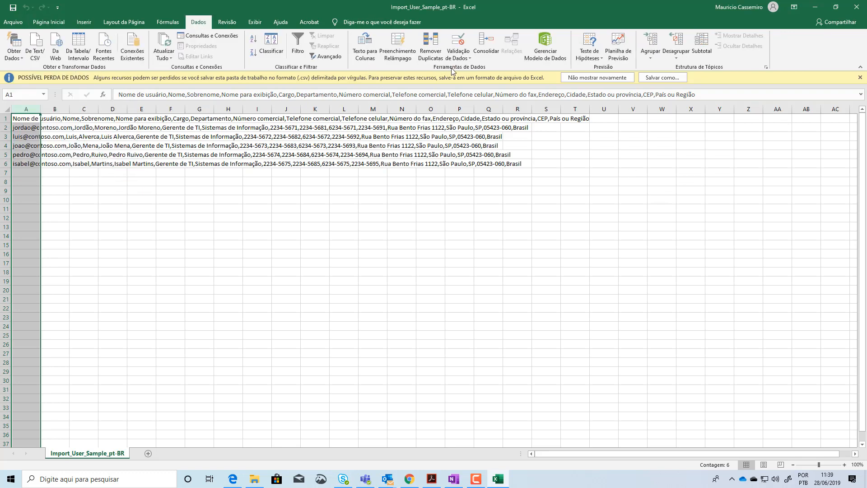
click(365, 47)
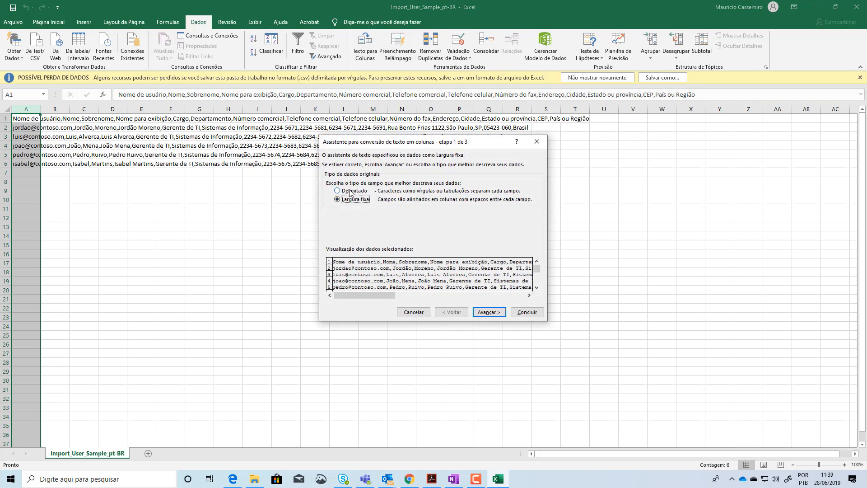
click(350, 192)
click(489, 311)
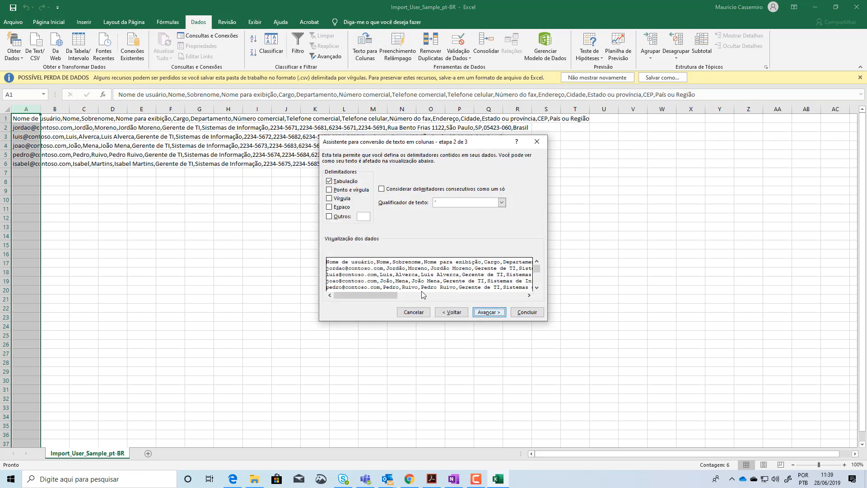
click(329, 198)
click(329, 181)
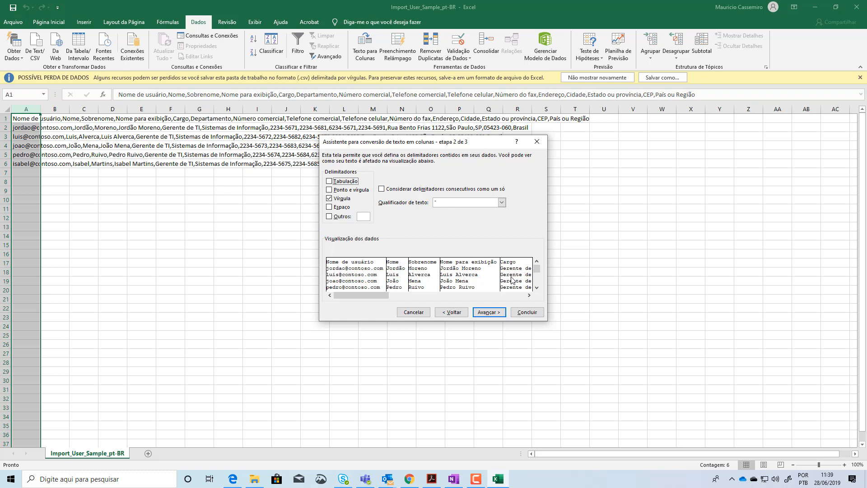
click(488, 312)
click(524, 312)
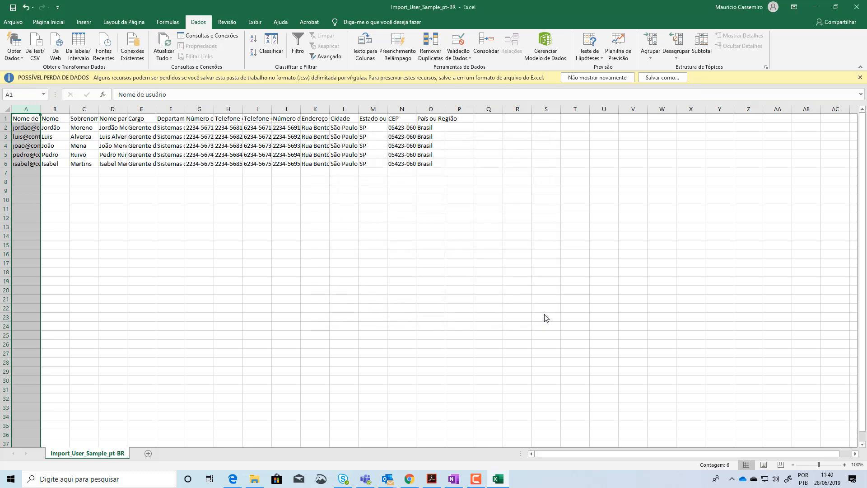
Fit the widths of columns A to O, from Nome de usuário to País ou Região, to their contents
double_click(42, 109)
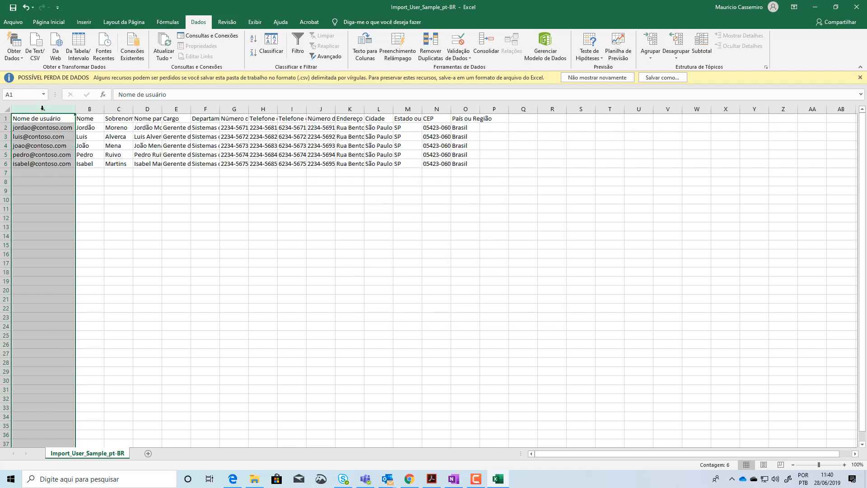
double_click(103, 109)
double_click(126, 109)
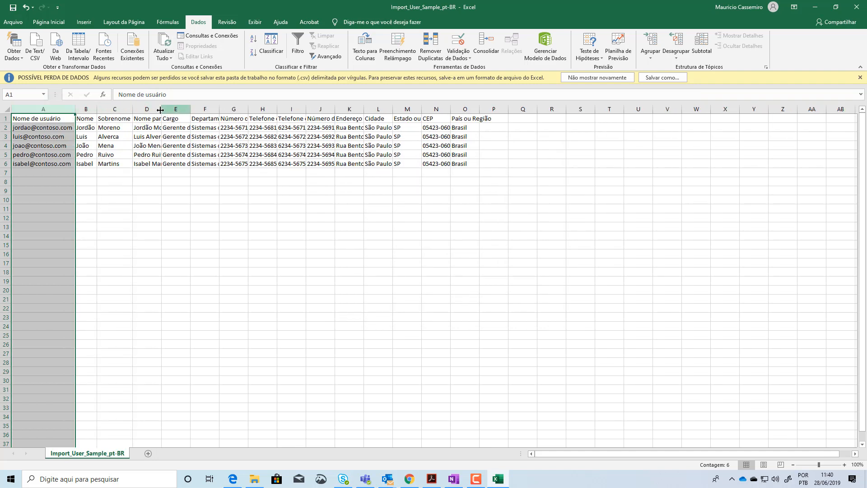
click(164, 109)
double_click(161, 109)
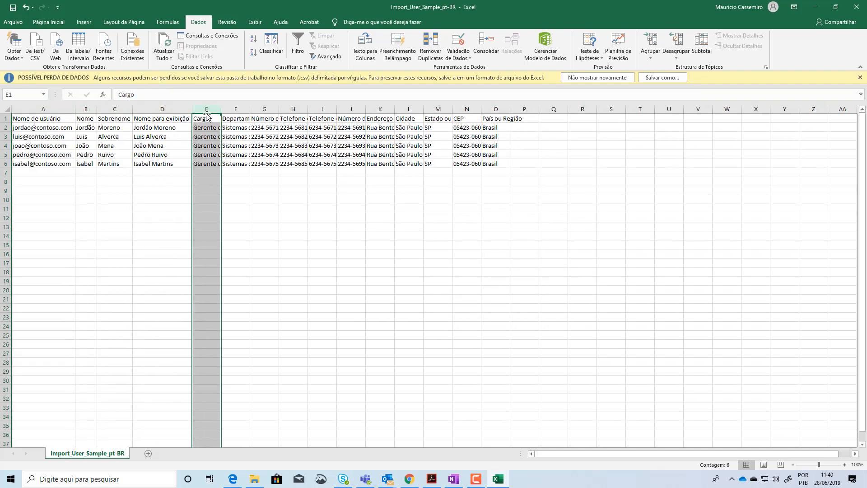
double_click(219, 109)
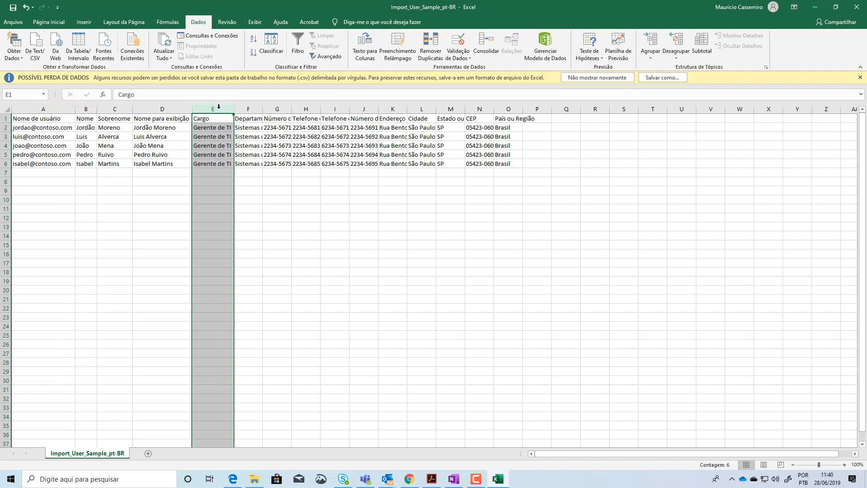
double_click(262, 109)
double_click(333, 109)
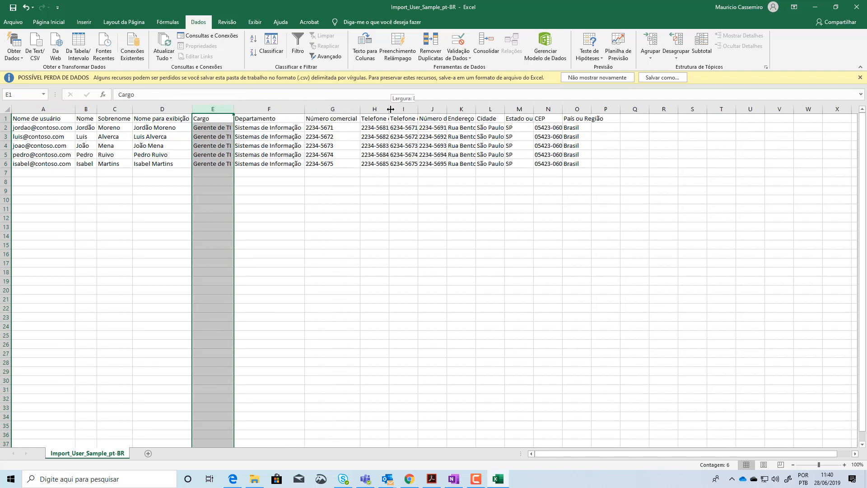
double_click(390, 109)
double_click(447, 108)
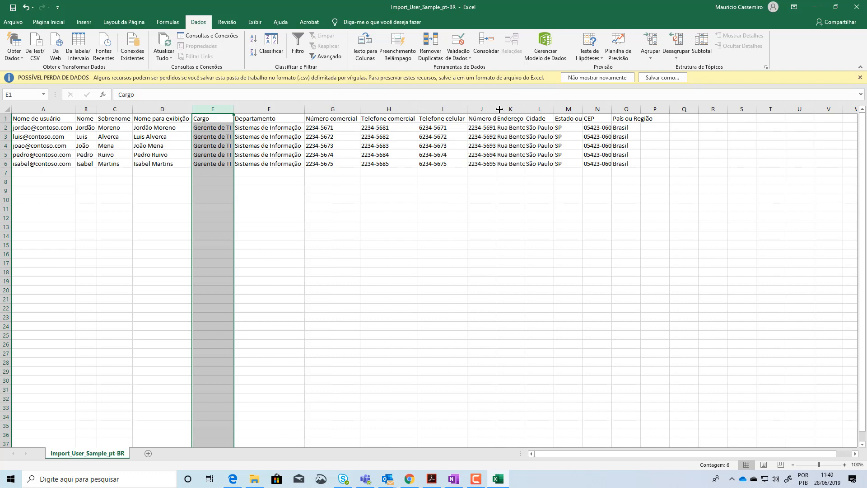
double_click(495, 110)
double_click(541, 109)
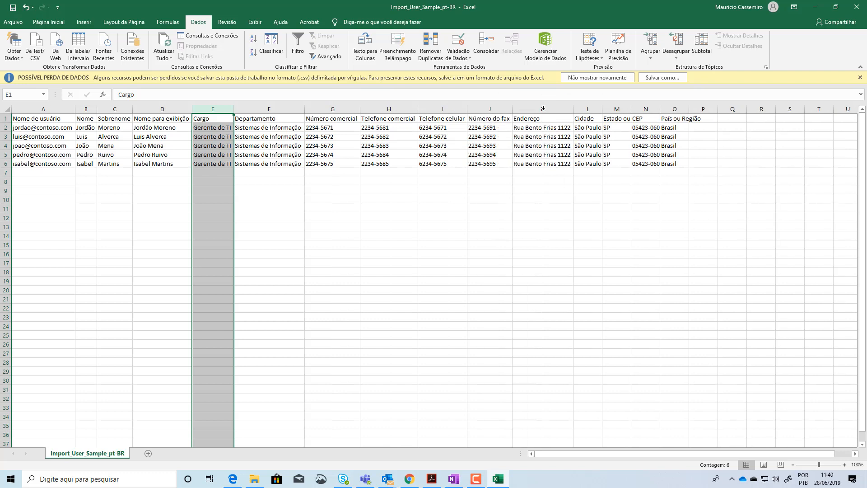
double_click(602, 109)
double_click(631, 109)
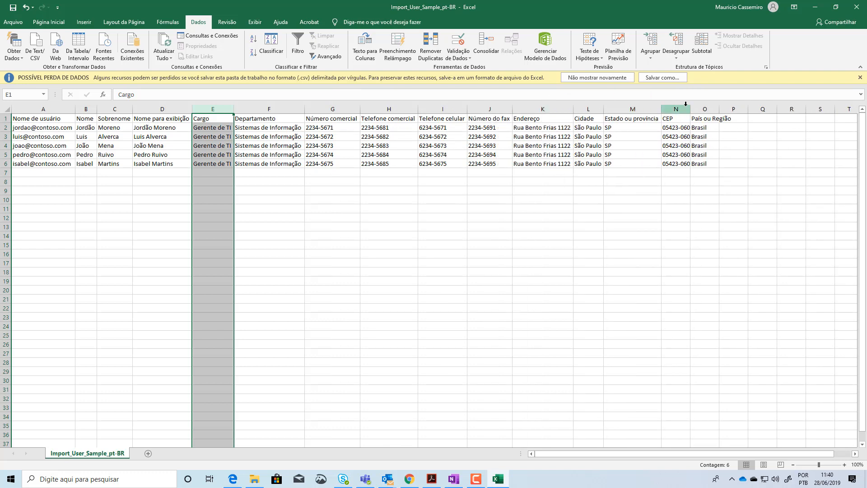
double_click(691, 109)
double_click(721, 109)
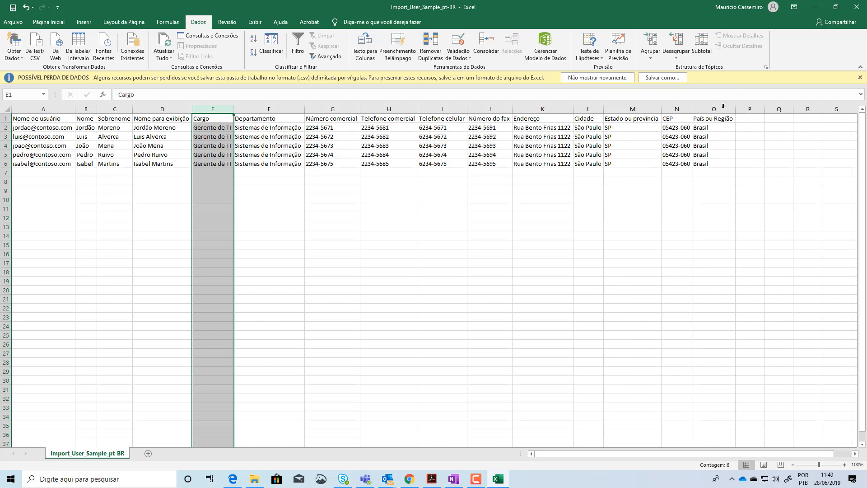
Clear the sample records in A3:O6, keeping row 2 as the model entry, and select cell A3
click(63, 163)
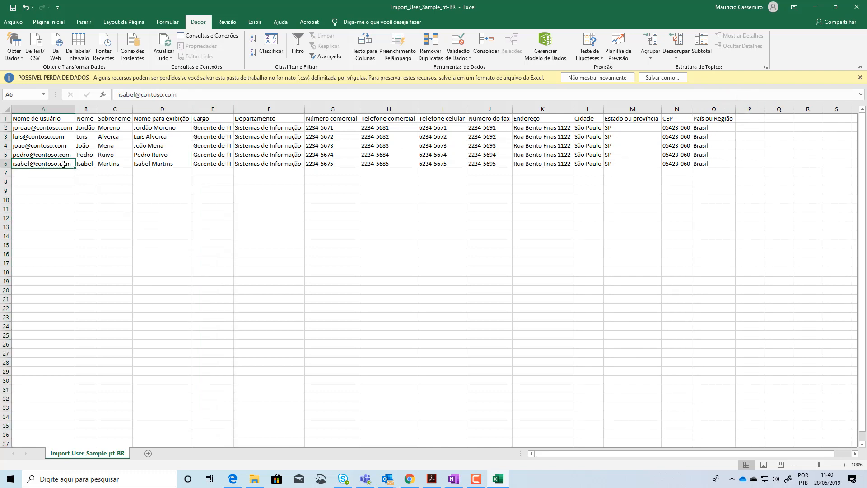
click(33, 138)
drag(48, 157, 706, 167)
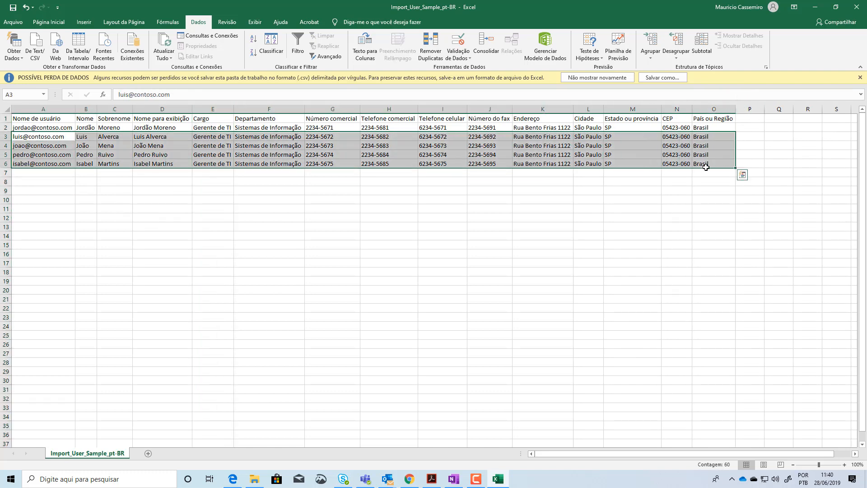
key(Delete)
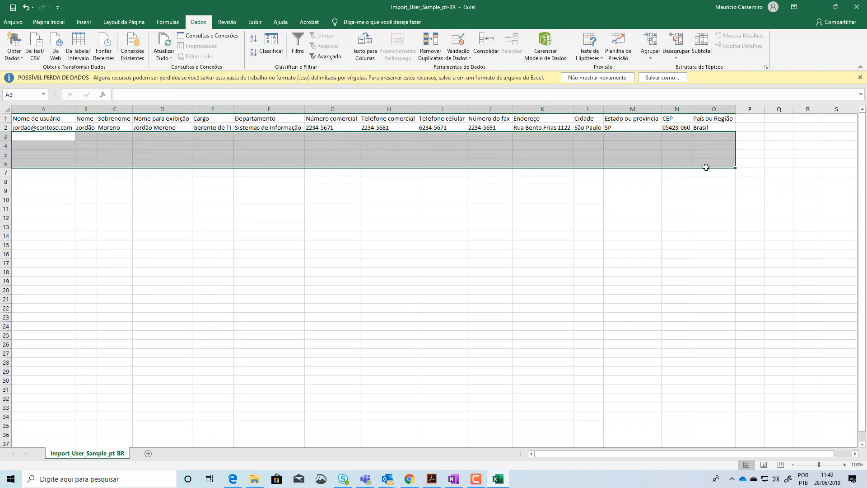
click(461, 249)
click(51, 137)
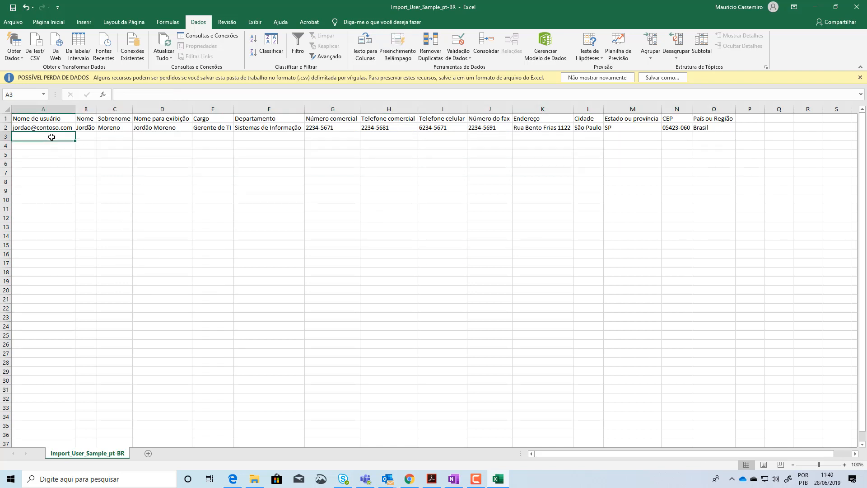
Switch to File Explorer, open the Usuários Office 365 folder inside Imagens, and show its user photos in the Details (Detalhes) layout
click(254, 478)
click(179, 179)
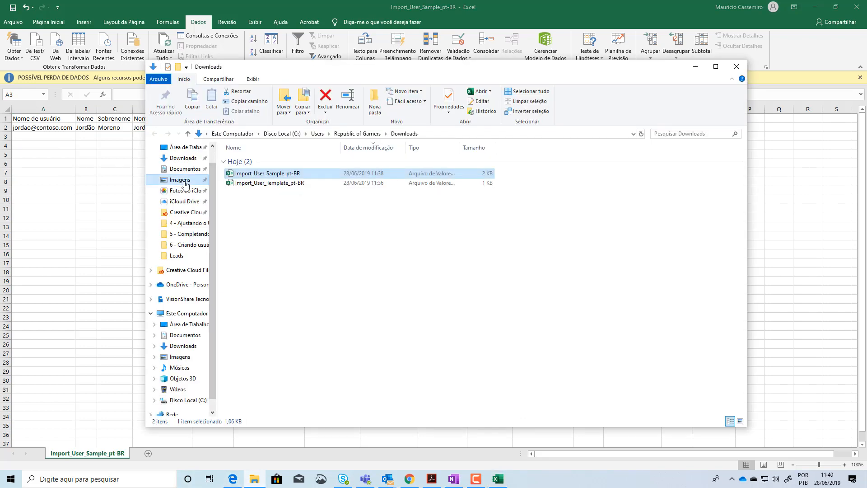
click(562, 180)
double_click(562, 180)
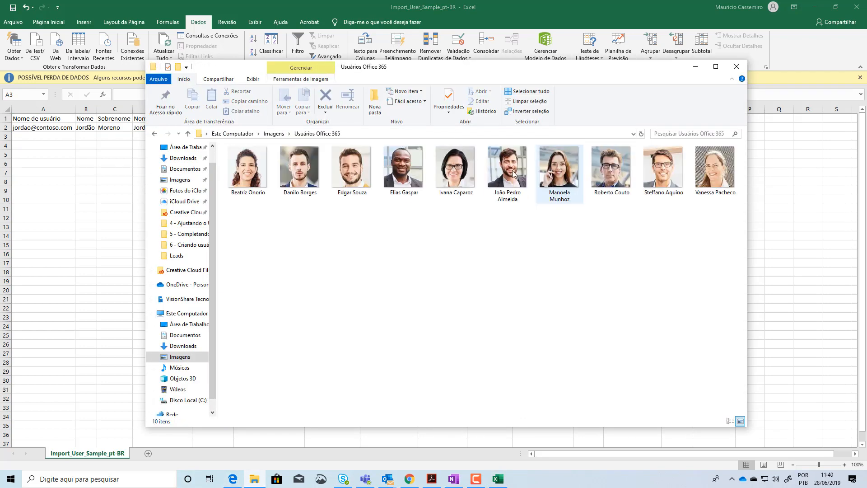
click(262, 183)
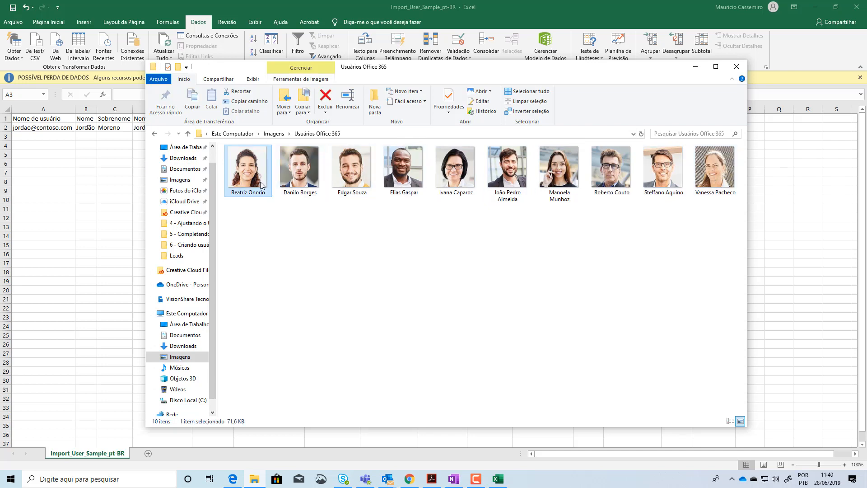
drag(715, 215, 315, 164)
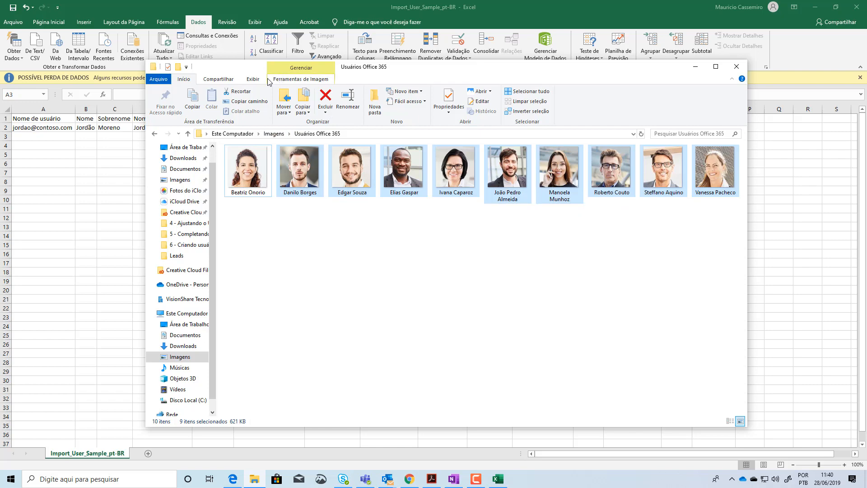
click(255, 79)
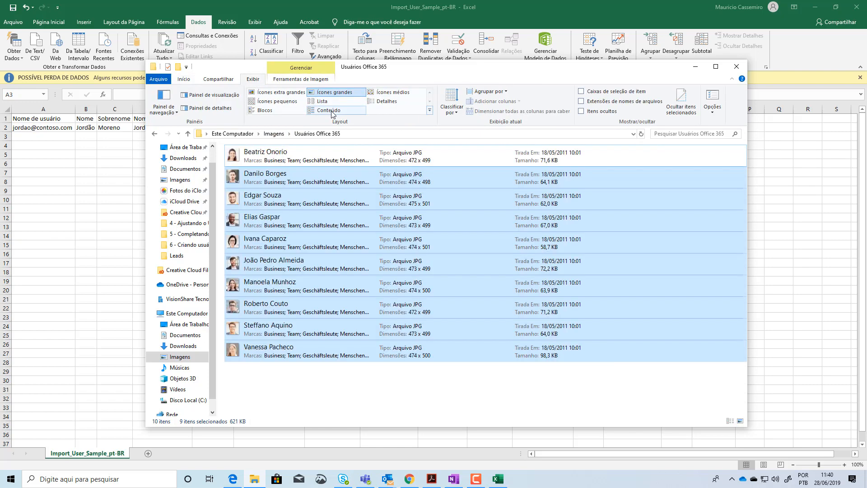
click(375, 102)
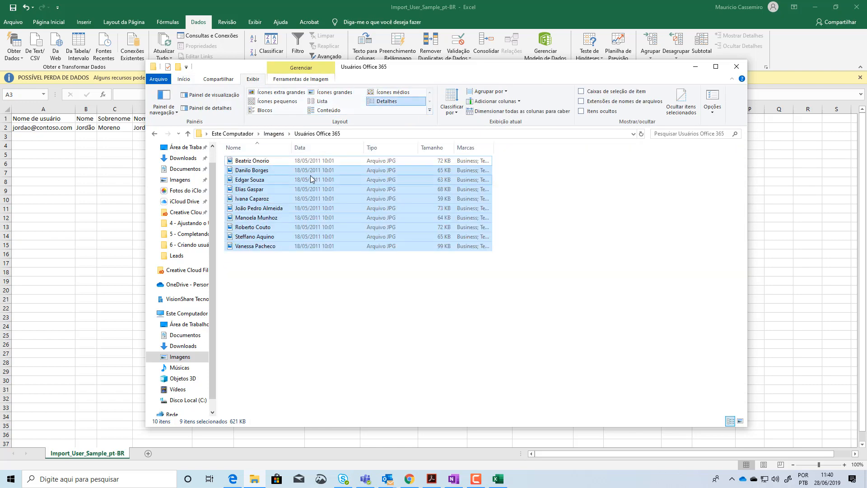
Arrange the photo folder and the Excel workbook side by side, widening Excel so only the photo file names stay in view
drag(389, 72, 1, 86)
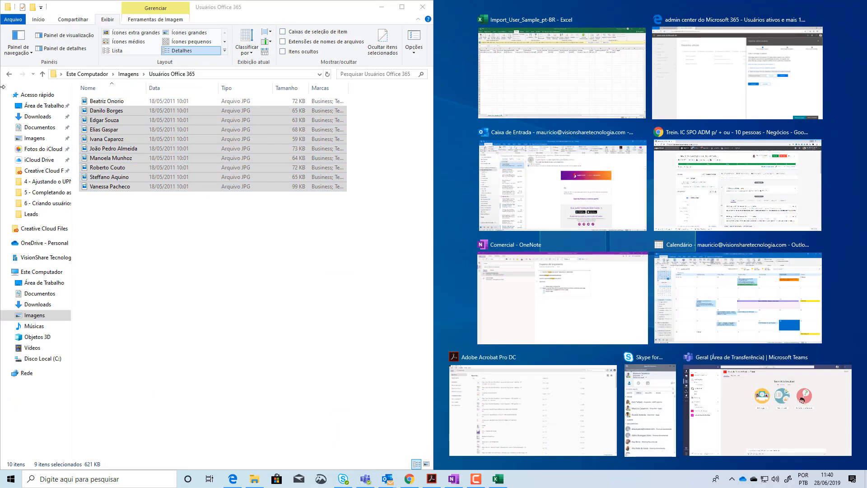
click(575, 73)
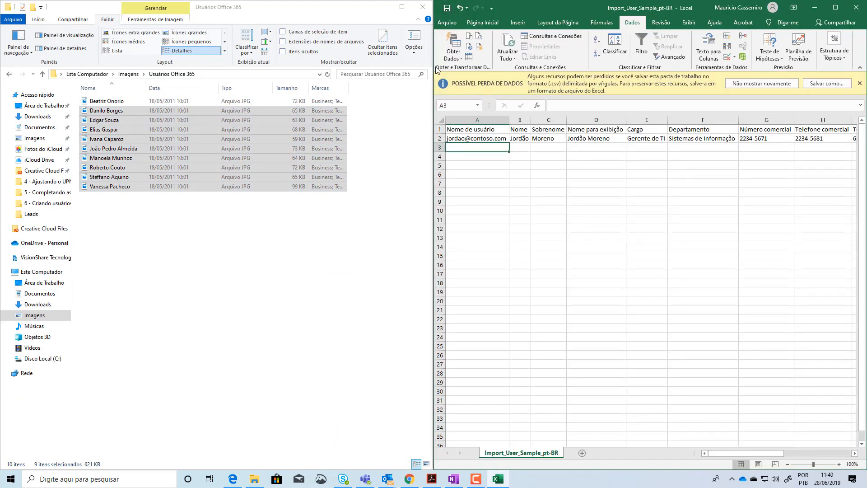
drag(432, 66, 147, 74)
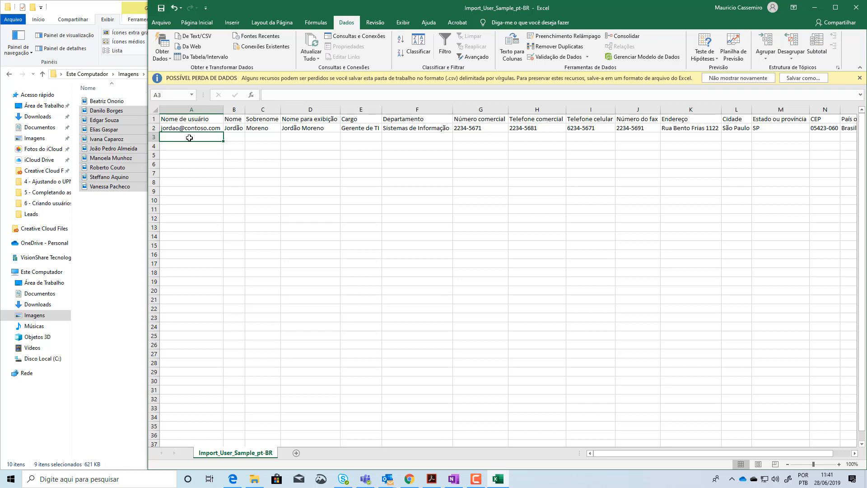
Enter the first user's e-mail sign-in name under Nome de usuário in A3 and fit column A's width to it
click(275, 95)
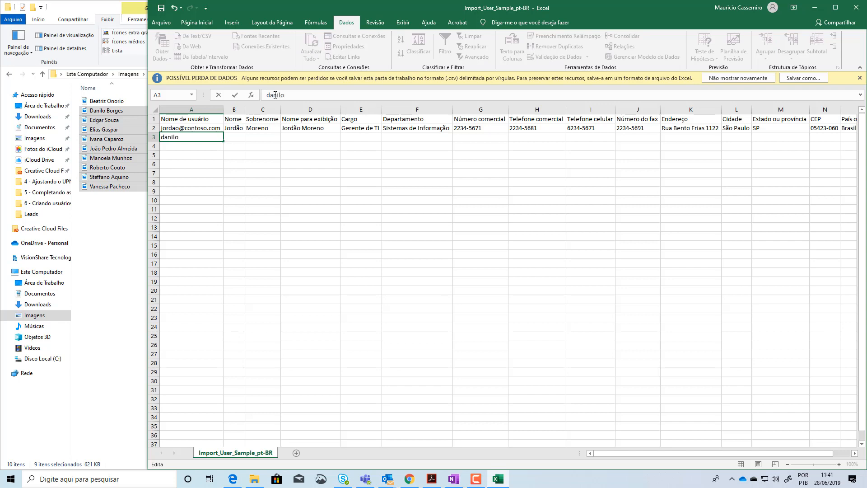
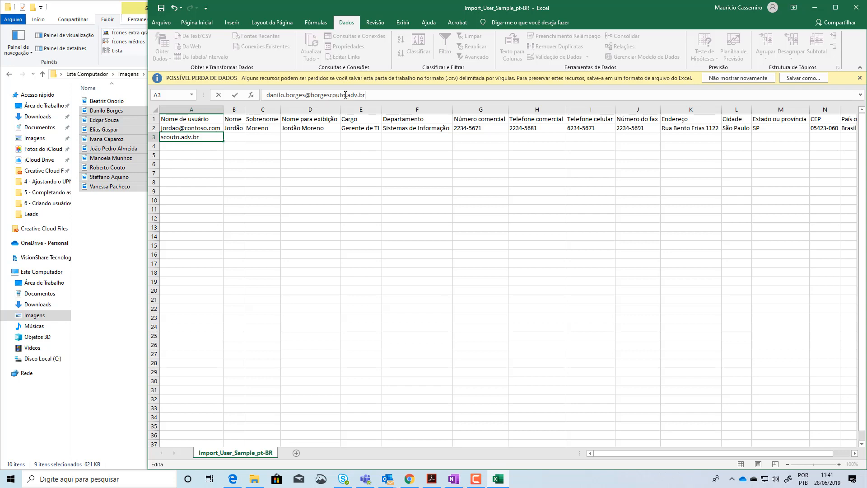
click(235, 136)
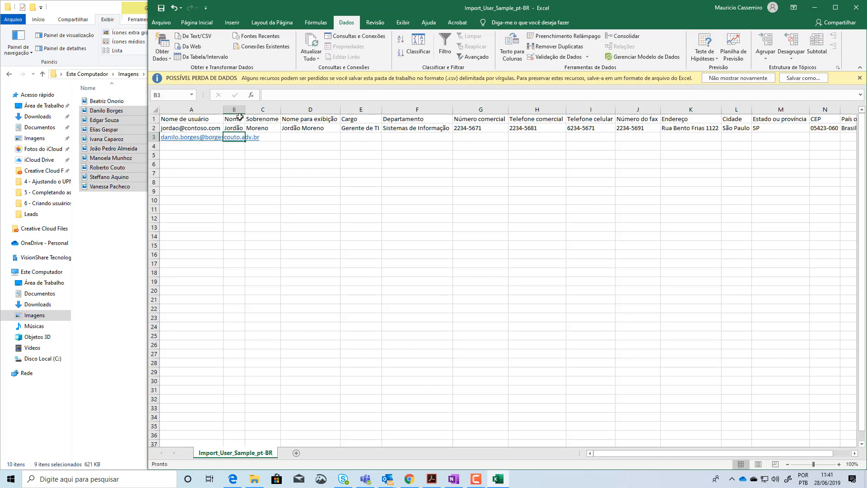
double_click(224, 110)
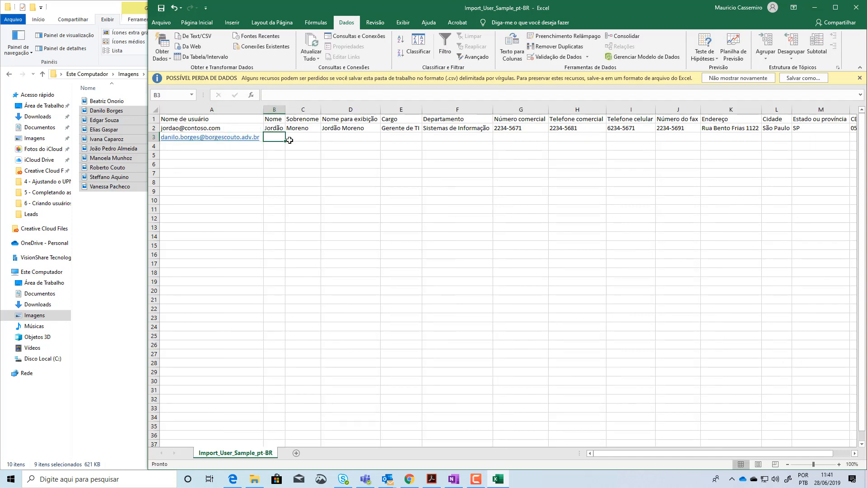
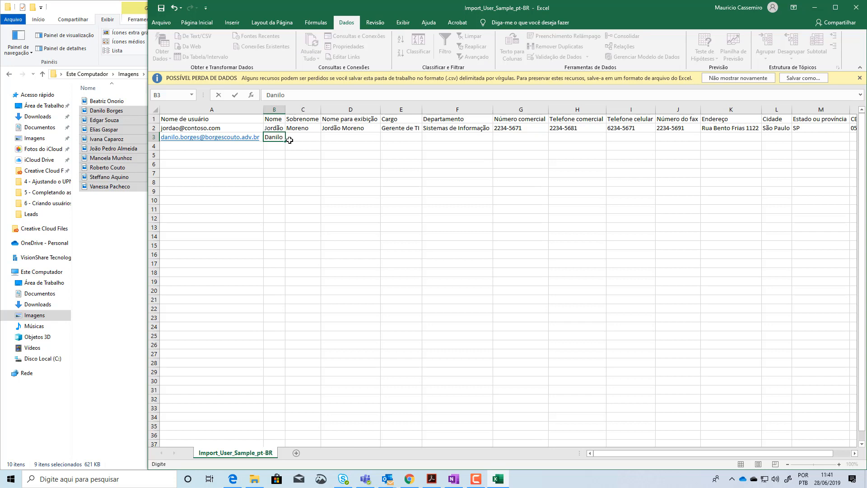
Fill in the user's first name, surname and display name in B3, C3 and D3, matching the first selected photo file
click(289, 140)
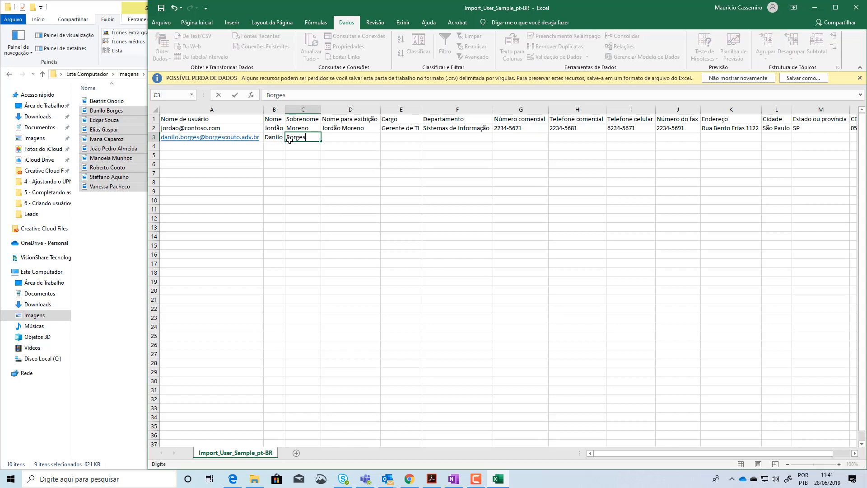
key(Tab)
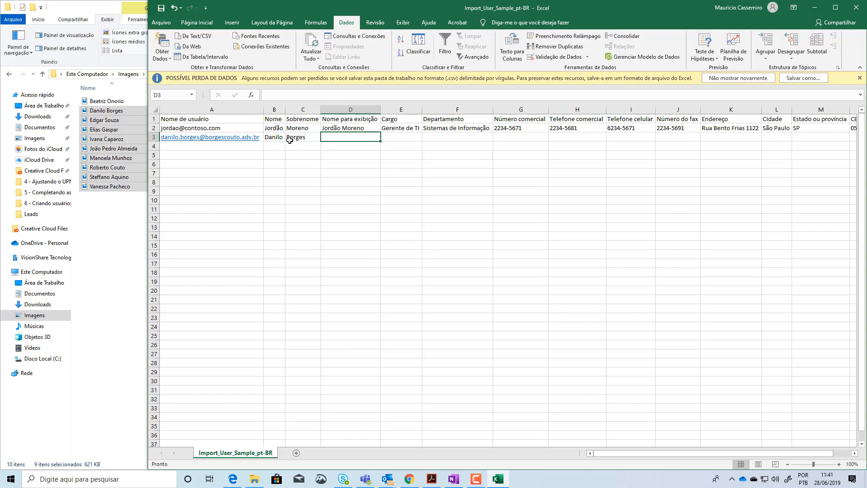
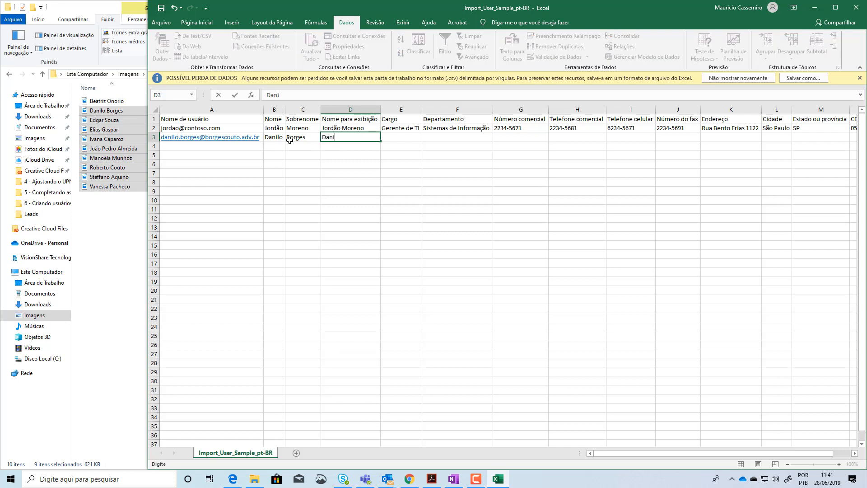
key(Tab)
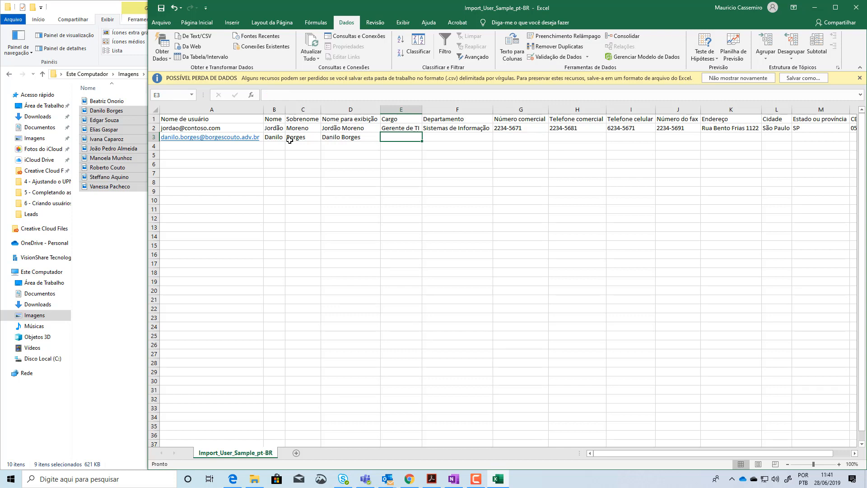
Set Cargo in E3 to Gerente Comercial, fitting column E's width, and Departamento in F3 to Comercial
text(Gerente )
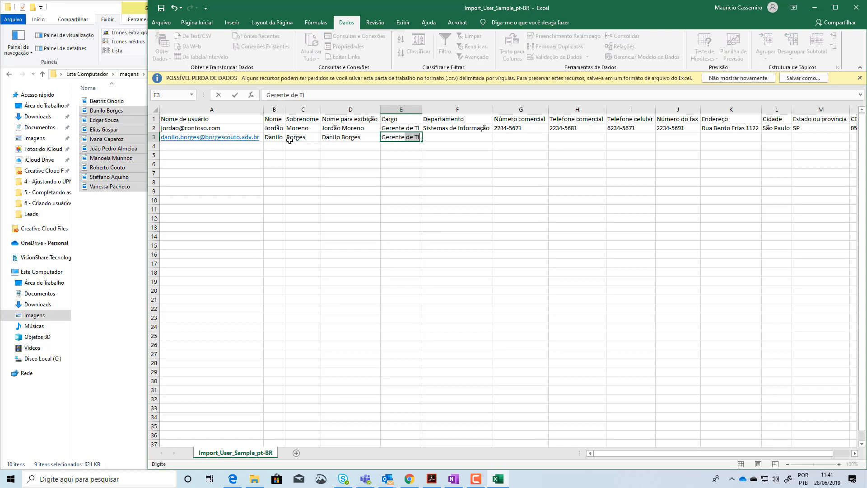
text(Comercial)
key(Tab)
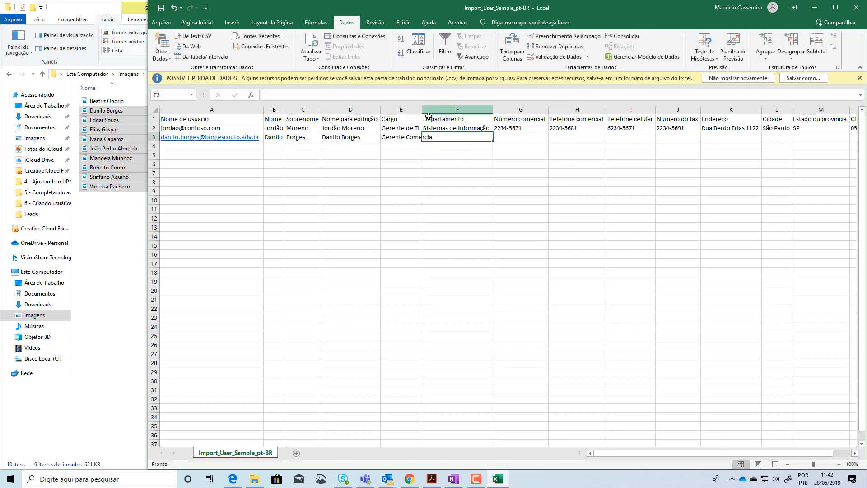
double_click(422, 111)
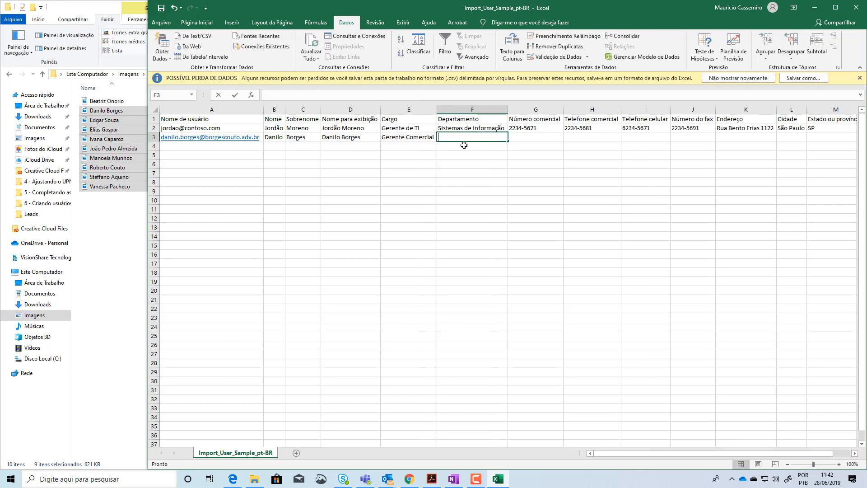
text(Comercia)
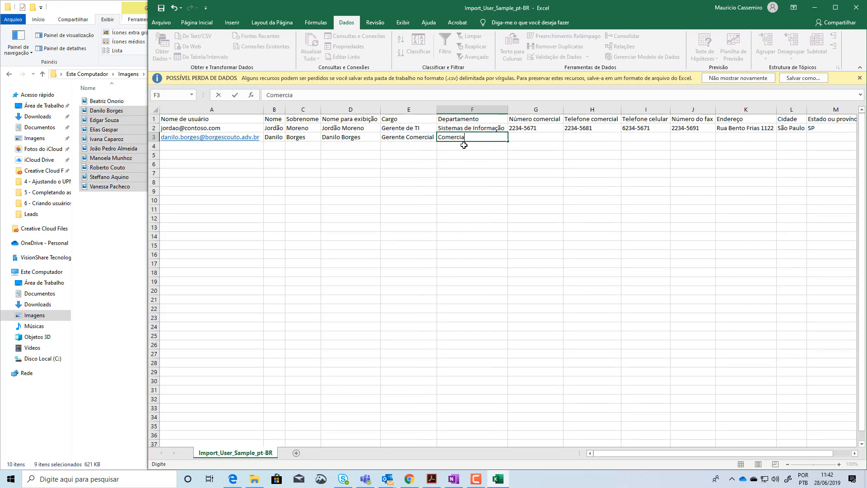
text(l)
key(Tab)
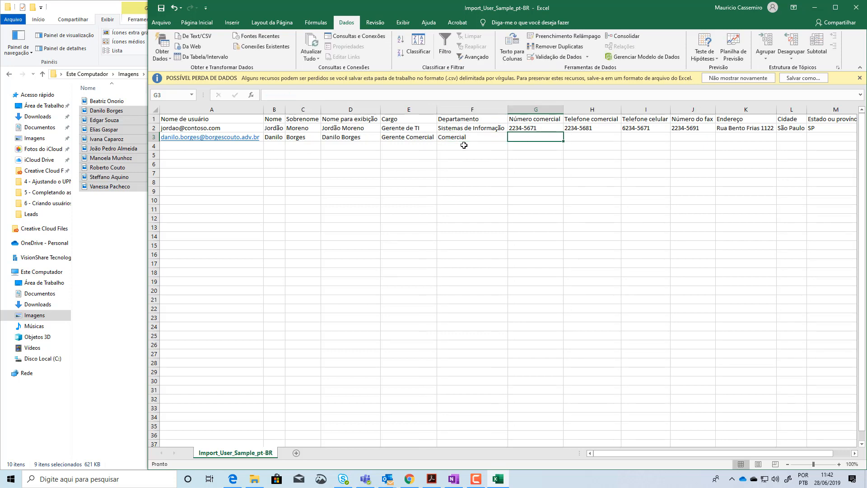
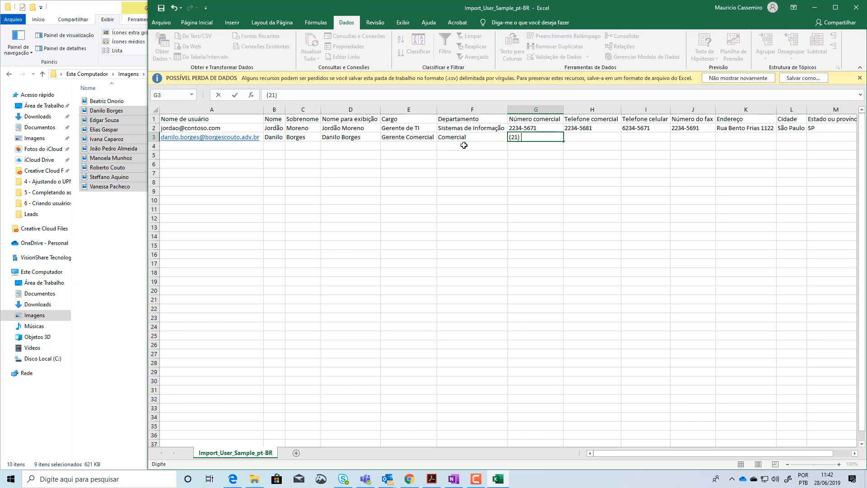
Enter the user's office number with its area code under Número comercial in G3
key(Tab)
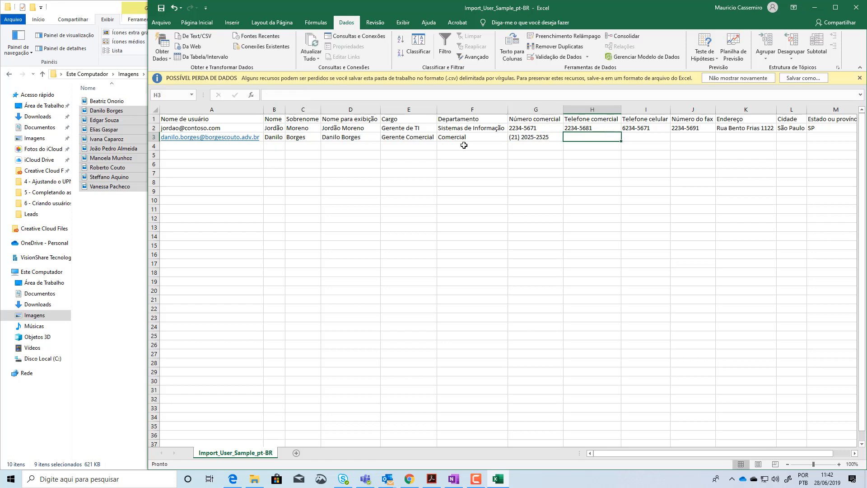
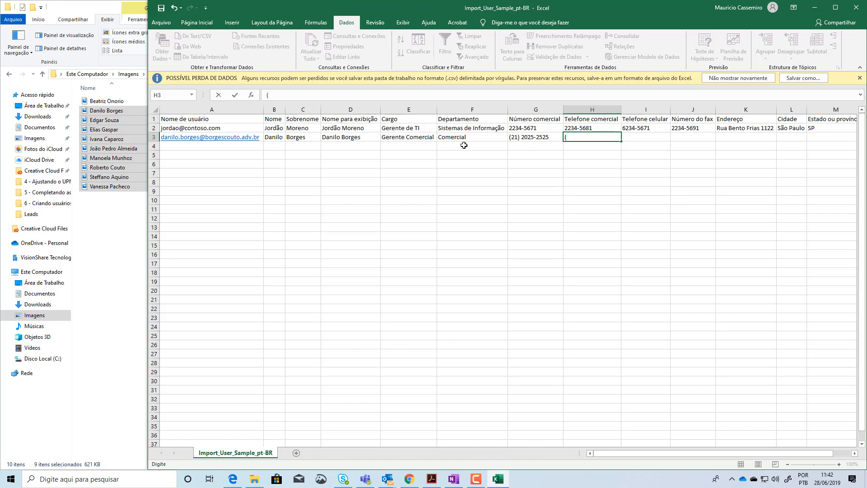
Enter the same office number under Telefone comercial in H3 and the user's mobile number under Telefone celular in I3
key(Tab)
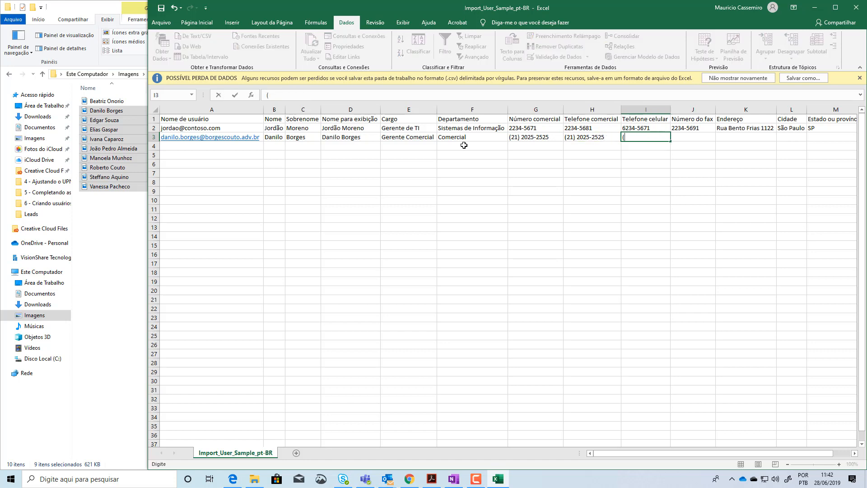
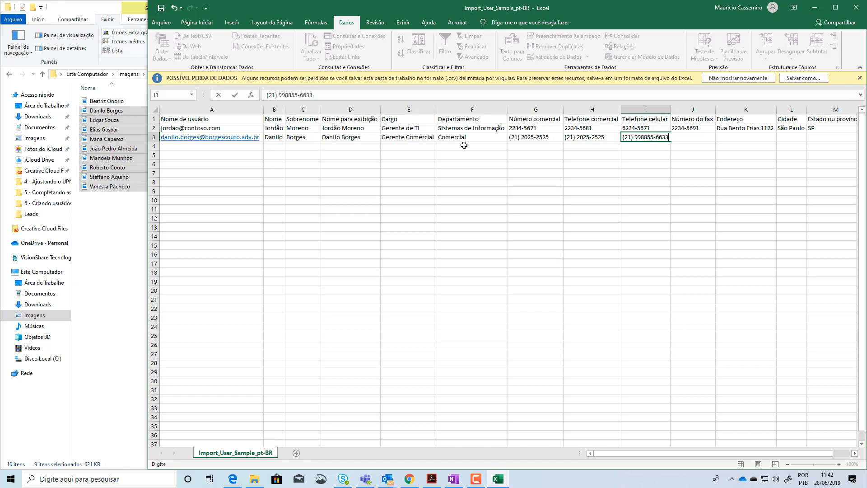
key(Tab)
Copy the Telefone comercial entry from H3 into Número do fax in J3
key(Left)
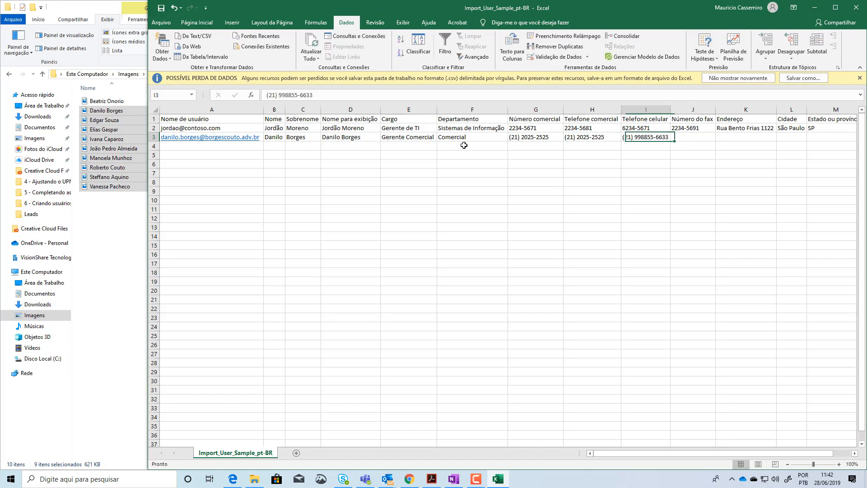
key(Left)
key(Left)
key(Right)
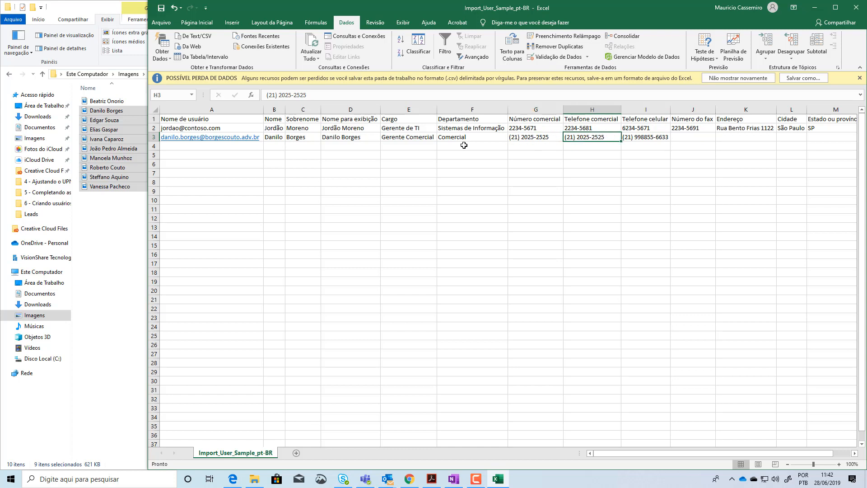
key(ctrl+c)
key(Right)
key(Right)
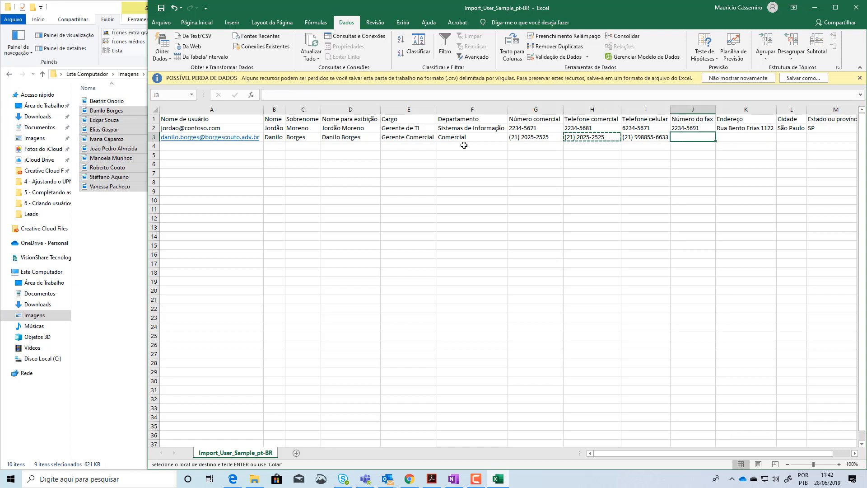
key(ctrl+v)
key(Right)
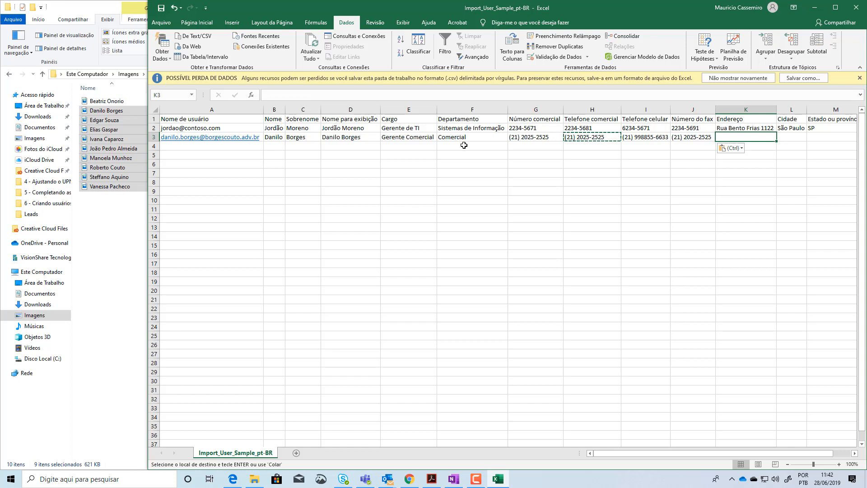
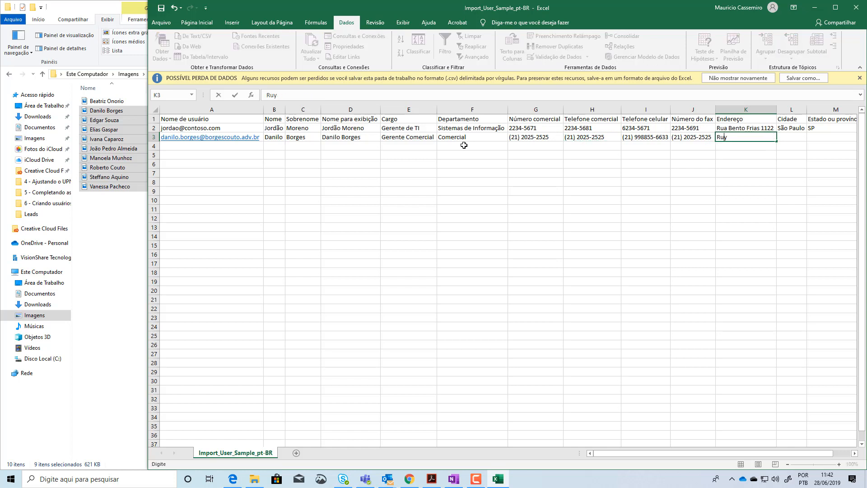
Enter the user's street address under Endereço in K3
key(Tab)
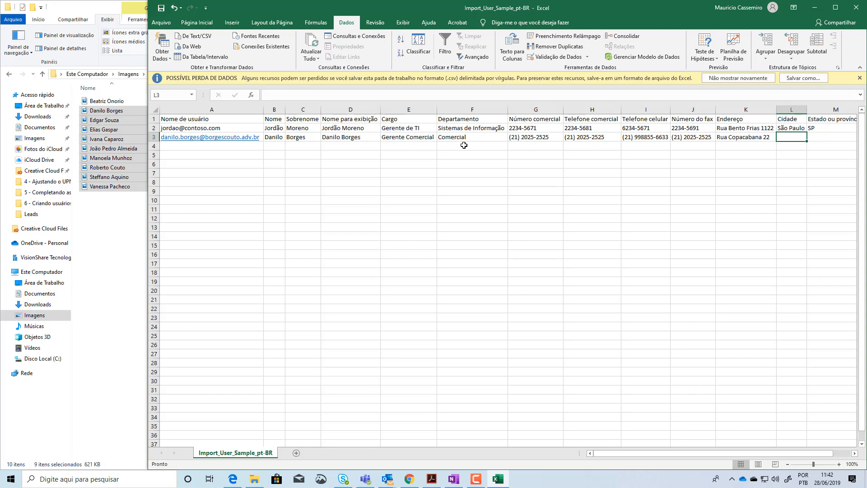
Set Cidade in L3 to Rio de Janeiro and Estado ou província in M3 to RJ
text(Rio de Janeiro)
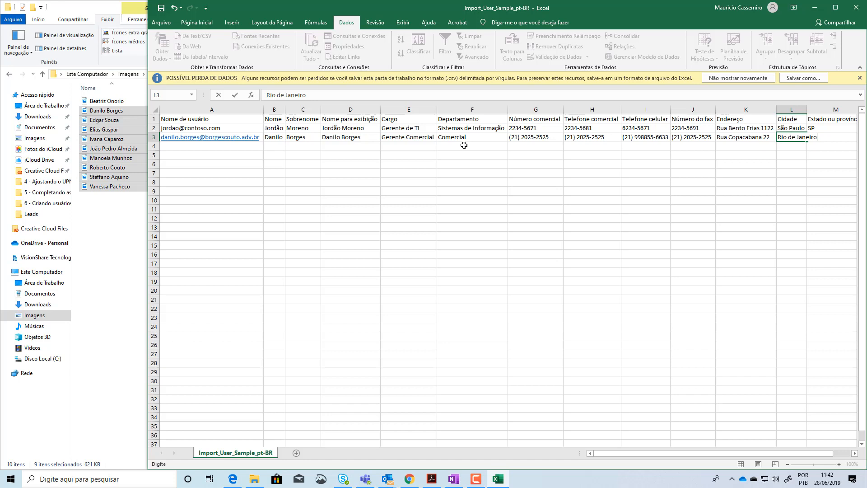
key(Tab)
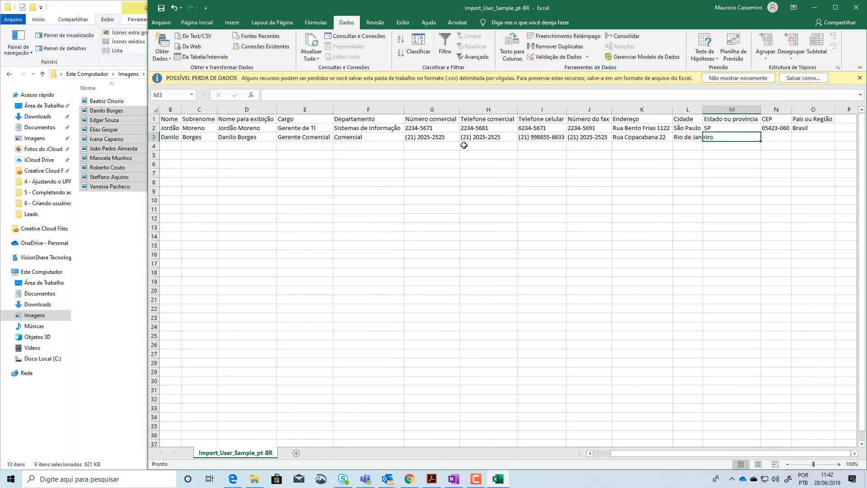
text(SP)
key(Tab)
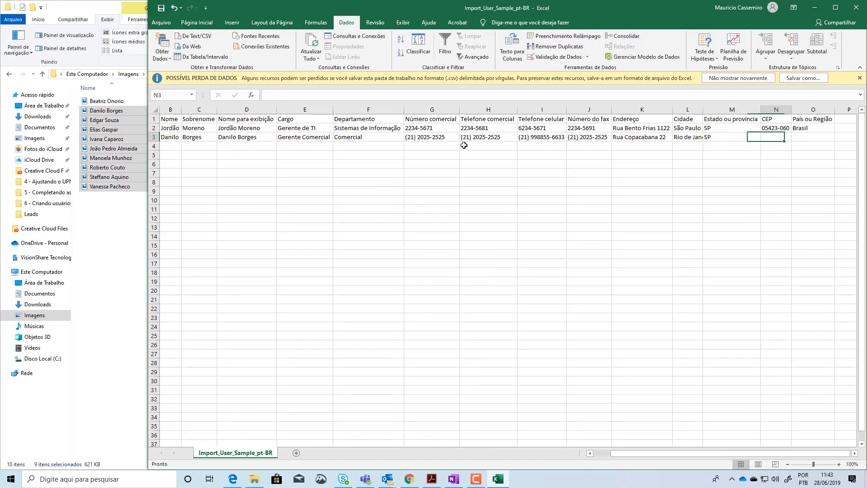
key(Left)
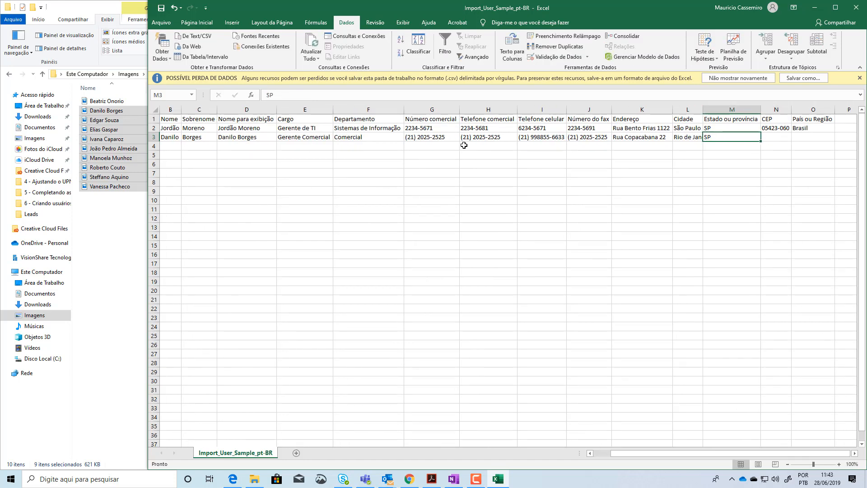
text(RJ)
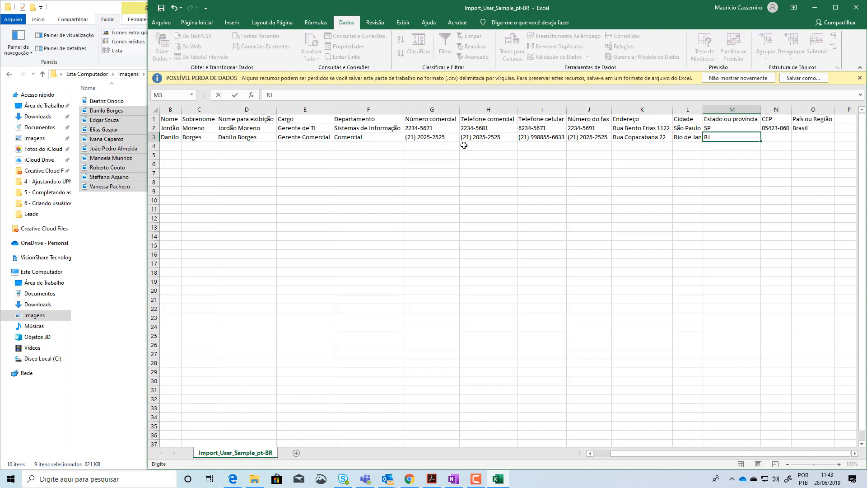
key(Tab)
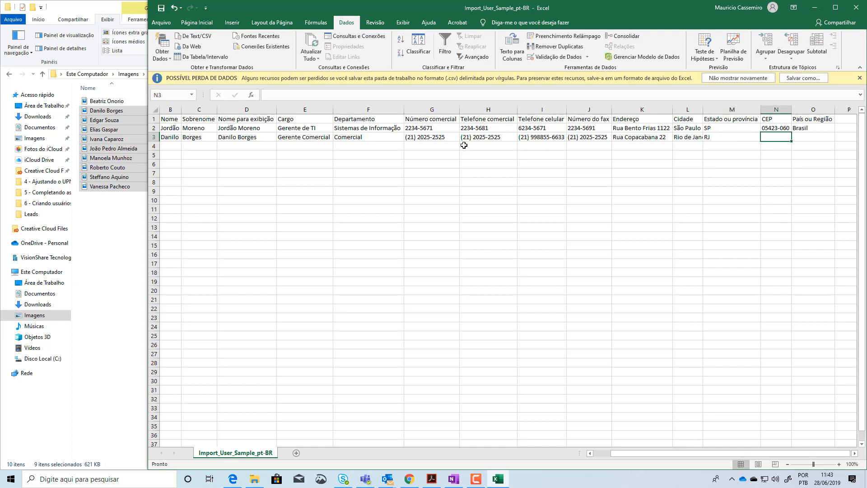
Enter the user's postal code under CEP in N3 and set País ou Região in O3 to Brasil
text(06232-)
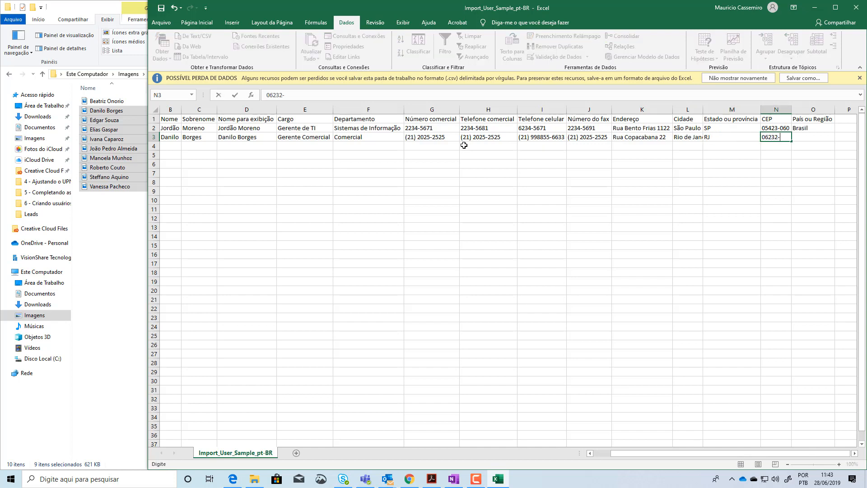
text(120)
key(Tab)
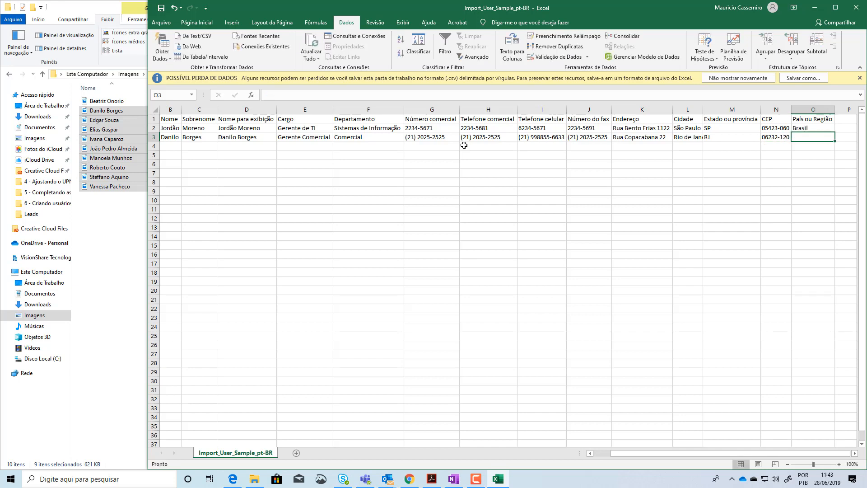
text(Bra)
key(Return)
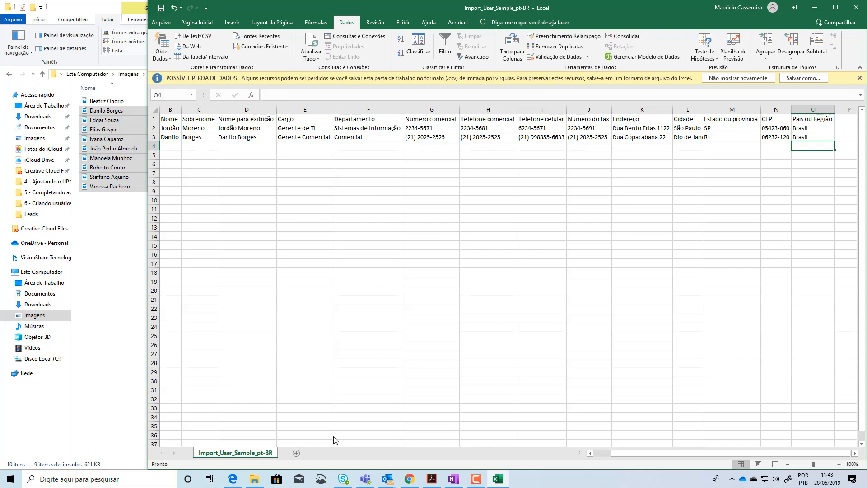
Delete the sample user's row 2 from the import sheet
click(155, 127)
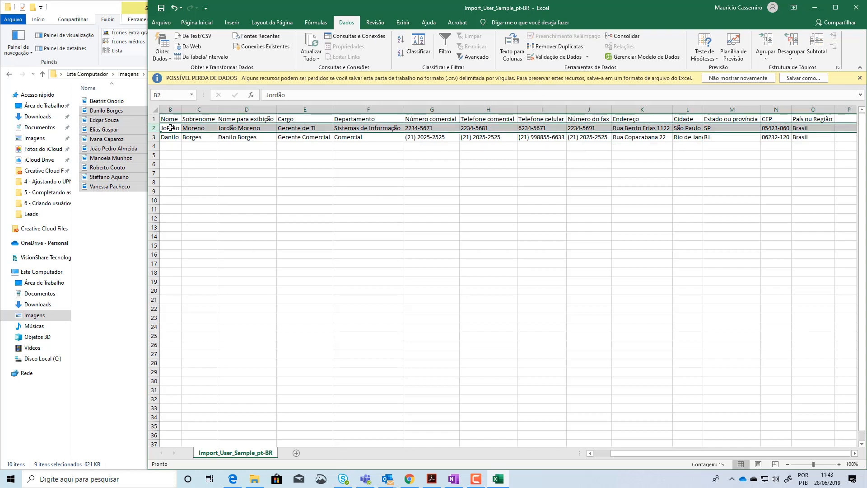
click(590, 453)
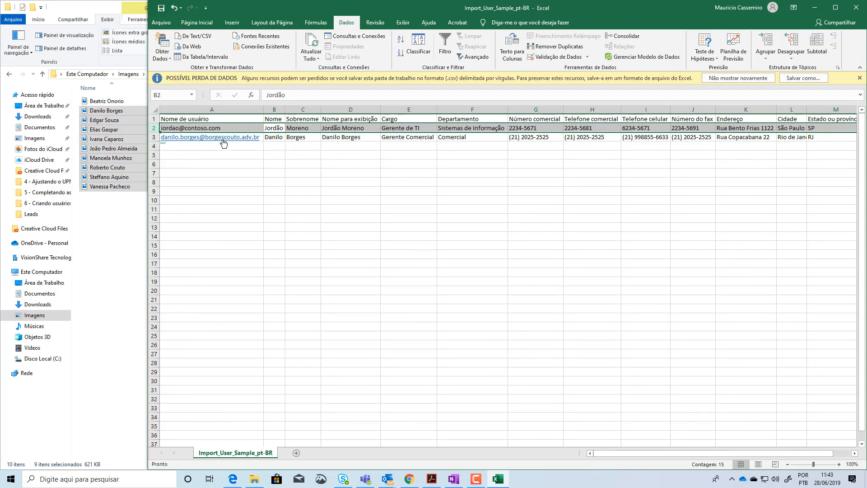
right_click(154, 128)
click(188, 206)
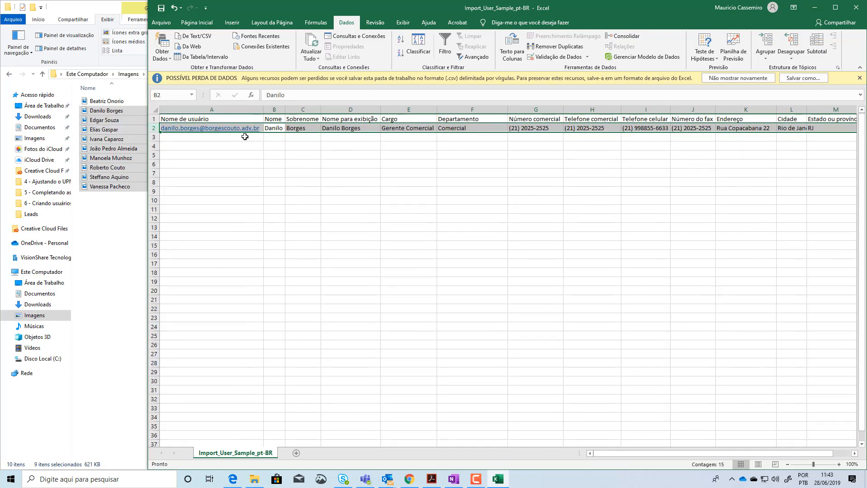
Enter the second user's e-mail address under Nome de usuário in A3
click(245, 136)
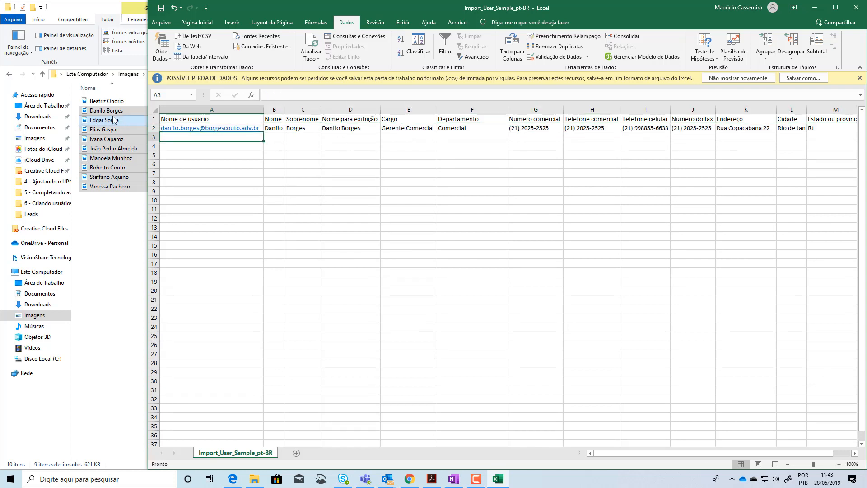
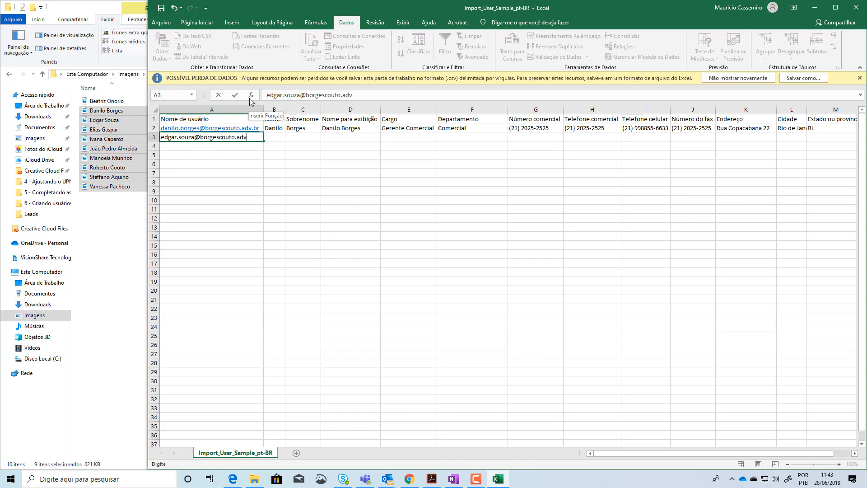
key(Tab)
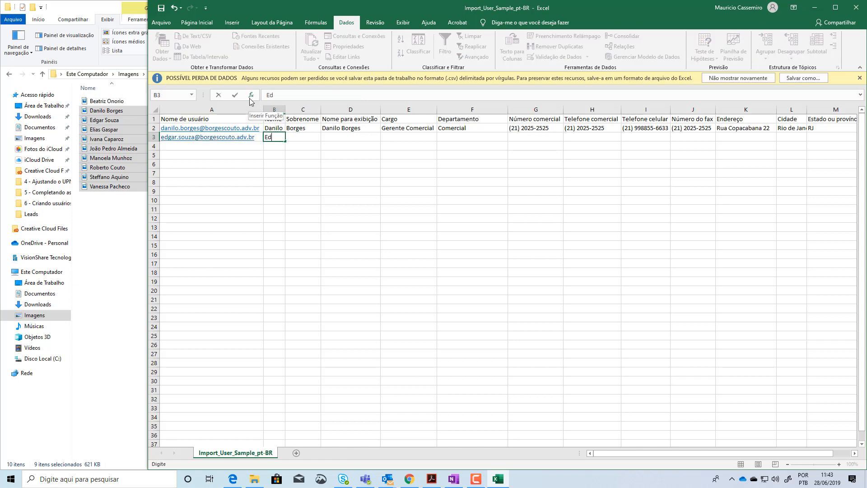
Fill in the second user's Nome in B3, Sobrenome in C3 and Nome para exibição in D3
key(Tab)
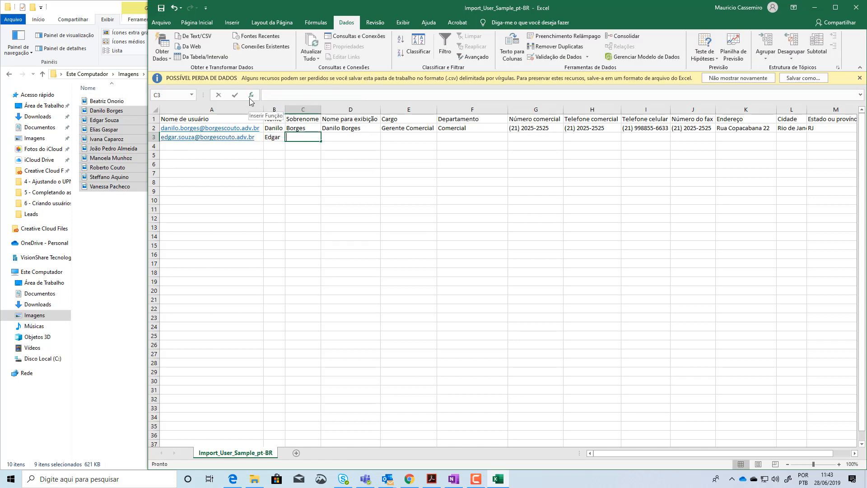
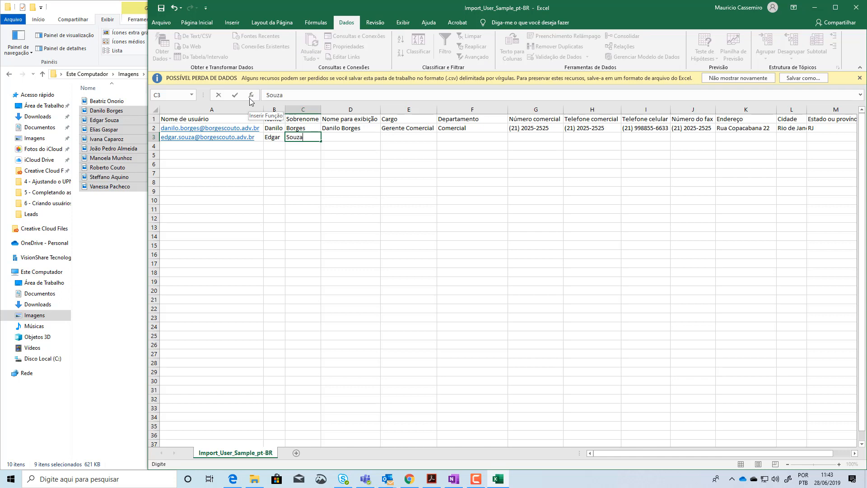
key(Tab)
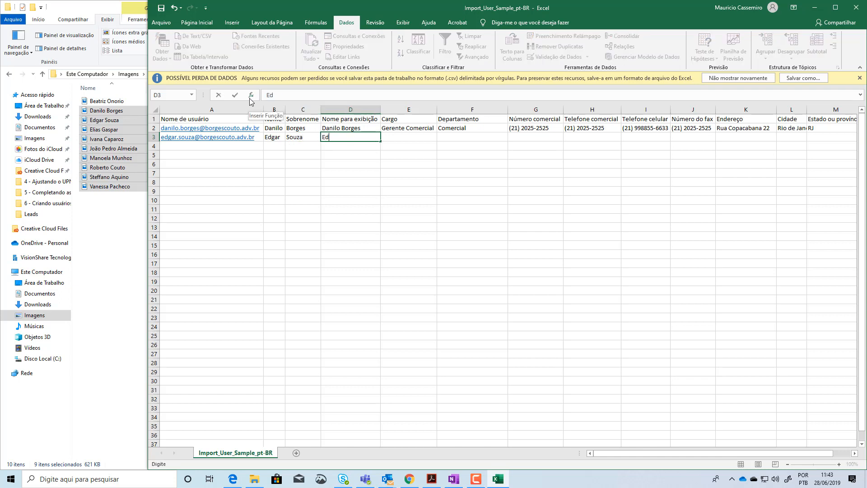
key(Tab)
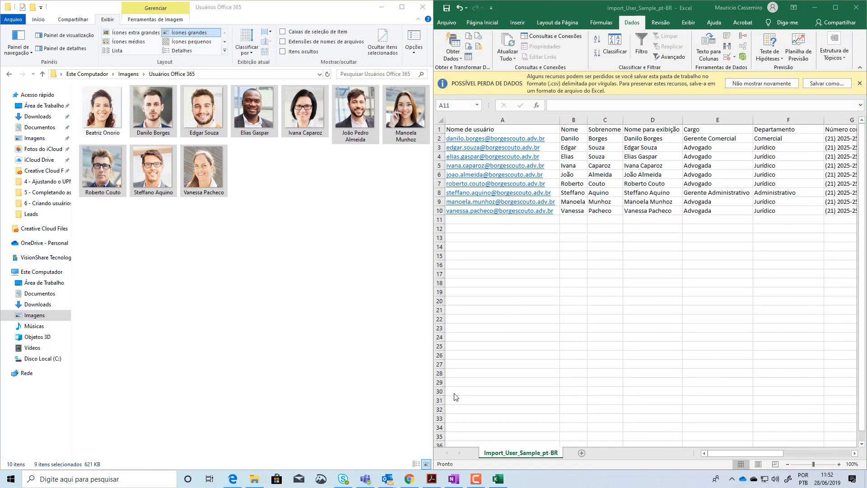
Maximize the spreadsheet window and review the Nome de usuário, Nome and Sobrenome columns
drag(316, 1, 596, 42)
click(834, 8)
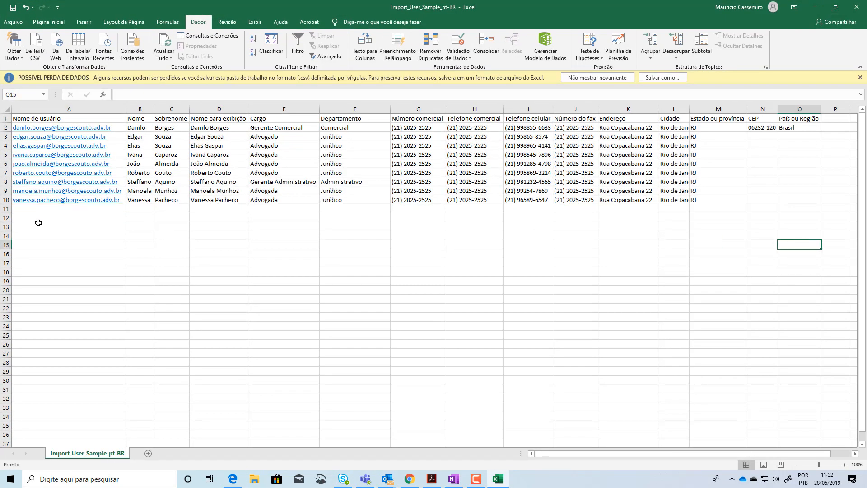
click(47, 108)
click(139, 109)
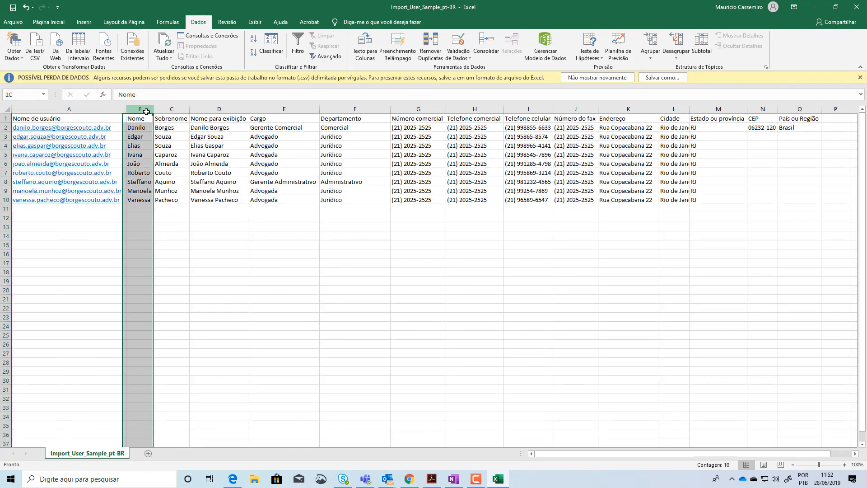
click(176, 109)
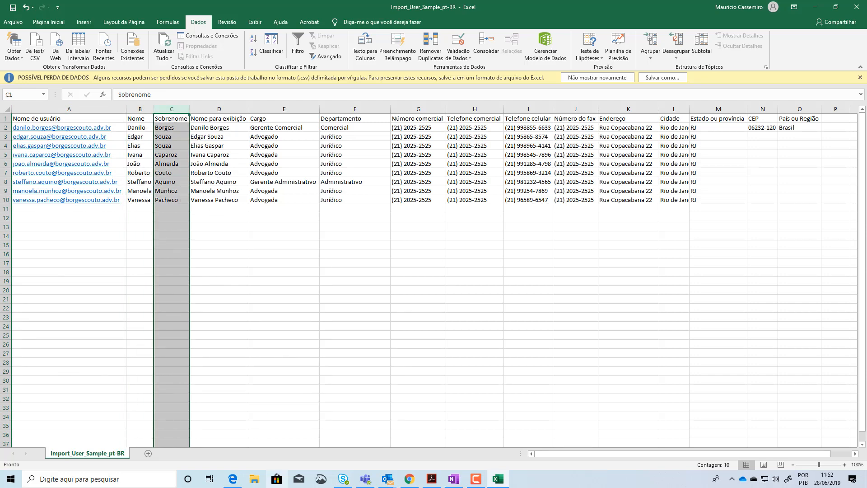
Switch to File Explorer and check the full name on the row 6 user's photo in Imagens > Usuários Office 365
click(254, 478)
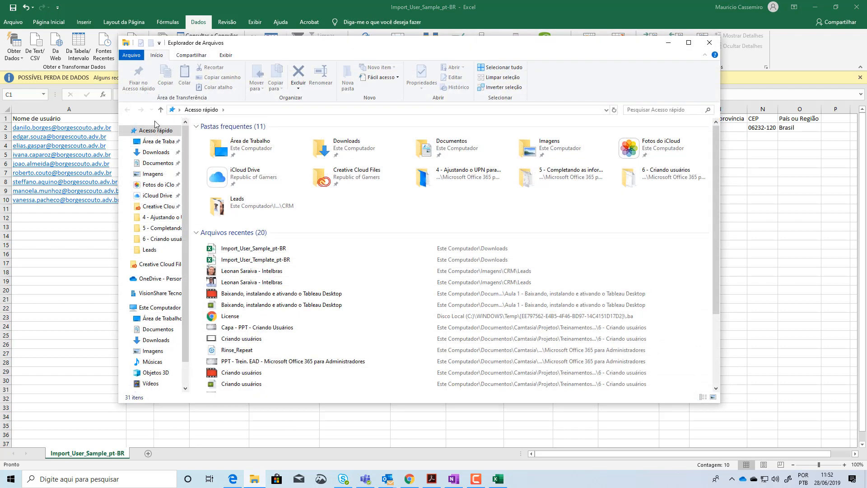
click(152, 173)
double_click(525, 149)
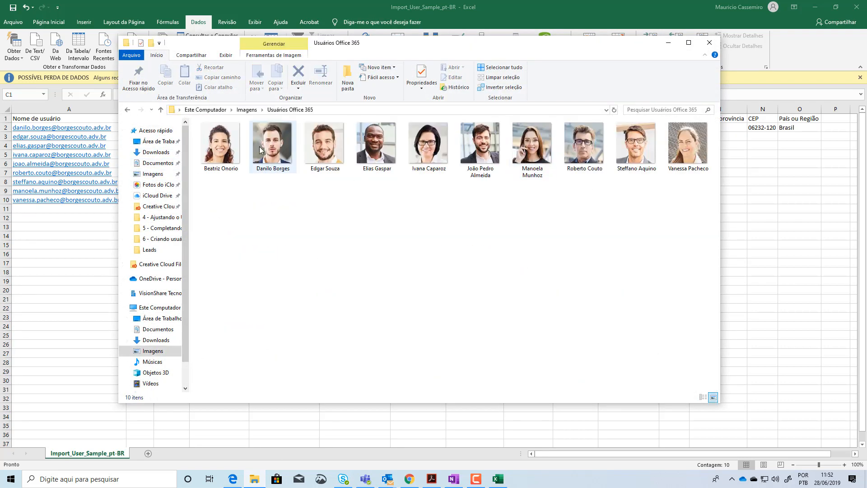
click(483, 156)
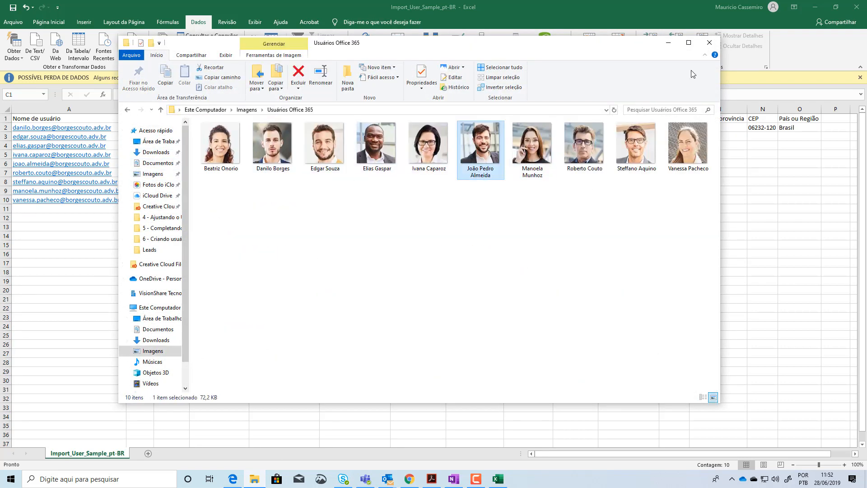
click(668, 43)
Add the row 6 user's second given name to Nome in B6 and autofit column B
click(136, 163)
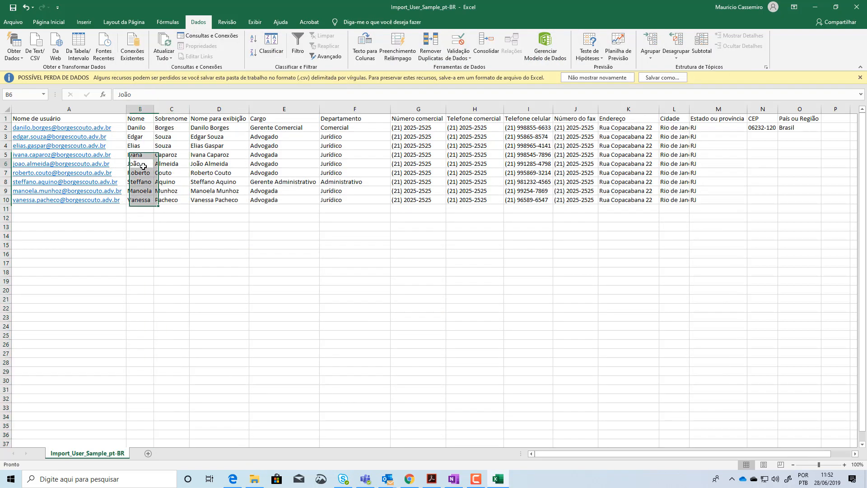
click(165, 94)
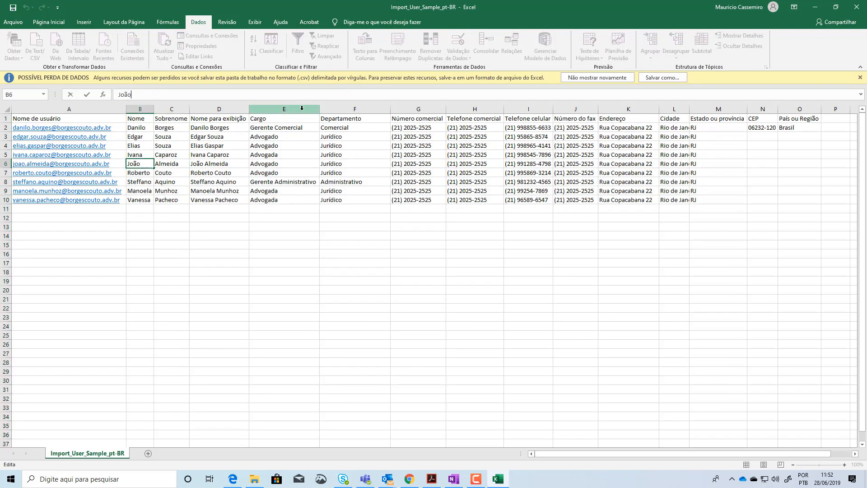
text(Pedro)
key(Return)
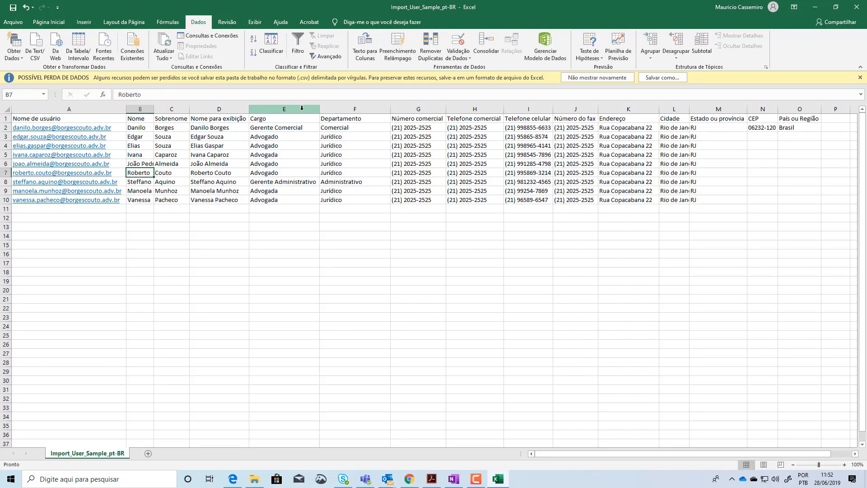
double_click(153, 112)
Insert the row 6 user's second given name into Nome para exibição in D6
click(142, 164)
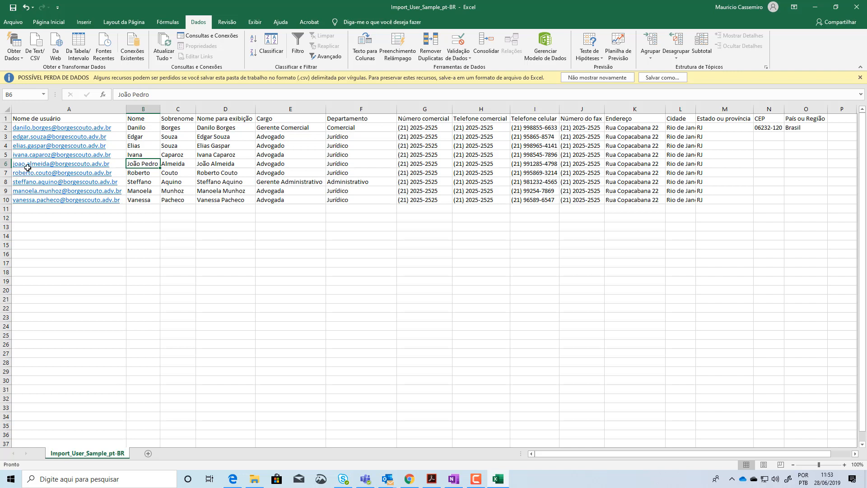
click(181, 166)
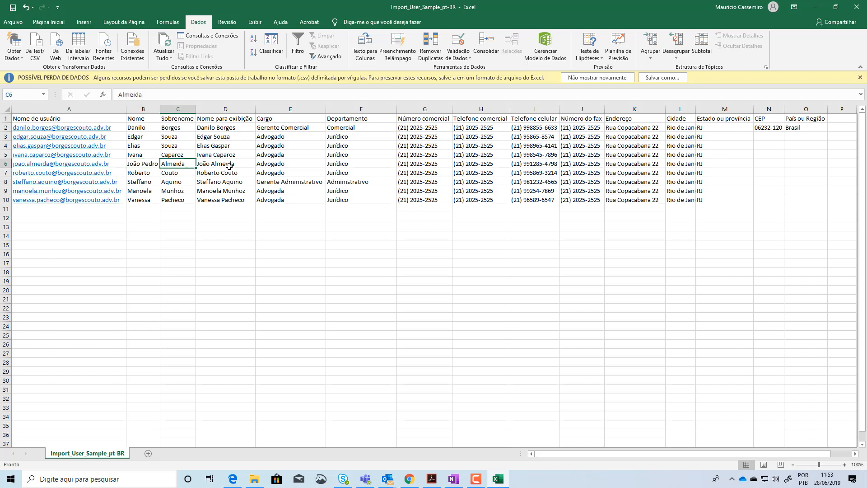
click(207, 165)
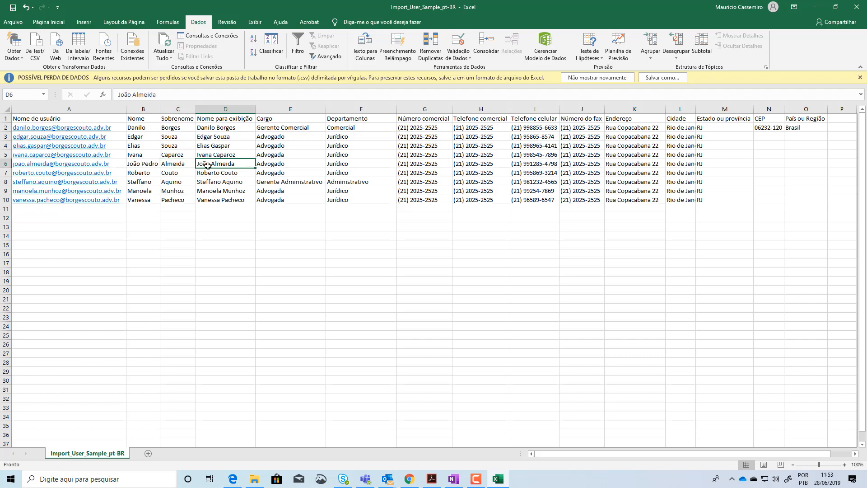
click(133, 95)
text(Pedro)
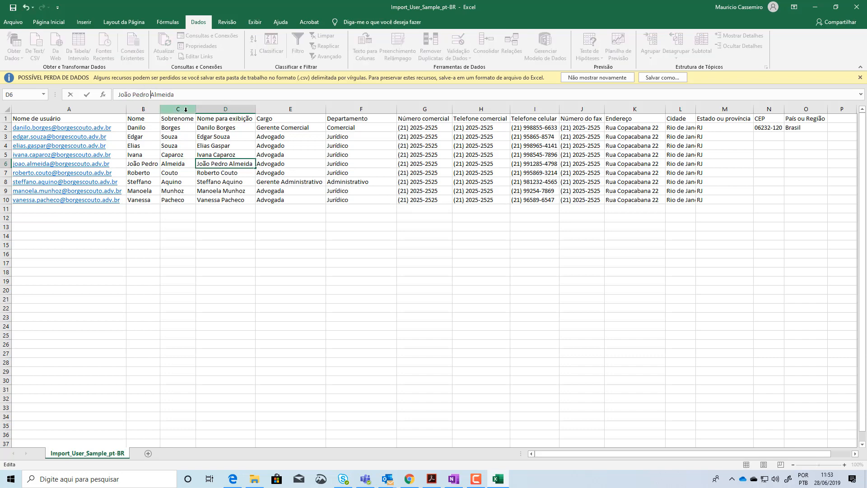
key(Return)
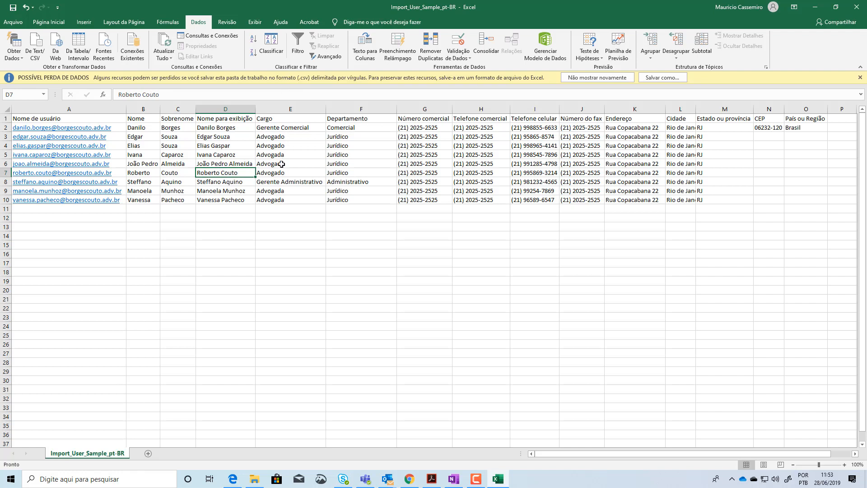
Review the columns from Cargo through Estado ou província, including the phone, fax and address entries
click(278, 112)
click(350, 111)
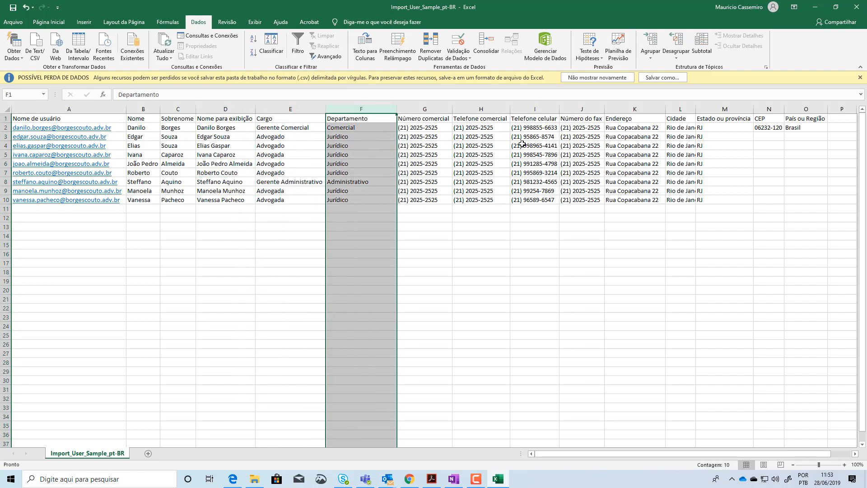
click(423, 108)
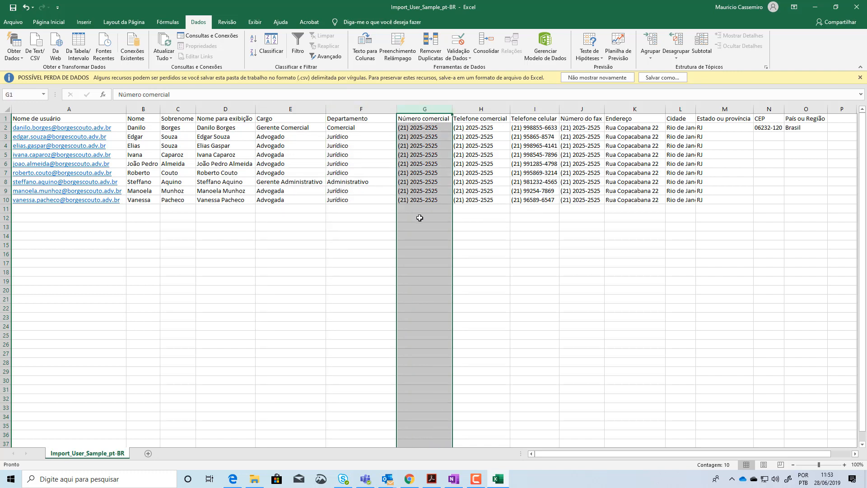
click(476, 110)
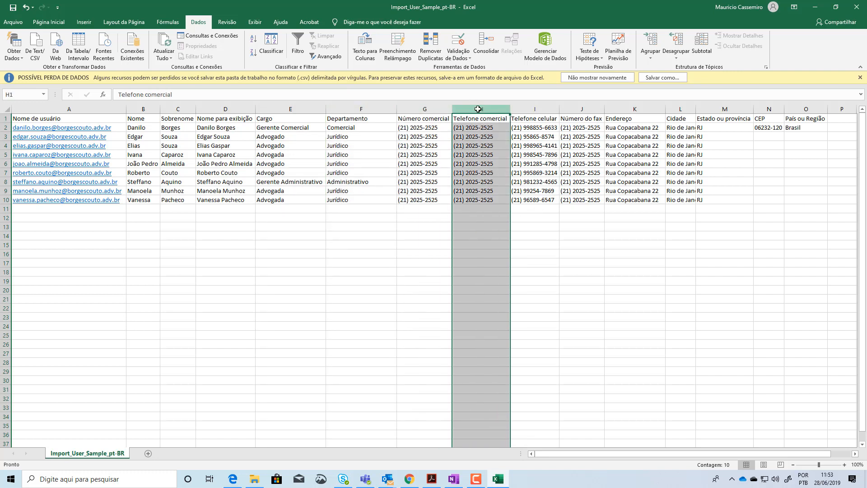
click(541, 109)
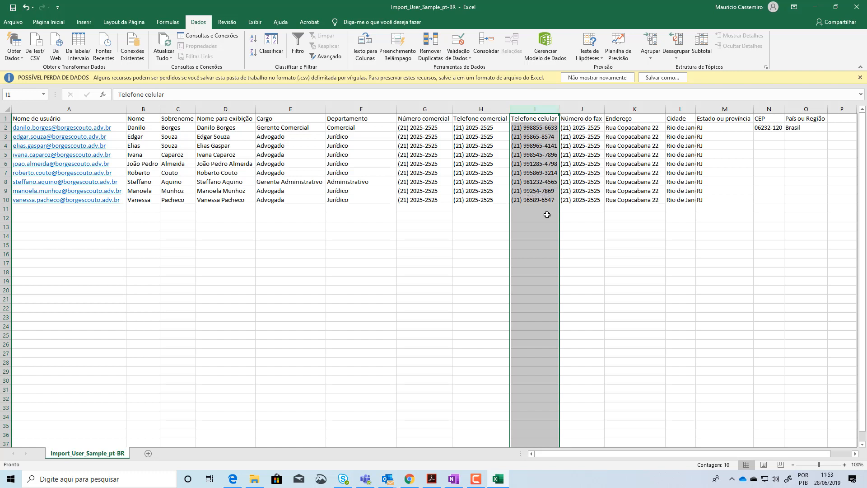
click(589, 108)
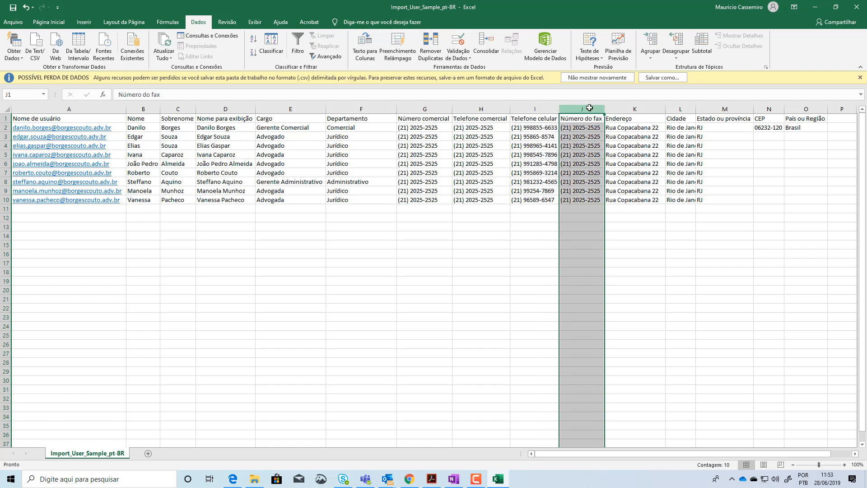
click(634, 108)
click(676, 110)
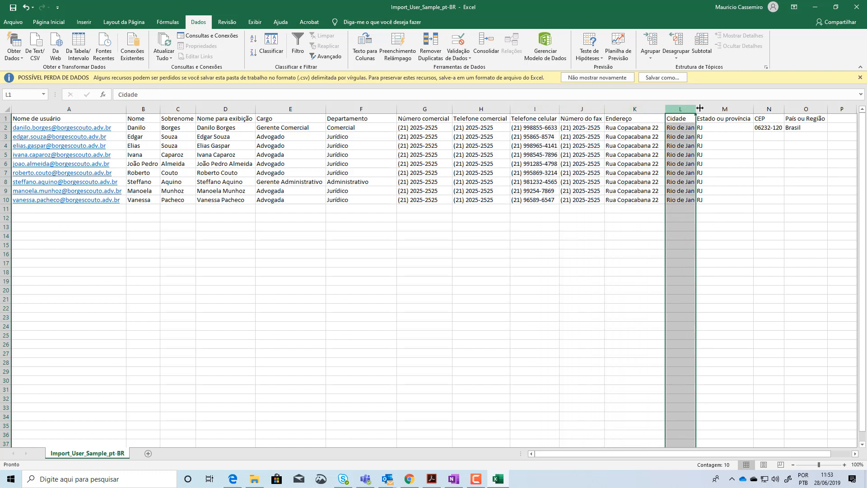
click(722, 108)
Fill CEP from N2 down to N10 and set País ou Região to Brasil in O3 through O10
drag(767, 136, 787, 203)
click(767, 128)
click(799, 129)
click(800, 136)
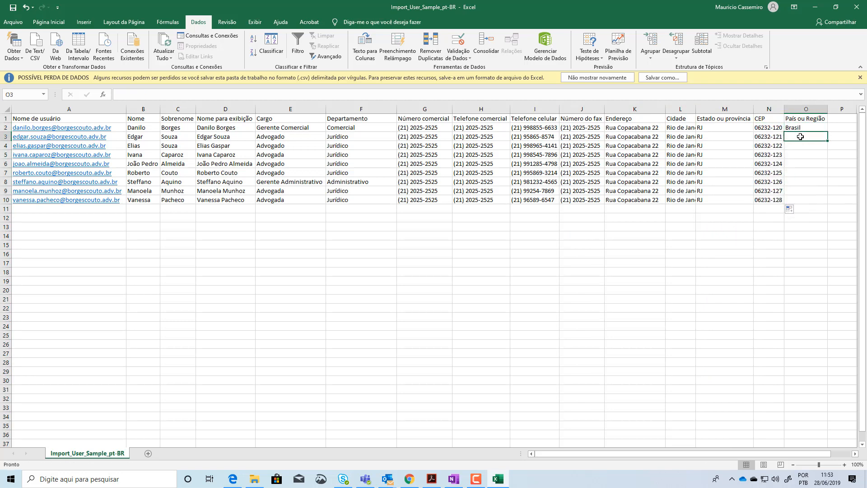
text(Brasil)
key(Return)
drag(799, 130, 830, 205)
click(767, 244)
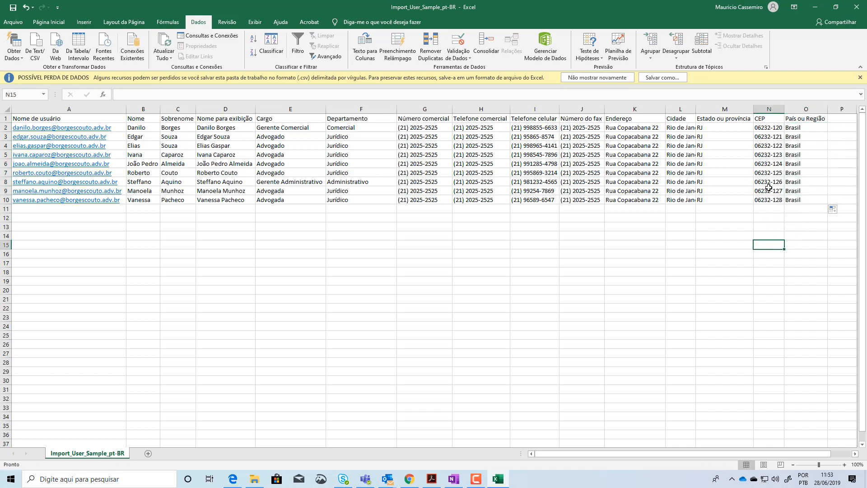
click(774, 143)
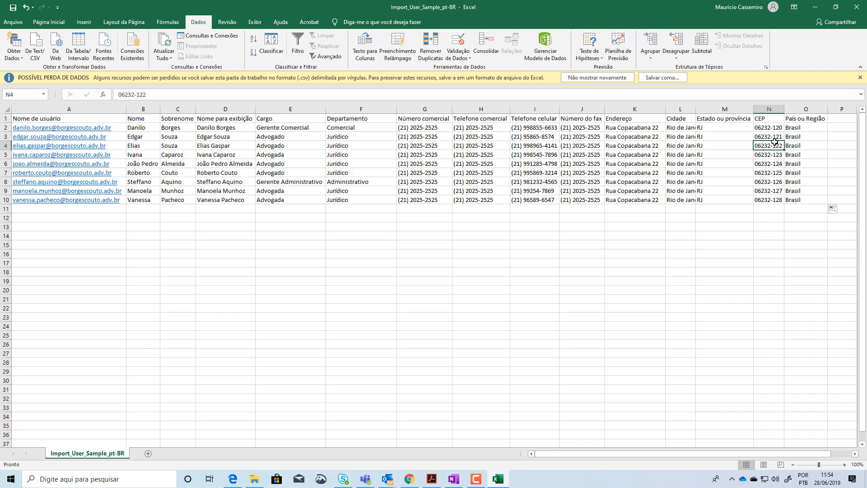
Undo the fills in País ou Região and CEP for rows 3 through 10
key(ctrl+z)
key(ctrl+z)
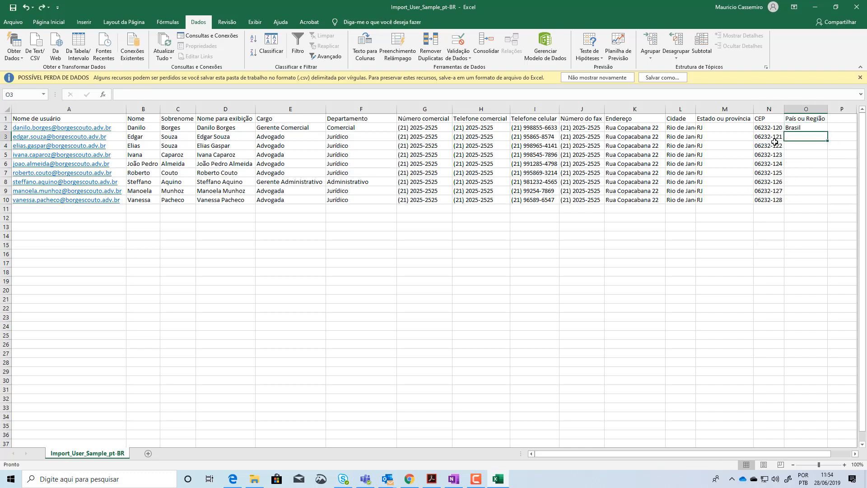
key(ctrl+z)
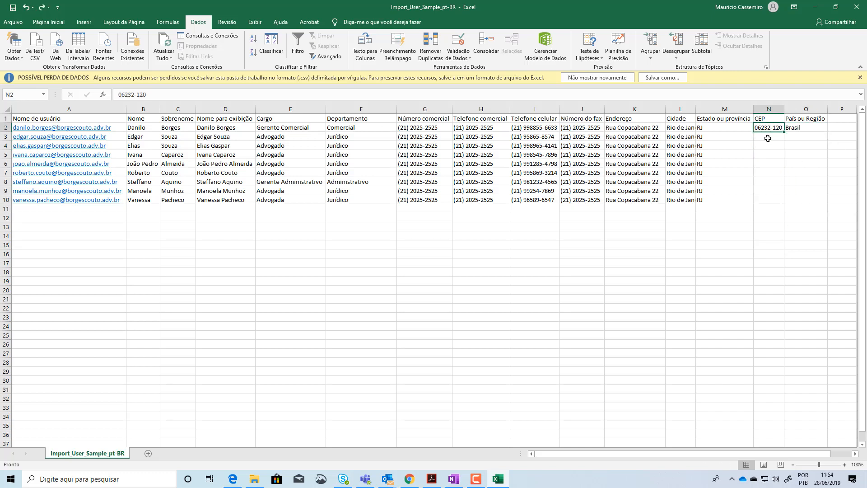
Enter the same CEP as N2 in N3 and fill the repeated value down to N10
click(767, 137)
text(062)
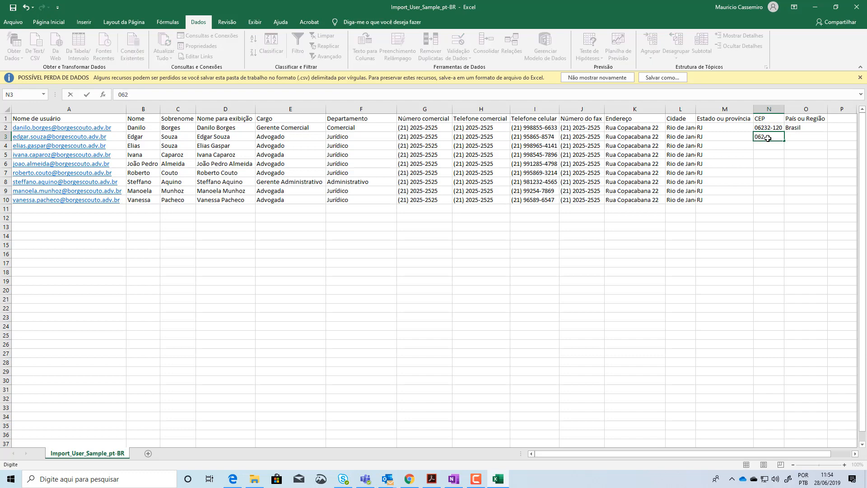
text(32-120)
key(Return)
drag(768, 127, 782, 203)
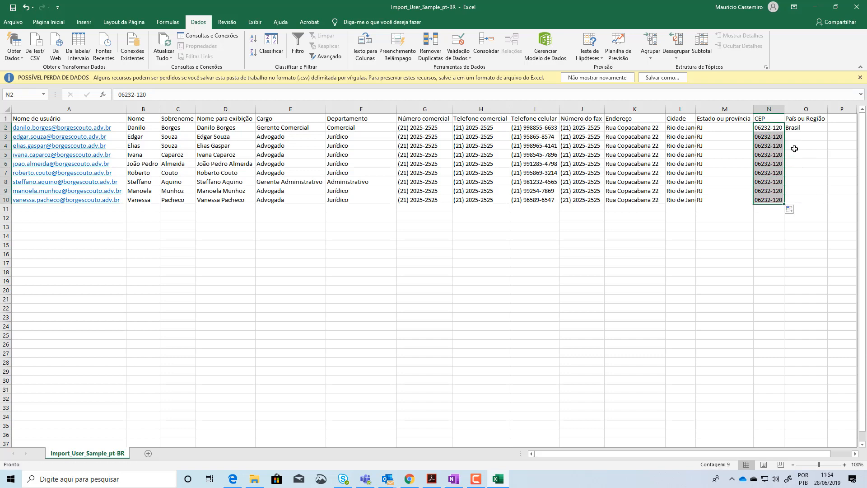
Enter Brasil in O3 and fill País ou Região with it down to O10
click(802, 134)
text(Brasil)
key(Return)
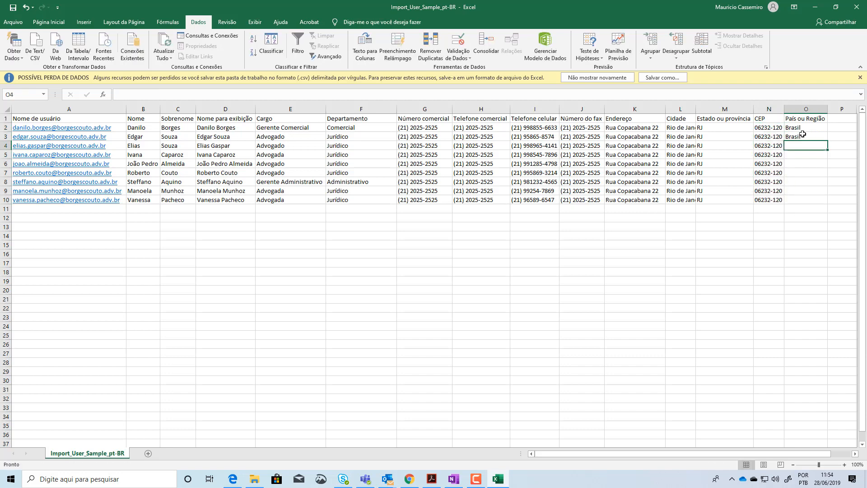
drag(800, 128, 831, 202)
click(27, 210)
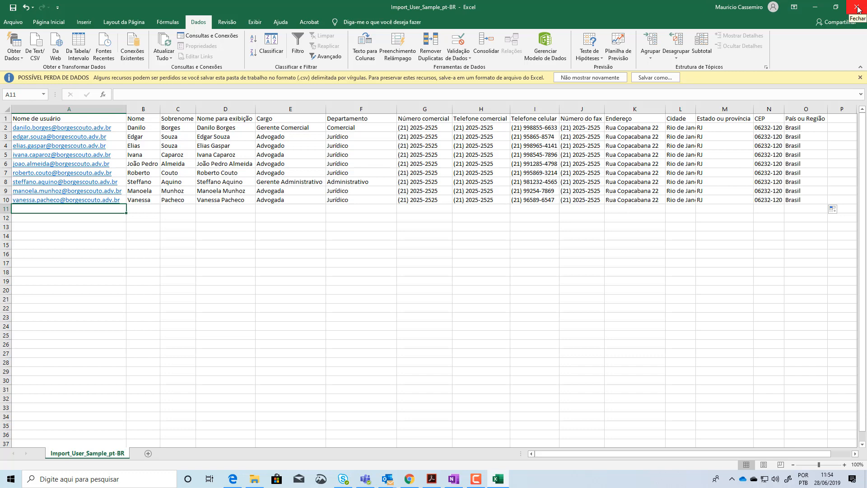
Switch to Bloco de Notas, open Import_User_Sample_pt-BR from Downloads to inspect the raw CSV separators, and close it
key(super)
text(bloco)
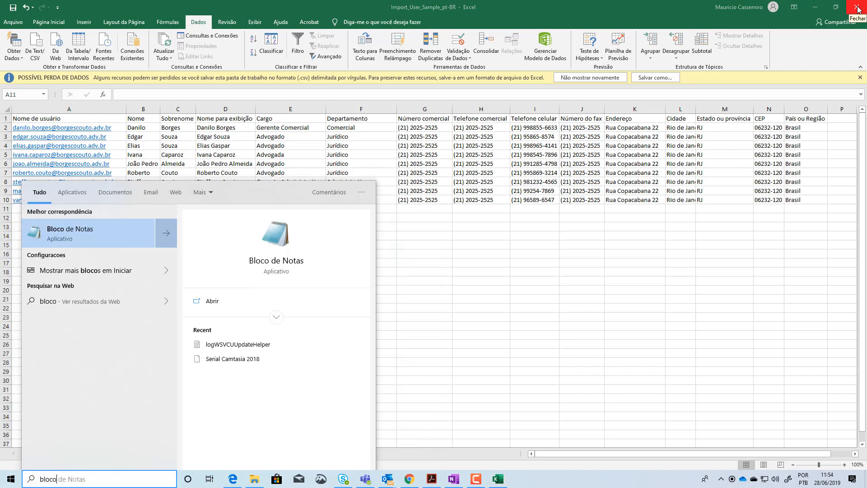
key(Return)
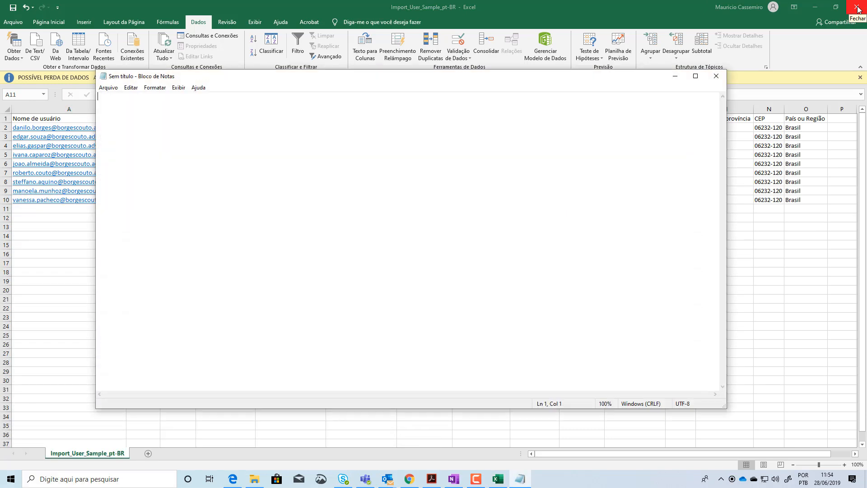
click(108, 87)
click(127, 119)
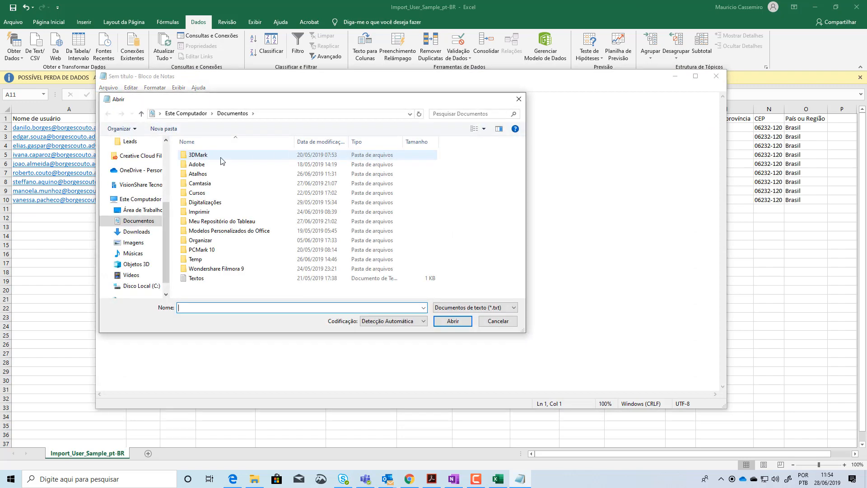
click(135, 170)
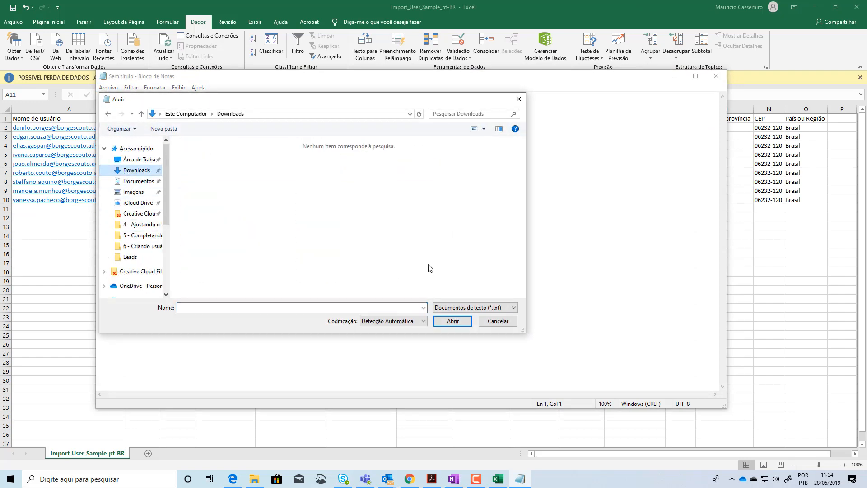
click(471, 309)
click(446, 323)
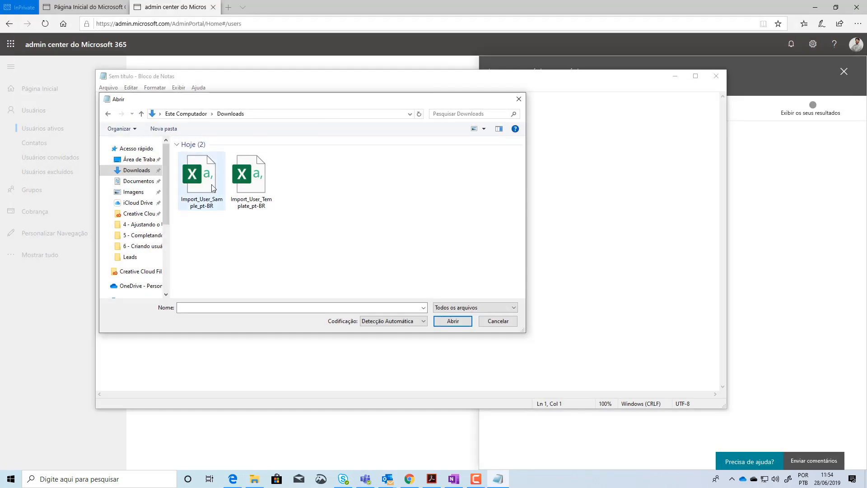
double_click(208, 171)
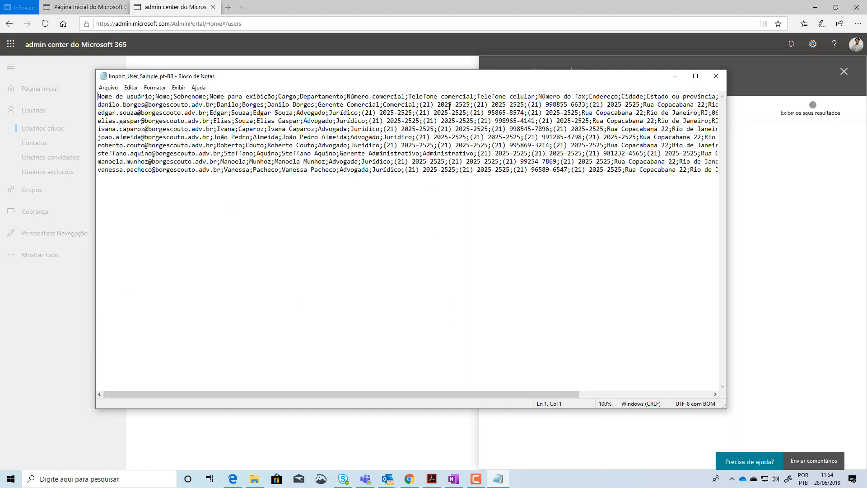
drag(553, 397, 487, 401)
click(716, 78)
Switch to Notepad++ and open Import_User_Sample_pt-BR from the Downloads folder
key(super)
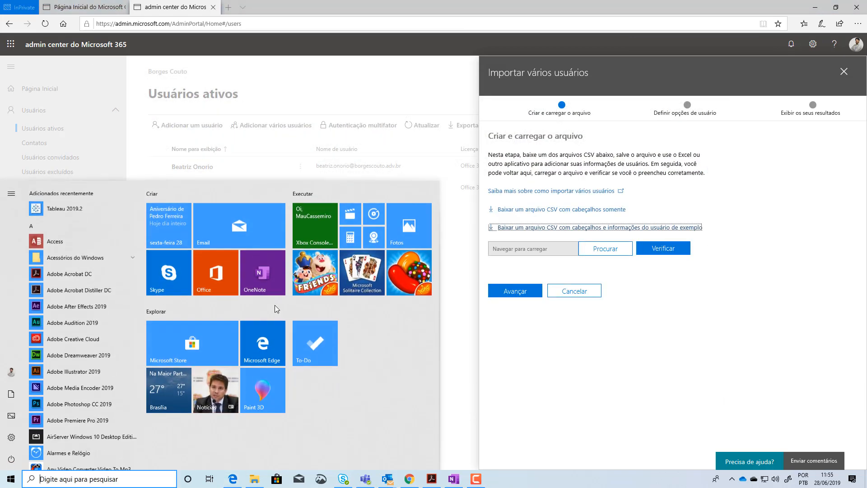
text(note)
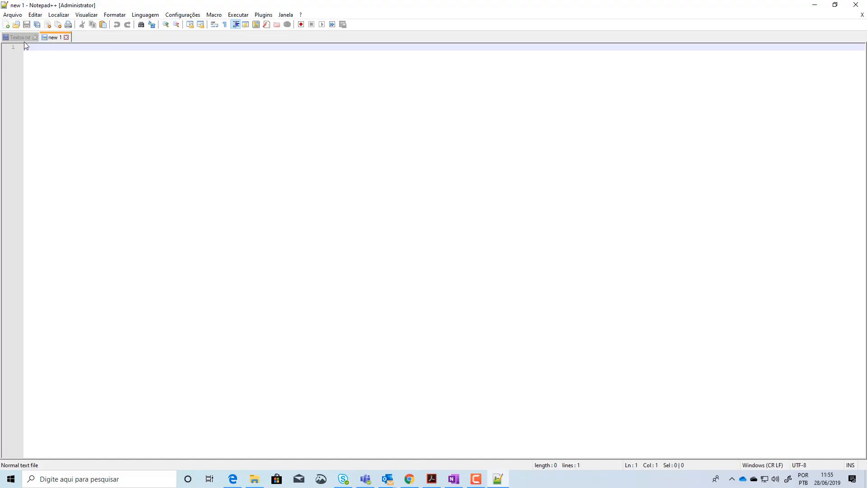
click(16, 25)
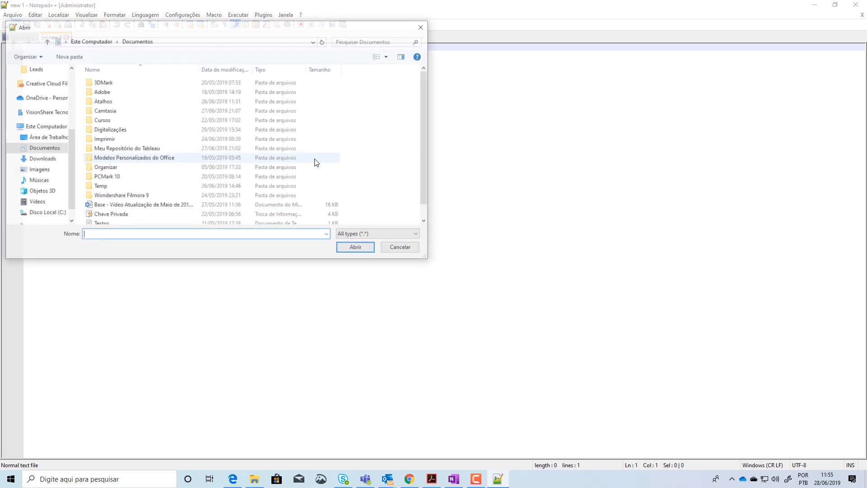
scroll(35, 91, up, 5)
click(35, 90)
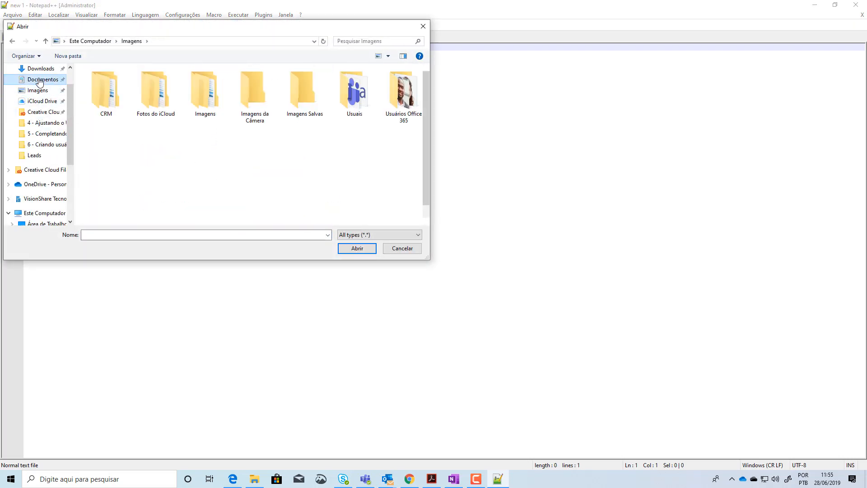
click(40, 79)
scroll(42, 87, up, 1)
click(37, 99)
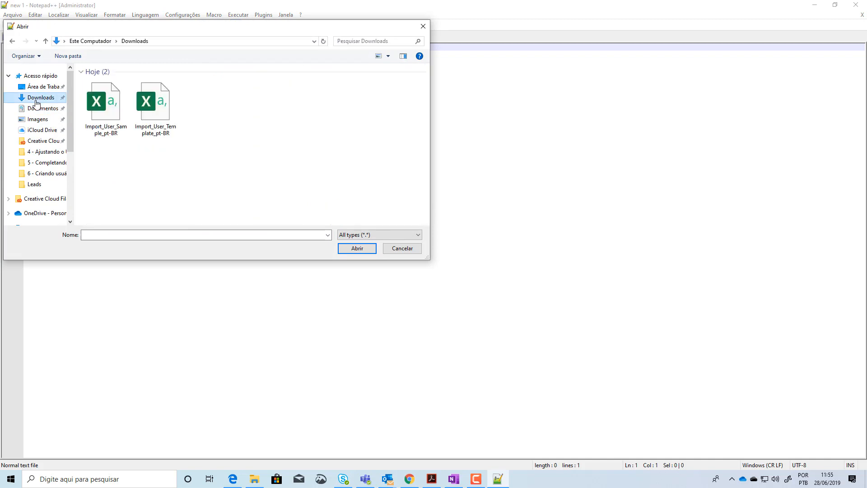
double_click(105, 109)
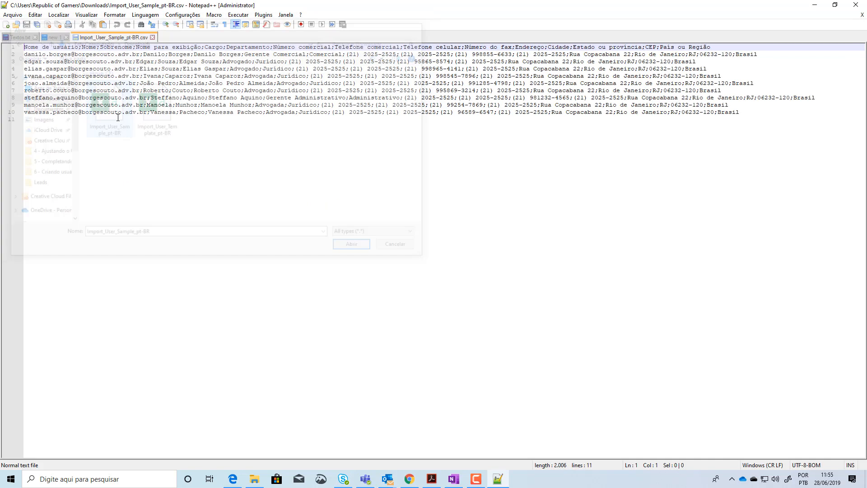
Replace all semicolons with commas in the CSV, then save it and close the editor
click(152, 24)
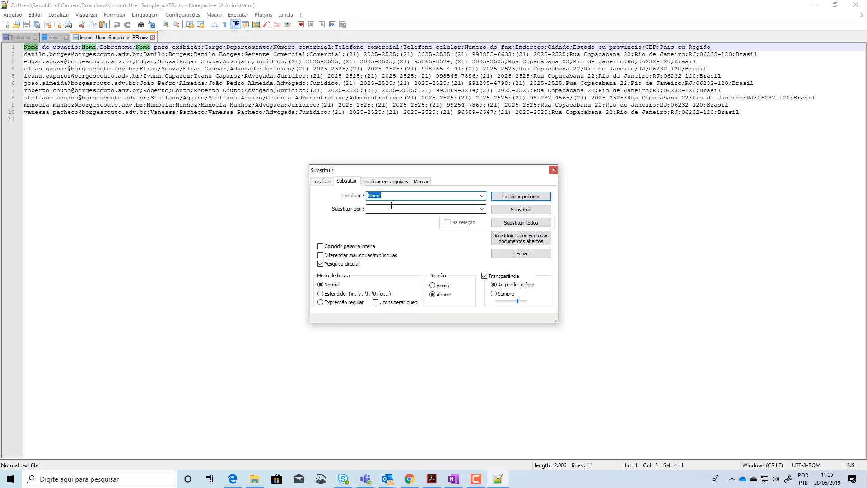
text(;)
click(386, 208)
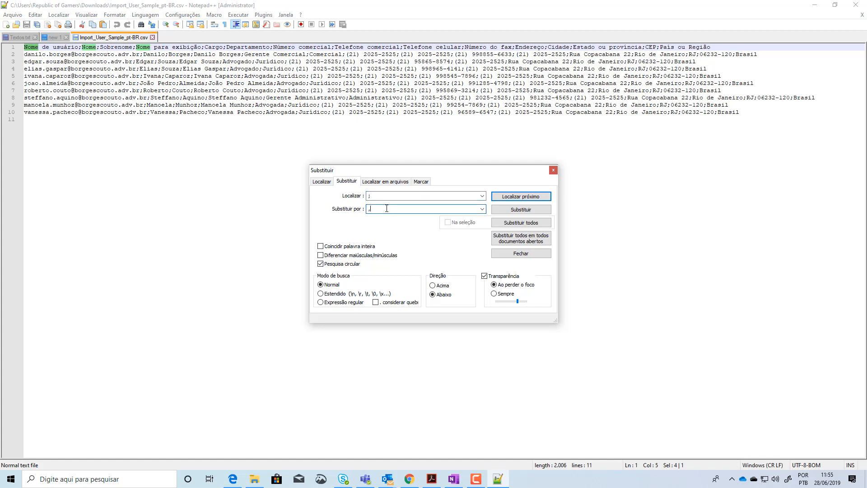
click(522, 223)
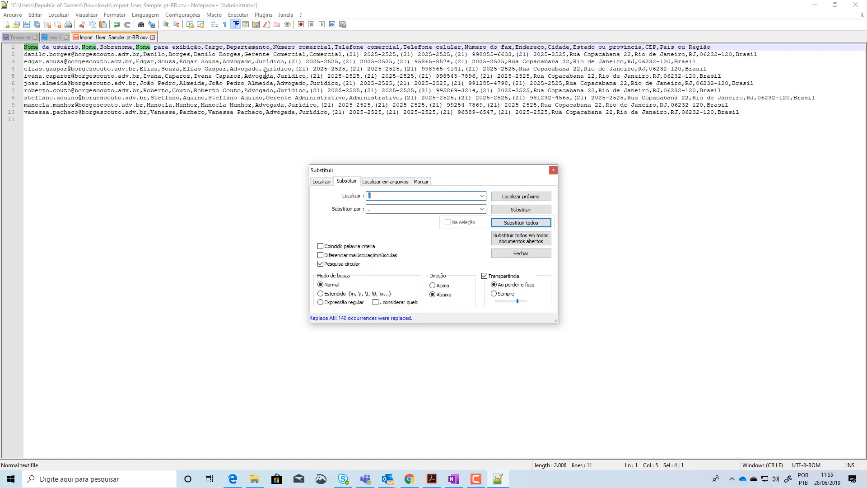
click(27, 25)
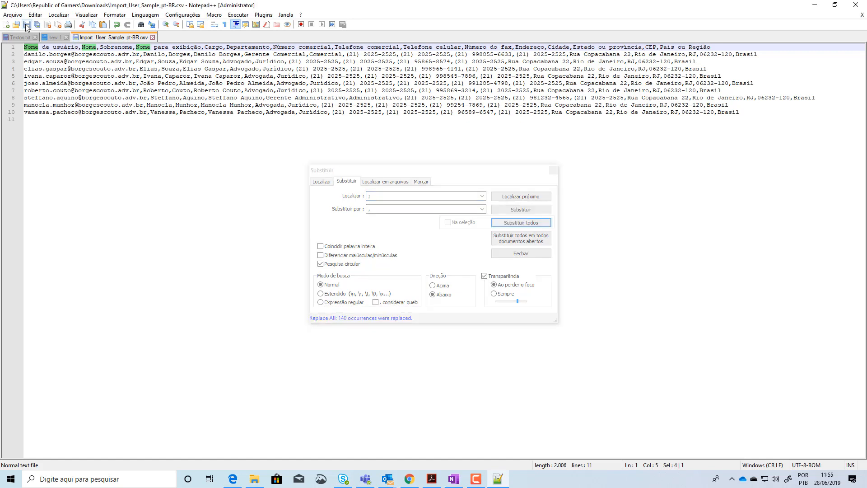
click(554, 174)
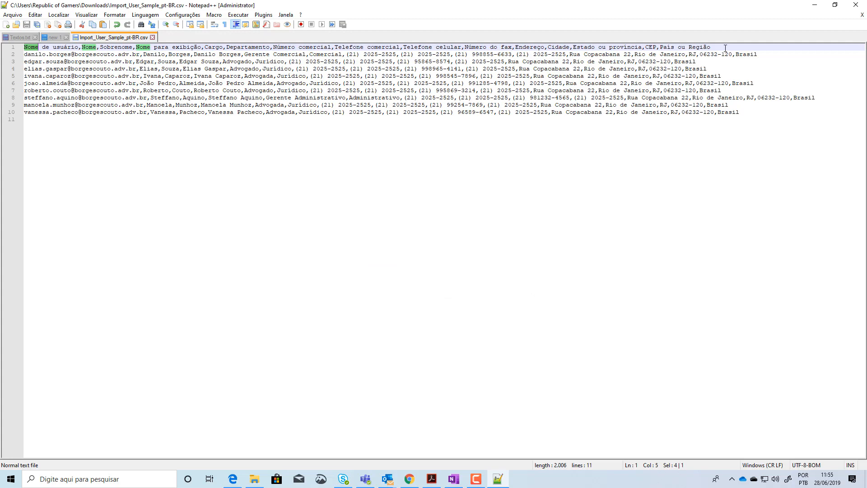
click(856, 5)
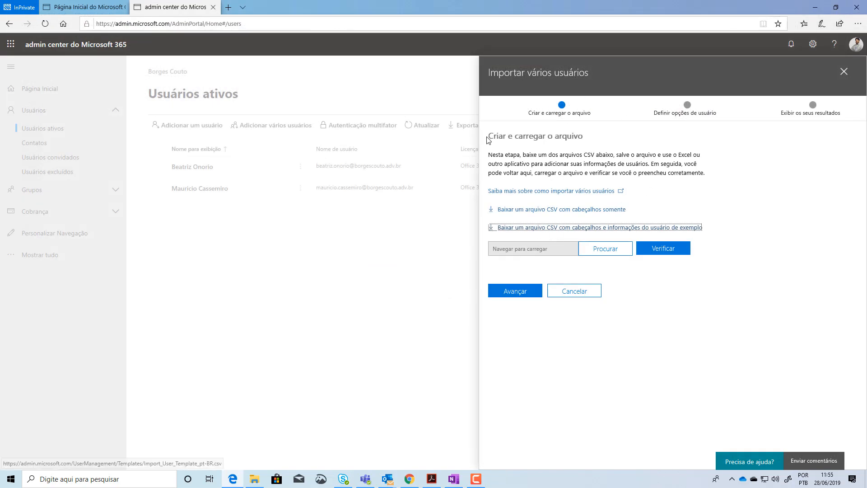
Browse for the bulk import file and select Import_User_Sample_pt-BR in Downloads
click(619, 251)
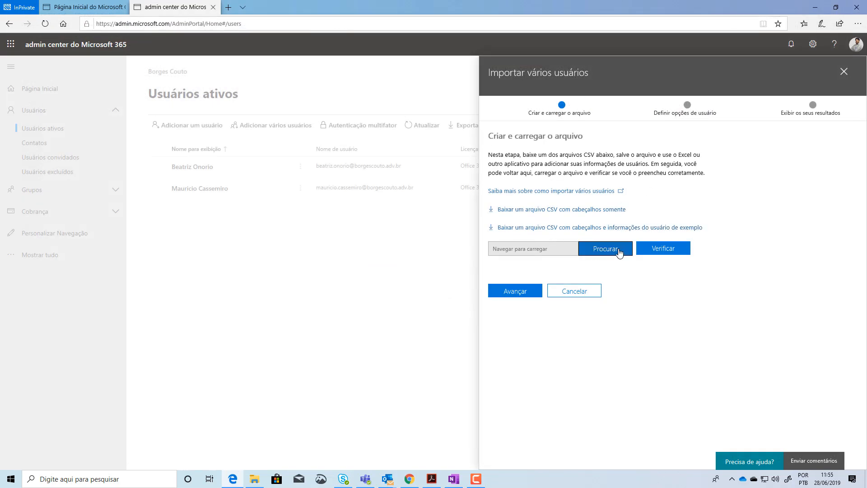
scroll(41, 77, up, 3)
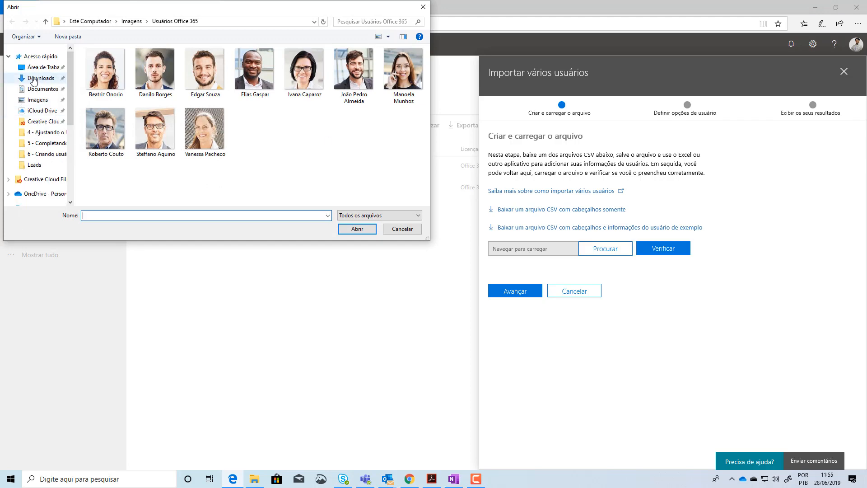
click(40, 78)
click(104, 90)
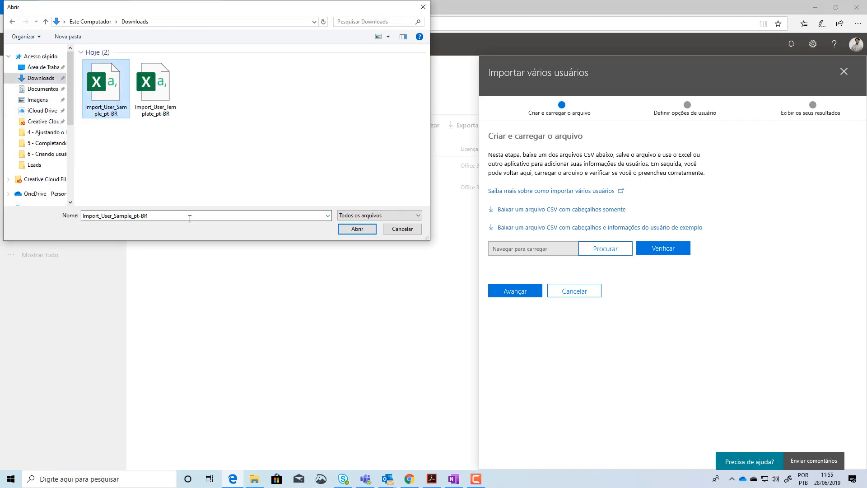
Switch to File Explorer and delete Import_User_Template_pt-BR from the Downloads folder
click(263, 484)
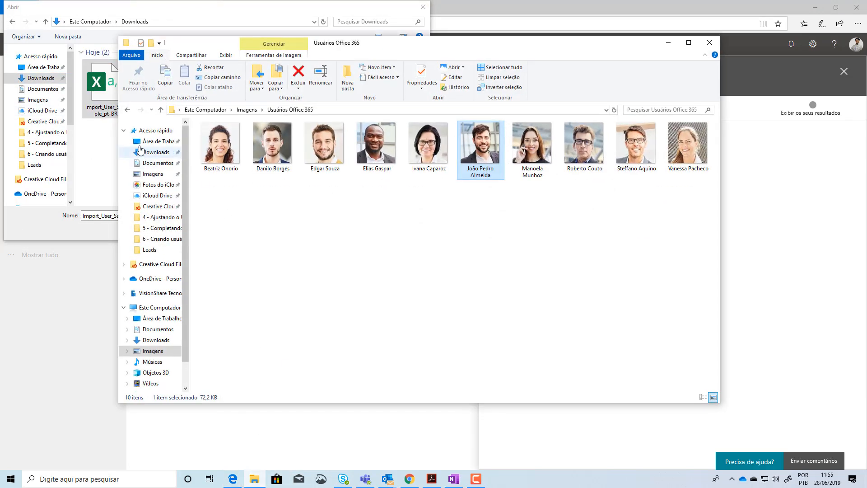
click(156, 151)
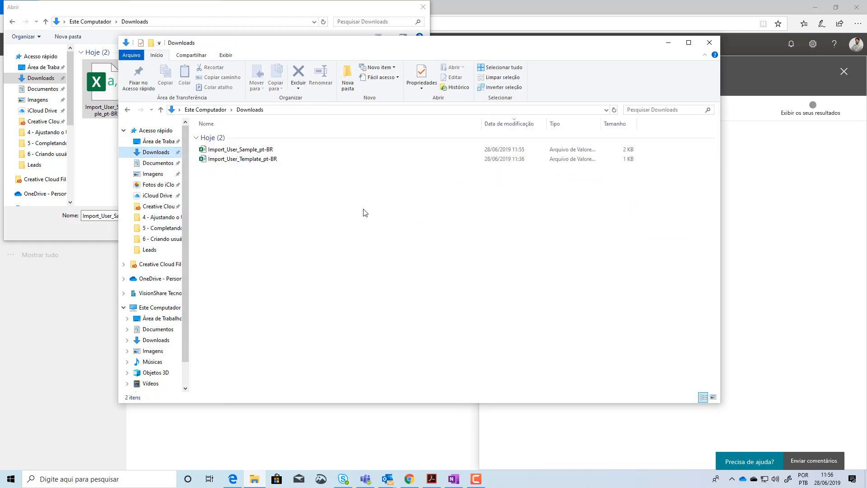
click(238, 162)
key(Delete)
key(Return)
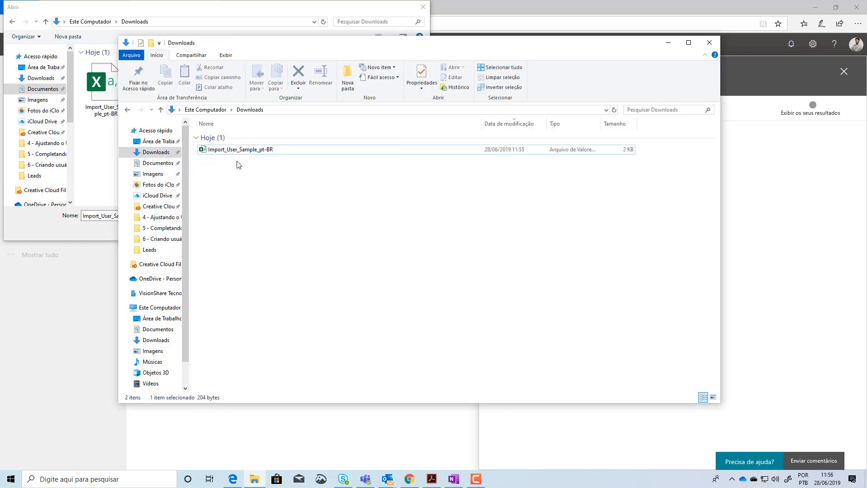
click(668, 43)
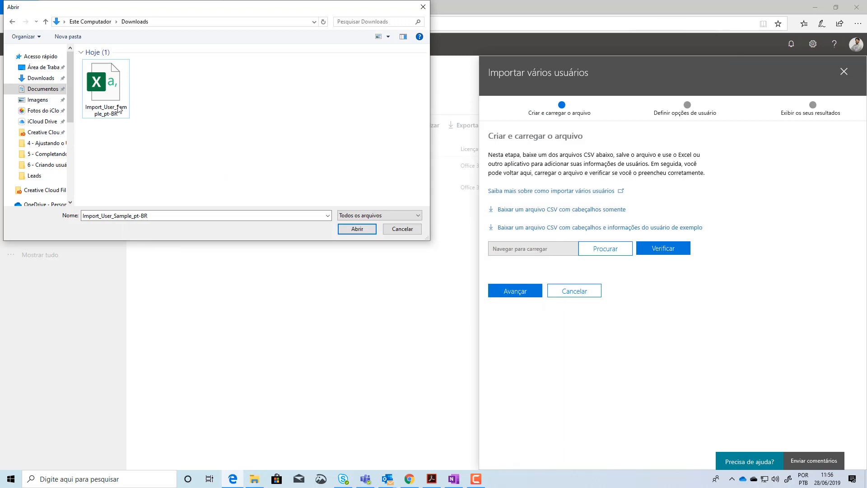
Load the selected CSV into Importar vários usuários, verify it and advance to the user options
click(355, 230)
click(667, 251)
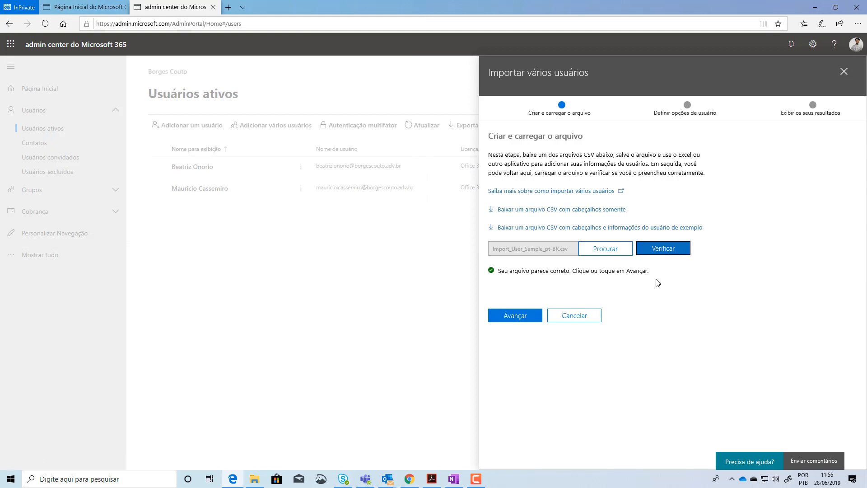
click(531, 318)
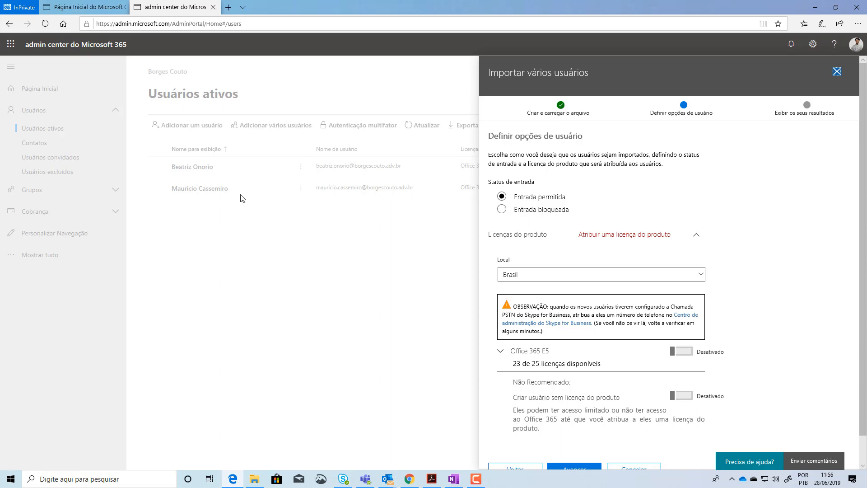
Switch Status de entrada to Entrada bloqueada and back to Entrada permitida
click(501, 209)
click(502, 196)
click(502, 210)
click(502, 197)
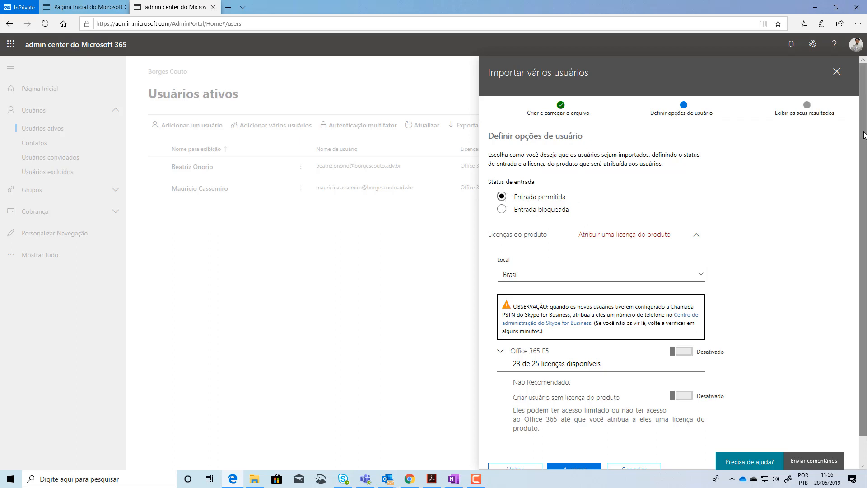
drag(863, 134, 865, 212)
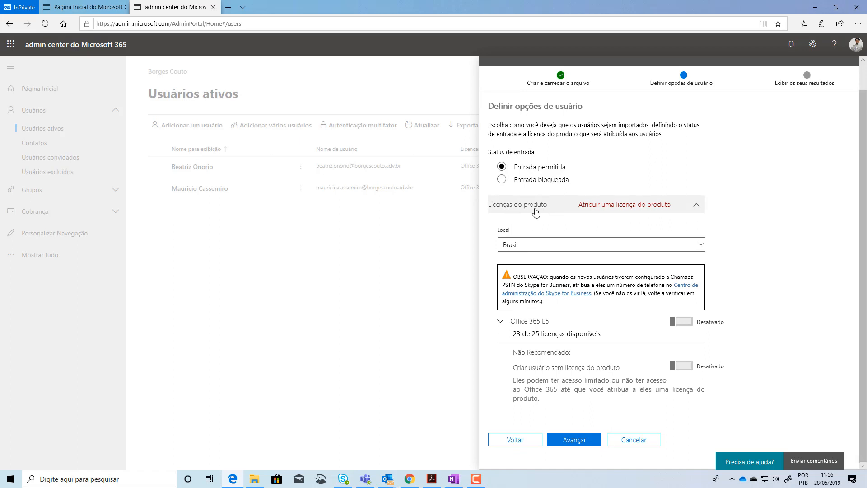
Assign the Office 365 E5 product license to the users being imported
click(702, 211)
click(699, 238)
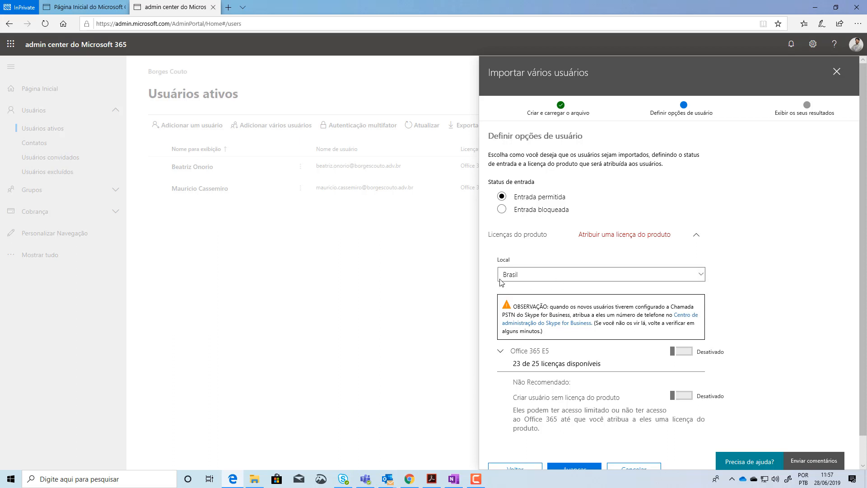
scroll(864, 133, down, 1)
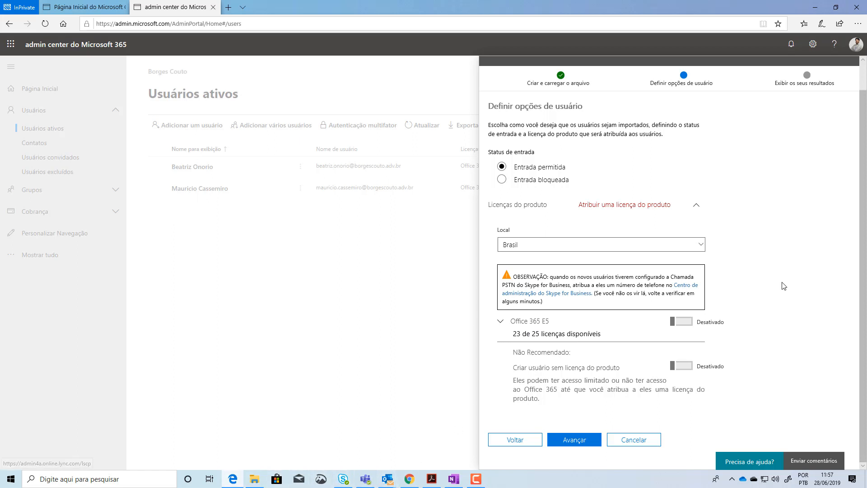
click(690, 322)
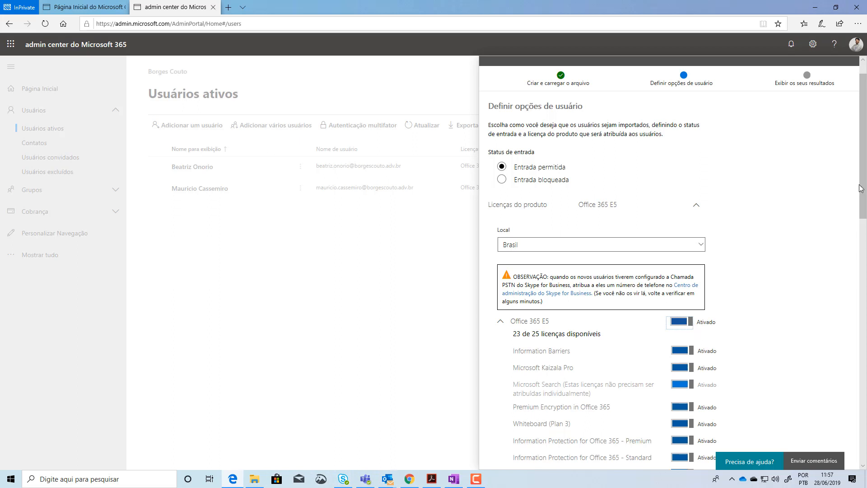
Review the services included in Office 365 E5, collapse their list and advance the import to its results
scroll(862, 189, down, 4)
drag(866, 198, 866, 371)
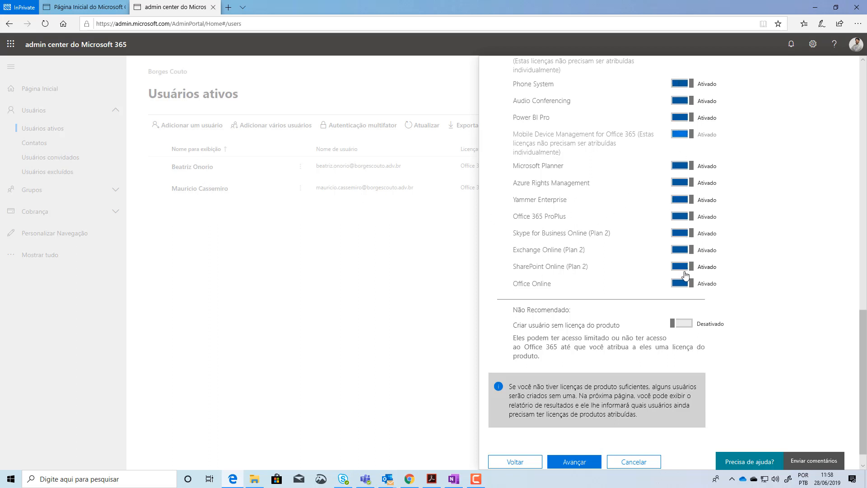
drag(865, 370, 866, 355)
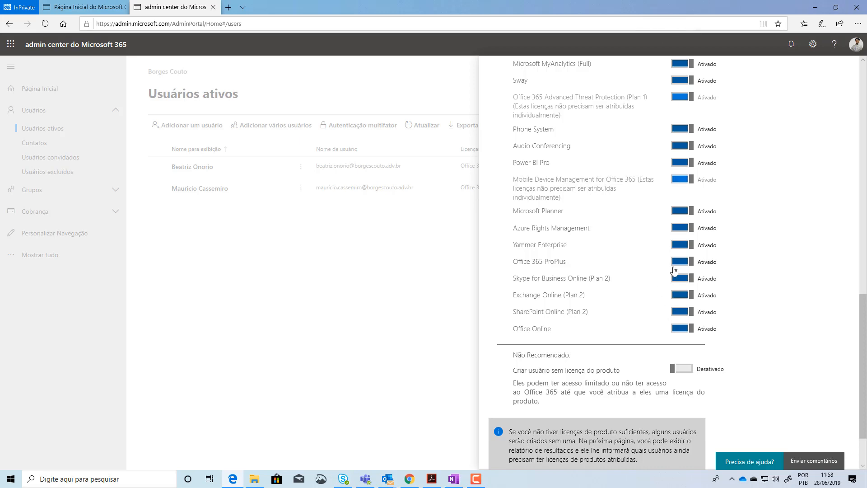
drag(862, 386, 862, 199)
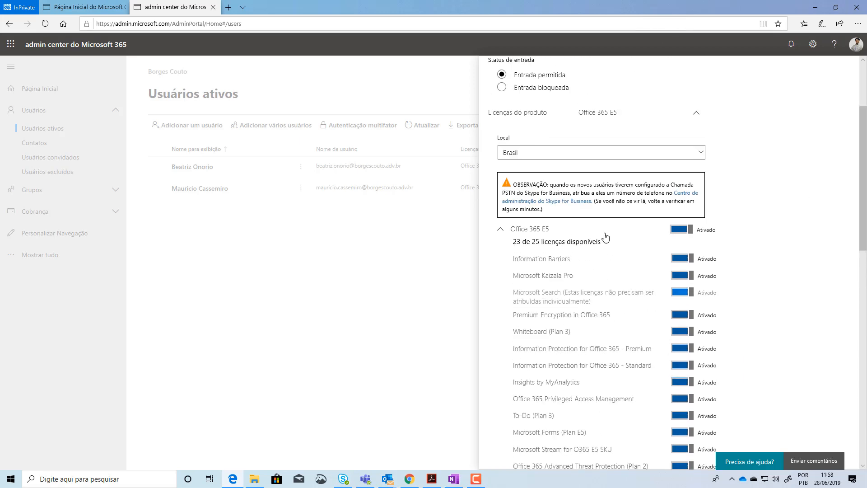
click(500, 231)
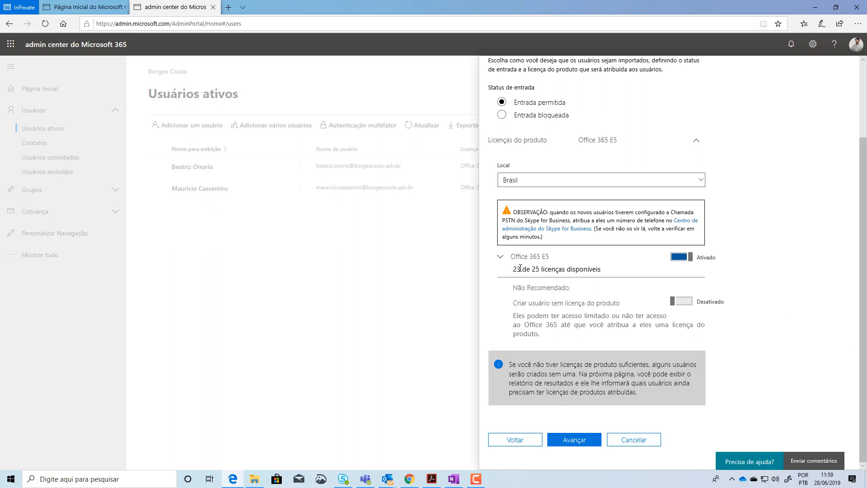
drag(521, 269, 513, 269)
click(574, 440)
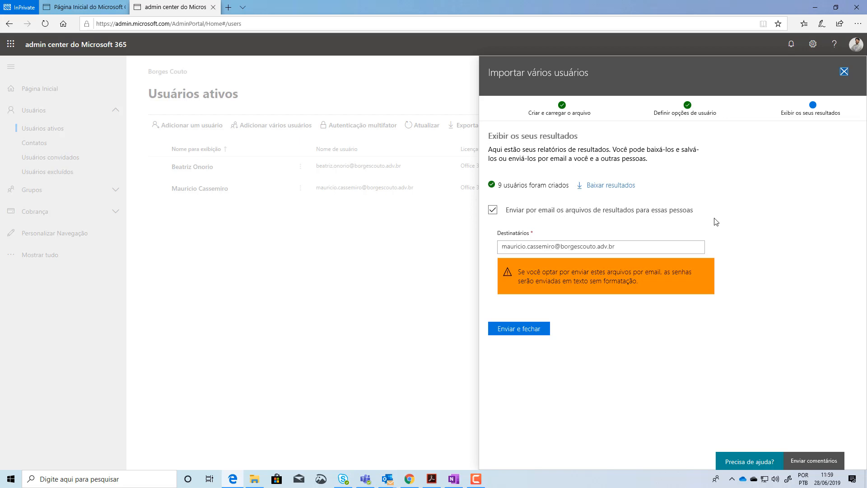
Save the import results as download.csv and open the file in Excel from the Downloads folder
click(646, 247)
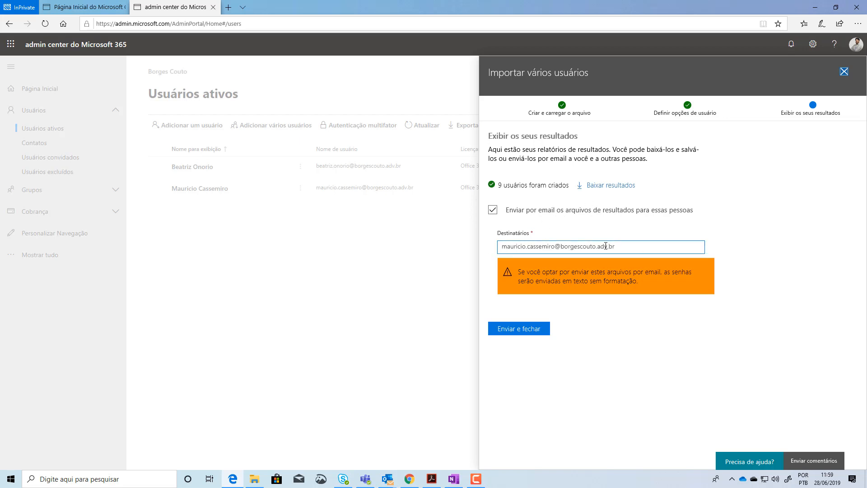
drag(616, 246, 483, 255)
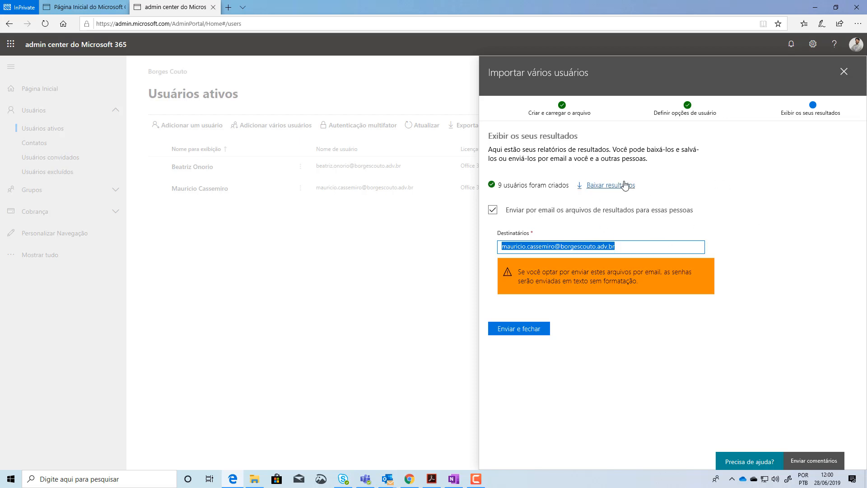
click(717, 203)
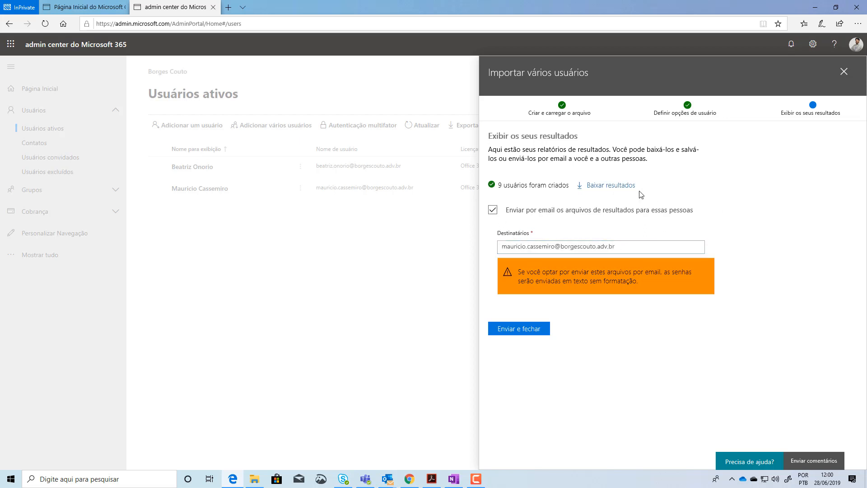
click(607, 186)
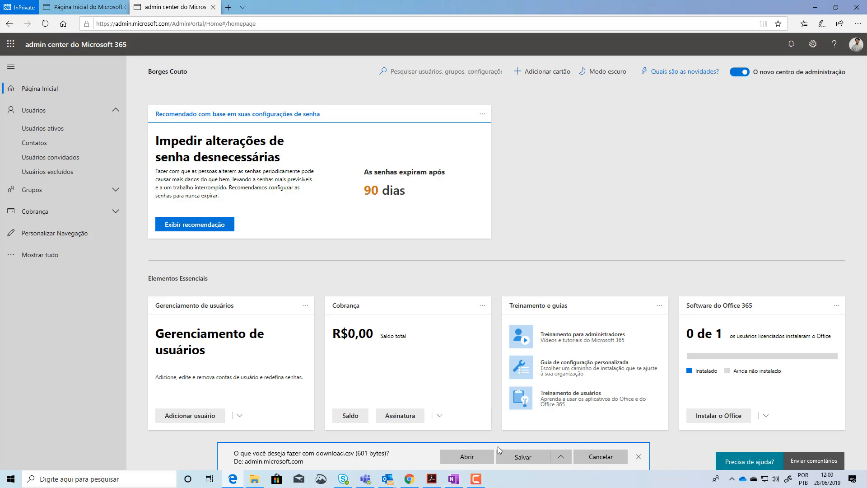
click(530, 457)
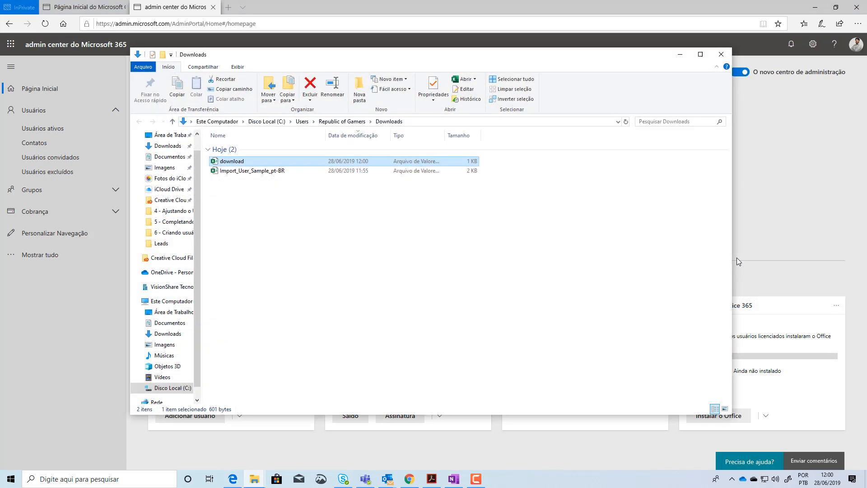
double_click(236, 166)
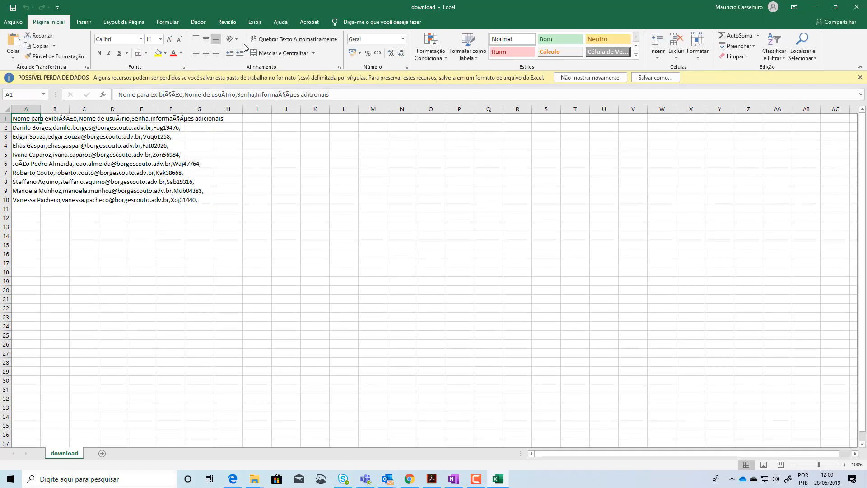
Split column A with the Text to Columns wizard, using Vírgula as the only delimiter instead of Tabulação
click(26, 109)
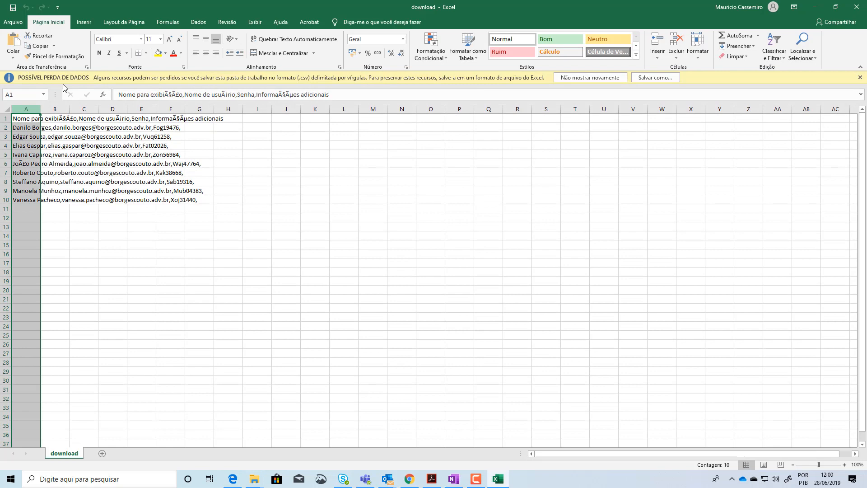
click(198, 22)
click(364, 50)
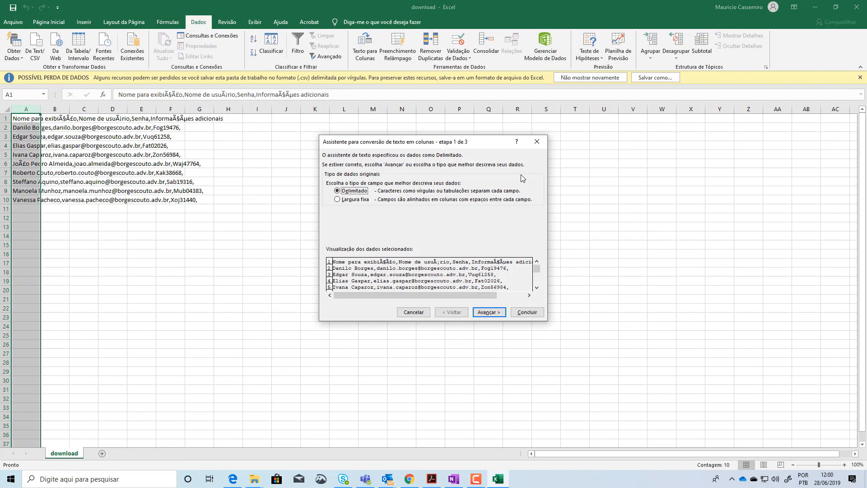
click(492, 316)
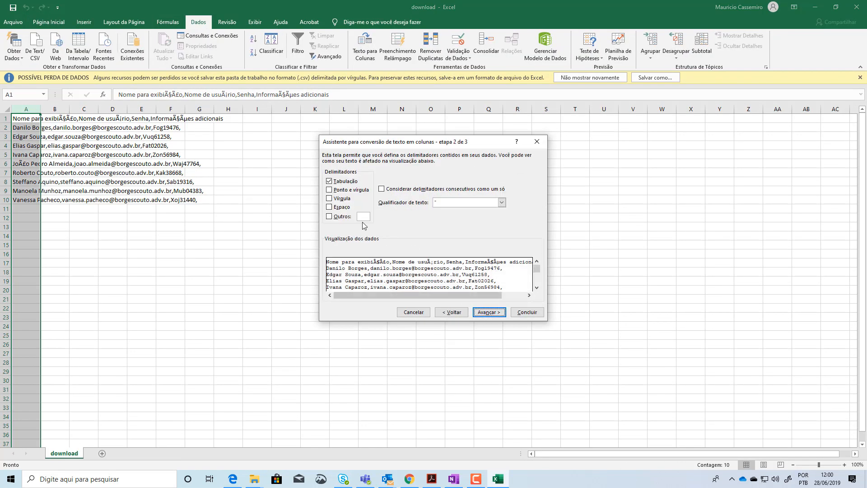
click(329, 198)
click(334, 181)
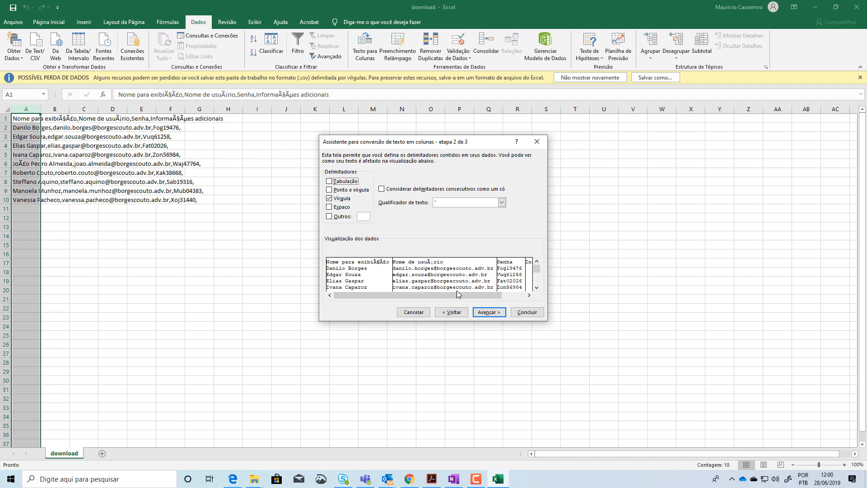
click(489, 311)
click(526, 311)
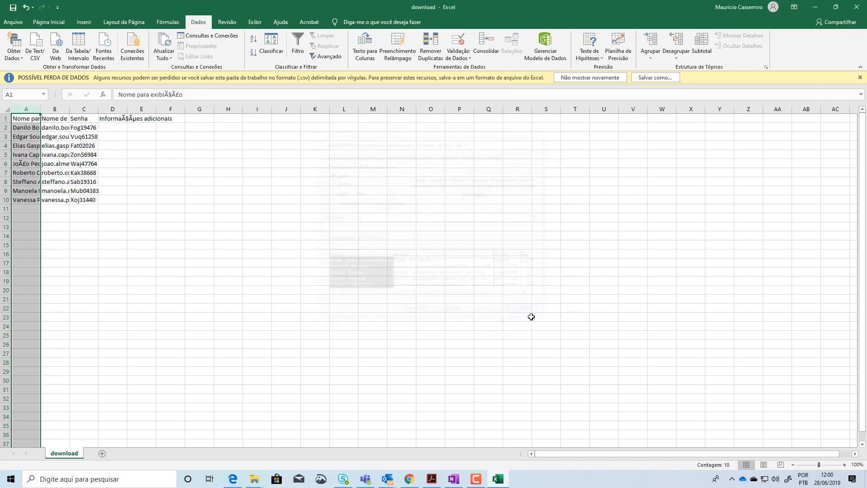
Autofit the widths of columns A and B to their contents
double_click(40, 109)
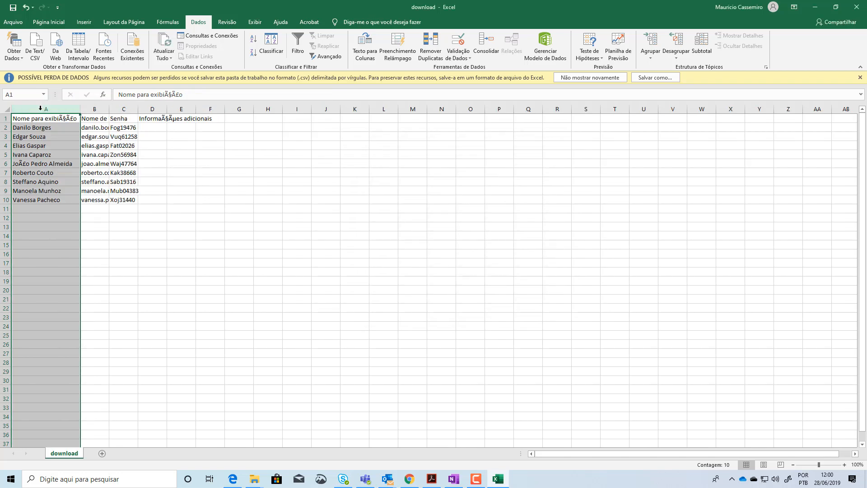
click(43, 118)
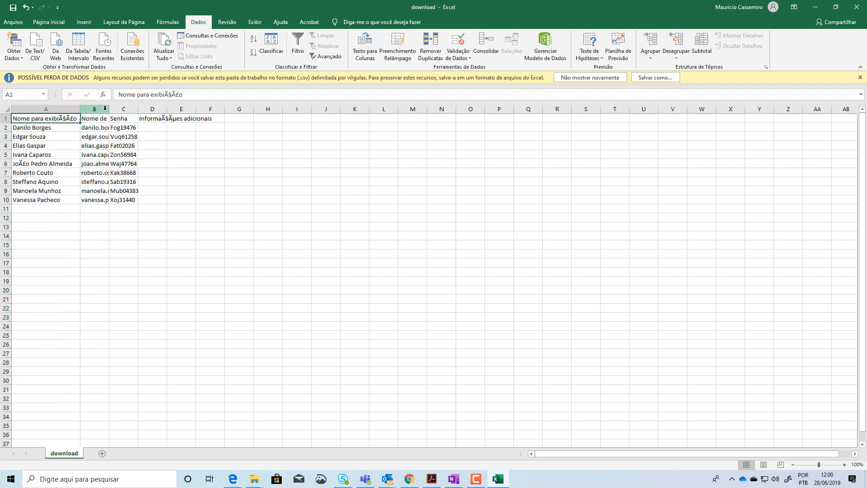
double_click(109, 108)
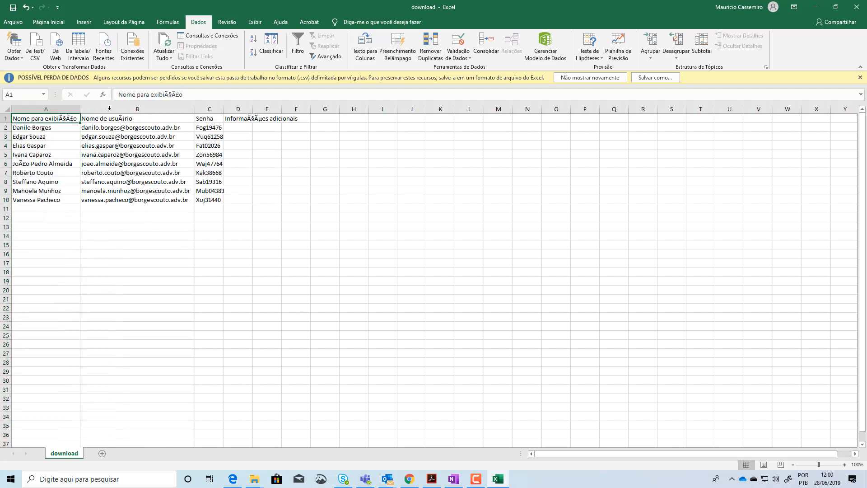
click(111, 119)
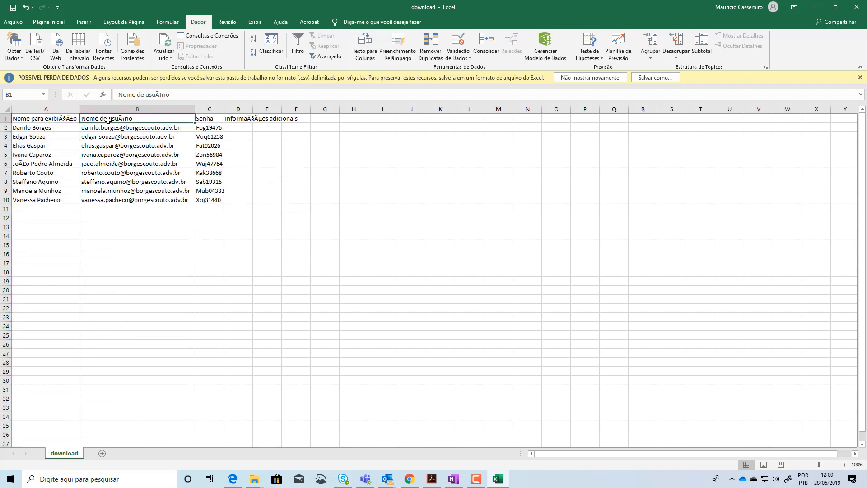
Examine the first user's row, the generated passwords in the Senha column and the display names in column A
click(37, 128)
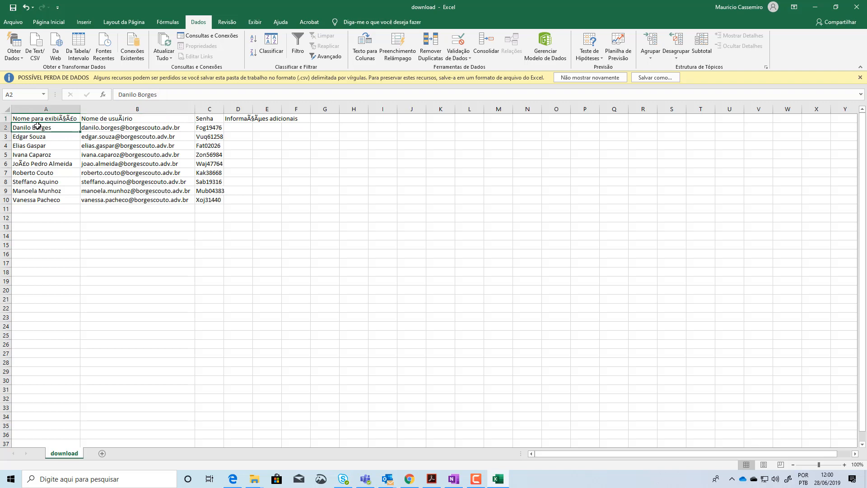
click(213, 128)
click(193, 128)
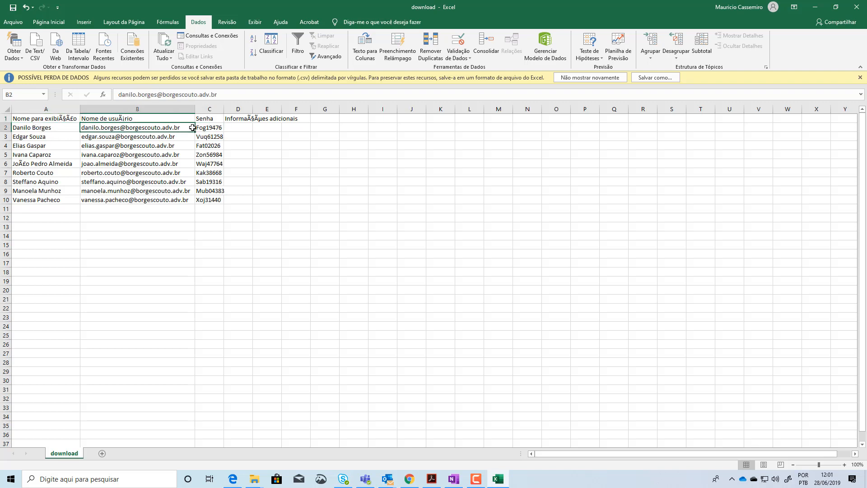
drag(213, 128, 215, 201)
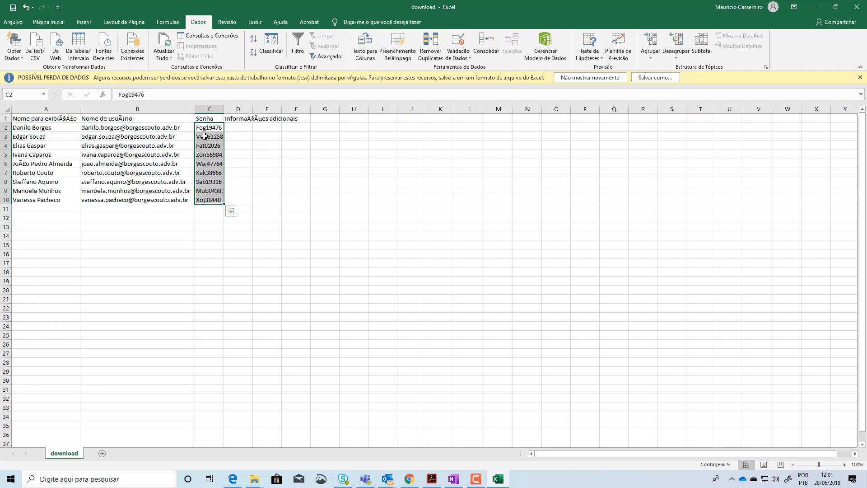
click(238, 129)
click(216, 128)
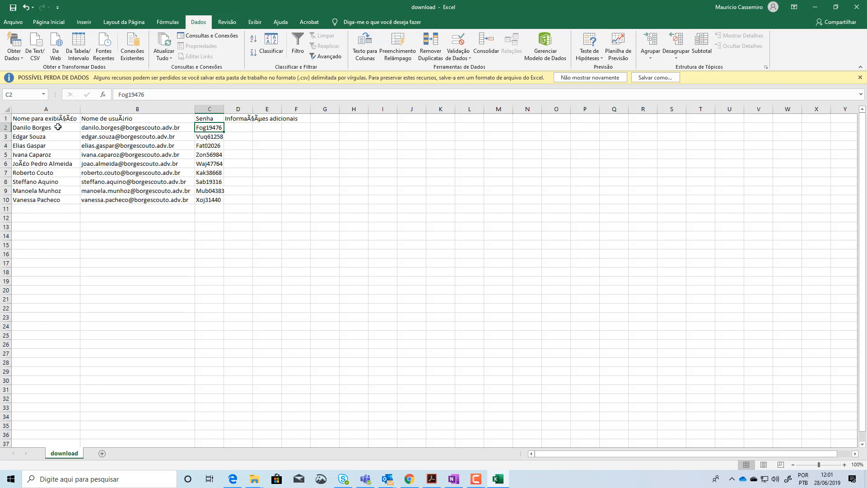
click(7, 127)
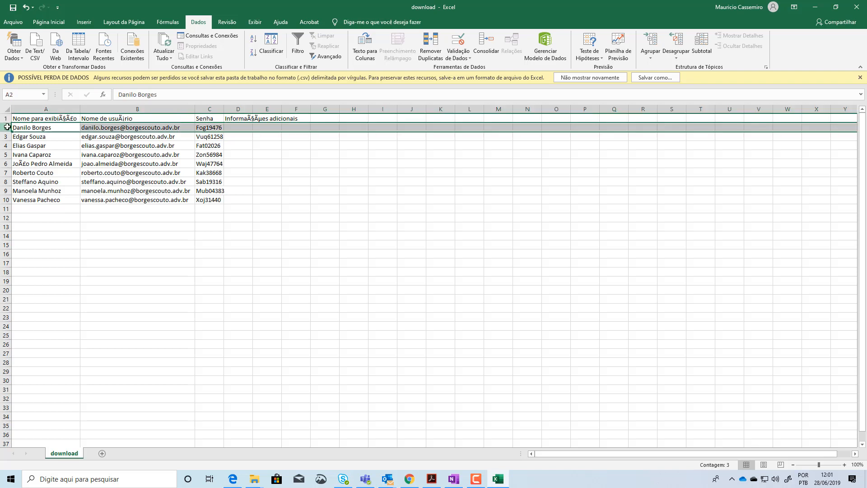
click(47, 109)
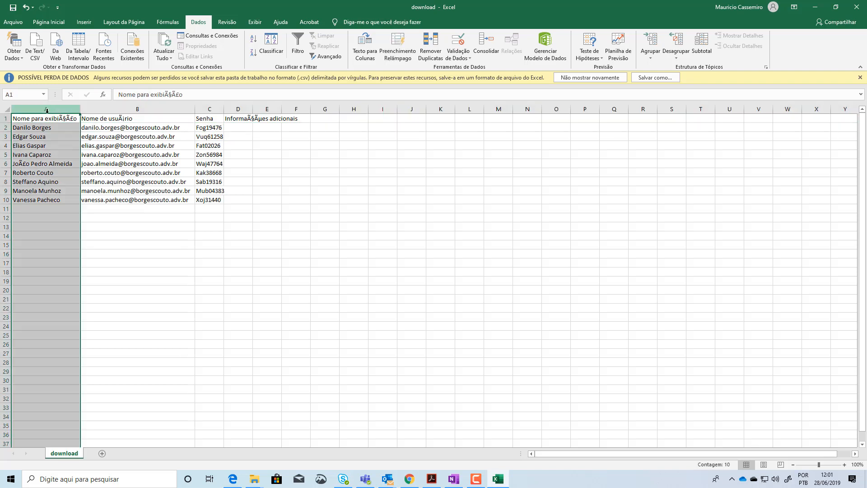
drag(42, 128, 42, 198)
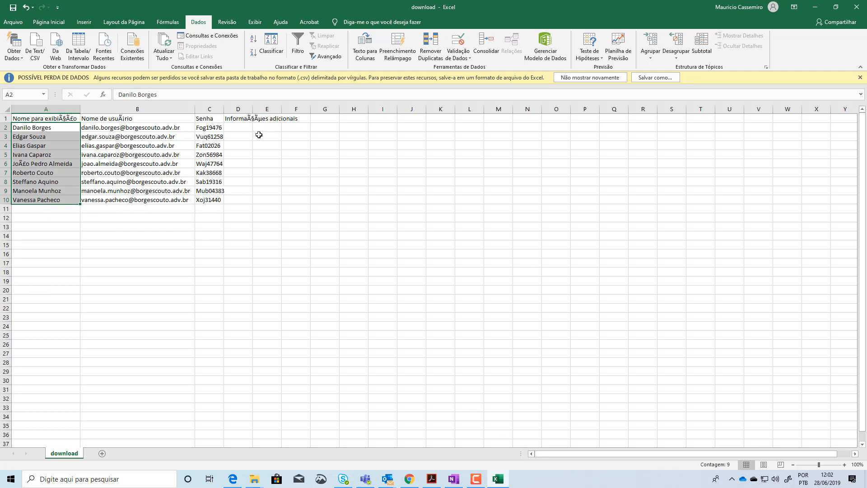
Compare the users' individual passwords in the Senha column, going row by row from C2 to C10
click(212, 127)
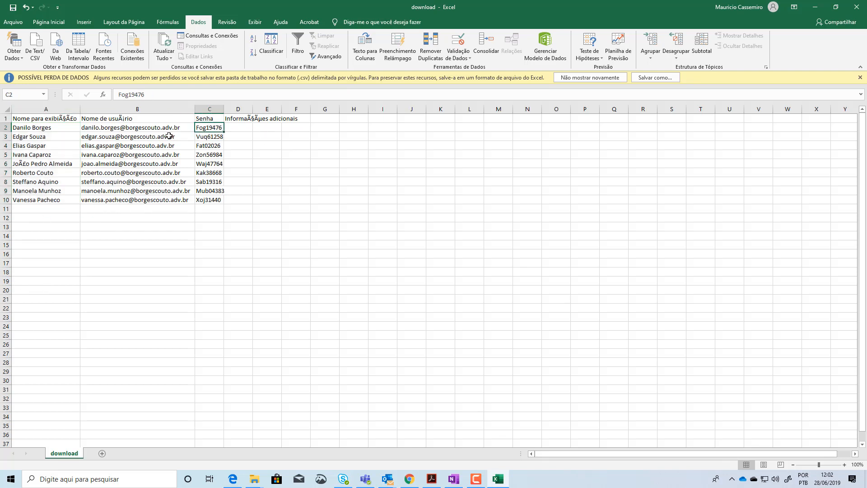
click(37, 137)
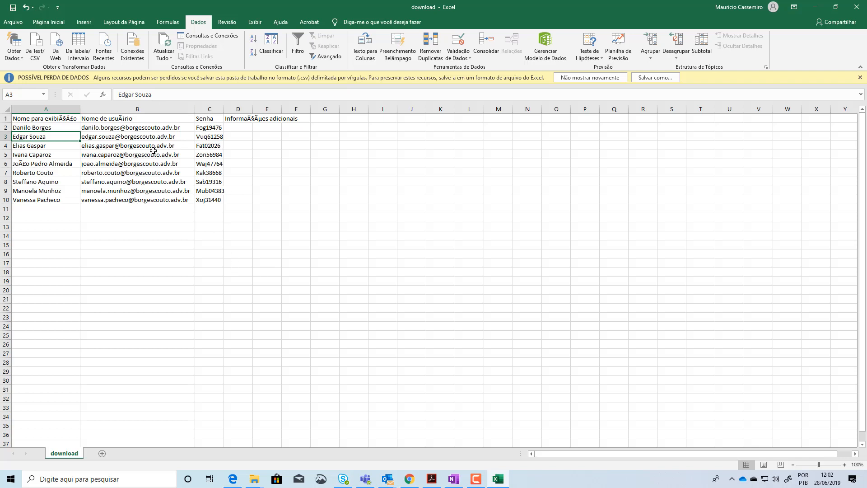
click(210, 137)
click(210, 128)
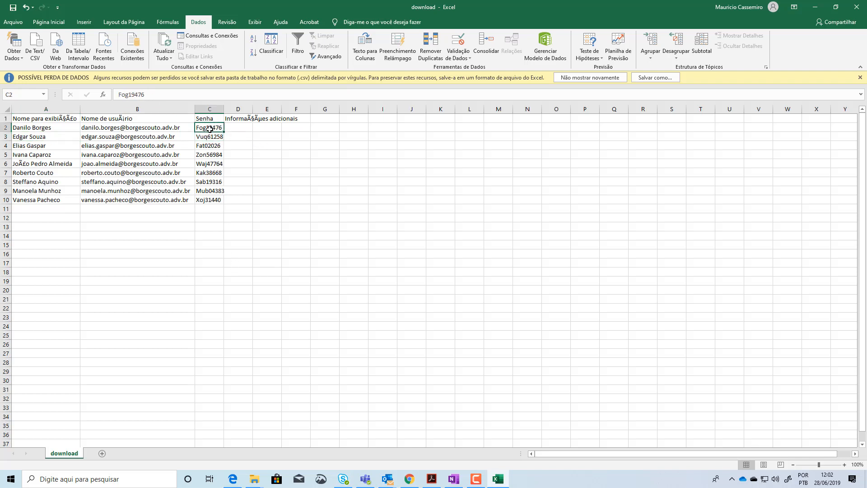
click(211, 139)
click(210, 146)
click(211, 154)
click(211, 163)
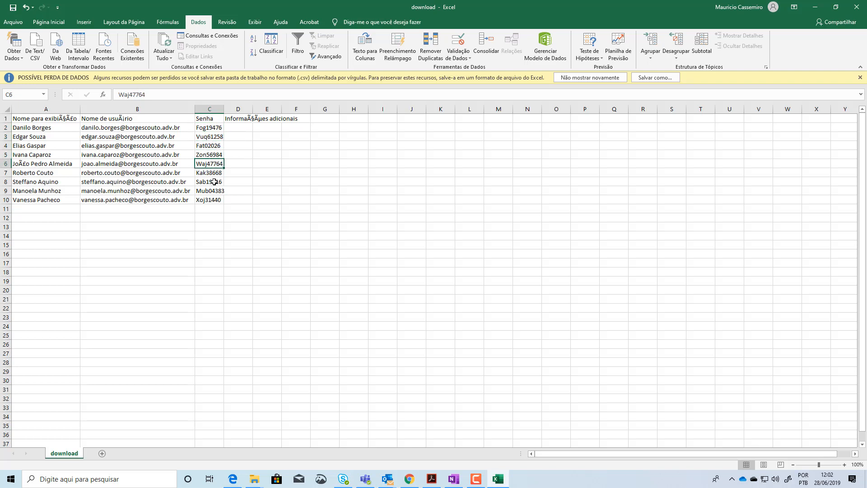
click(209, 173)
click(209, 181)
click(210, 190)
click(213, 200)
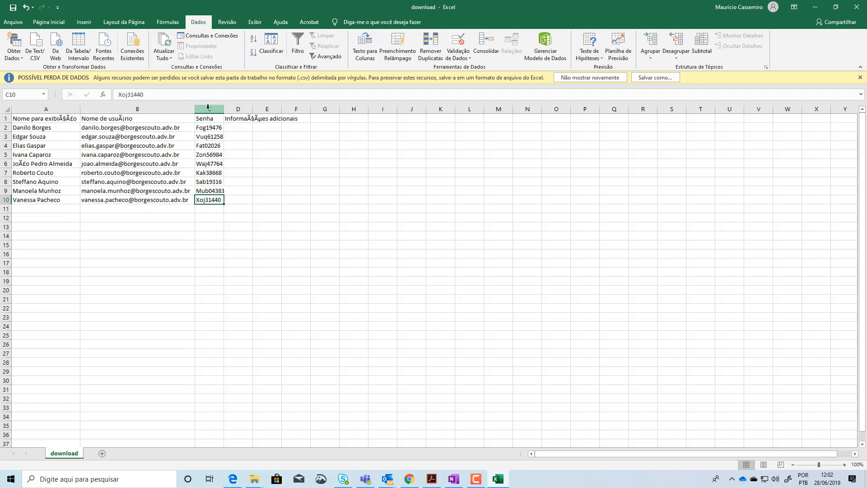
Highlight the display names in A2:A10 and switch to the Microsoft 365 admin center's active users list to review all users
click(27, 129)
drag(28, 128, 35, 200)
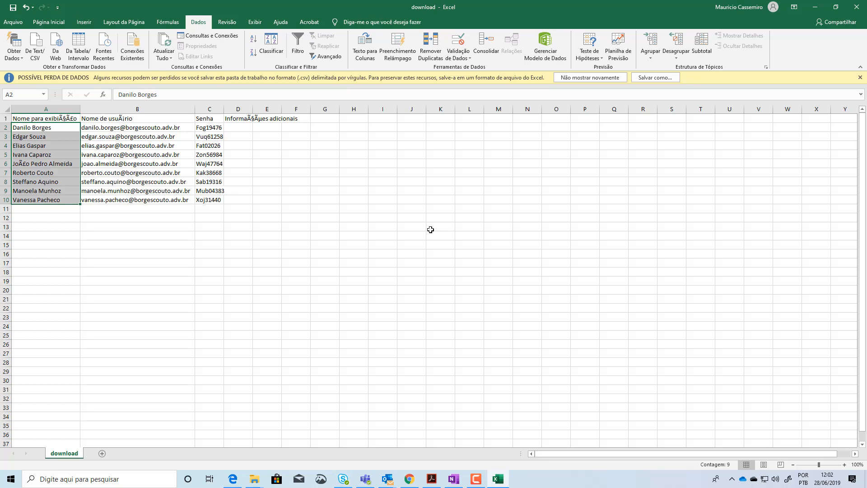
click(815, 6)
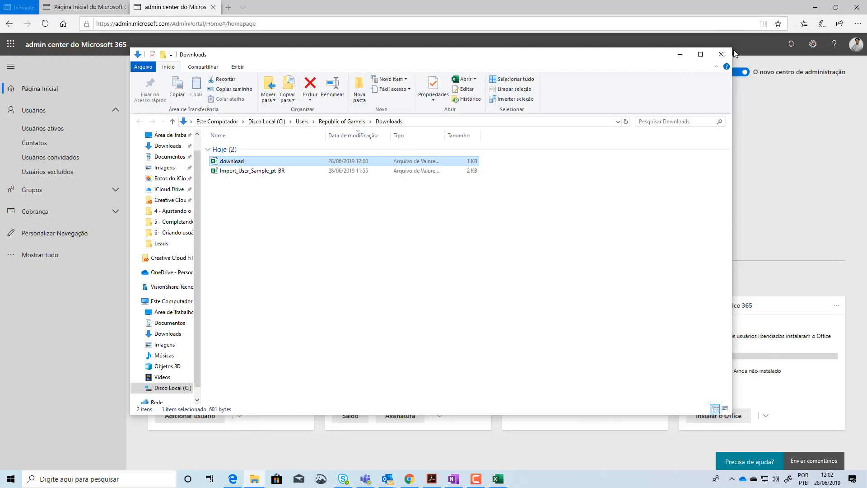
click(680, 54)
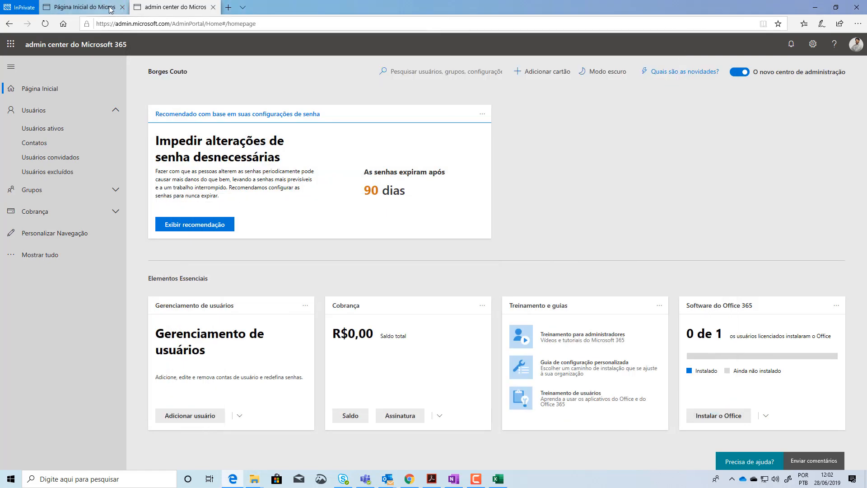
click(43, 128)
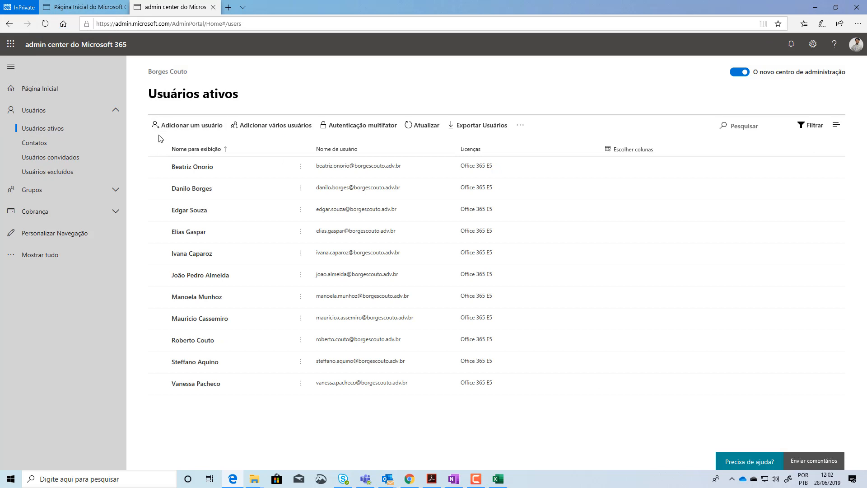
click(157, 150)
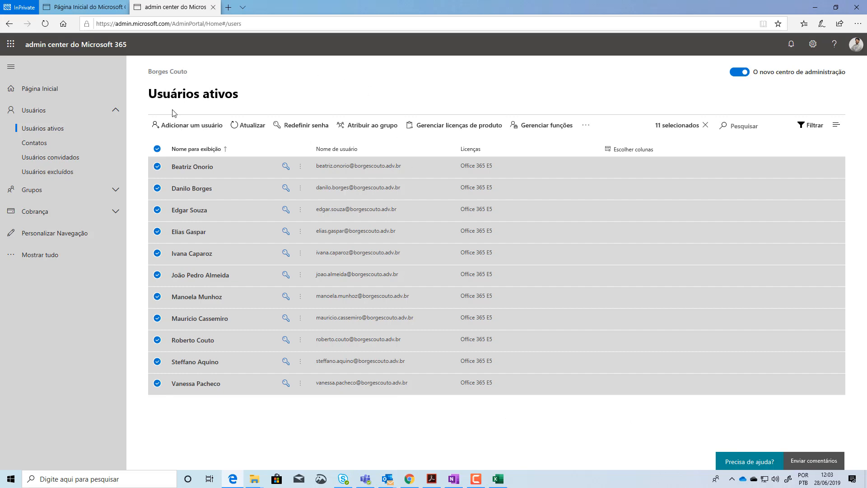
Open the second listed user's account details and examine the username and alias addresses
click(190, 189)
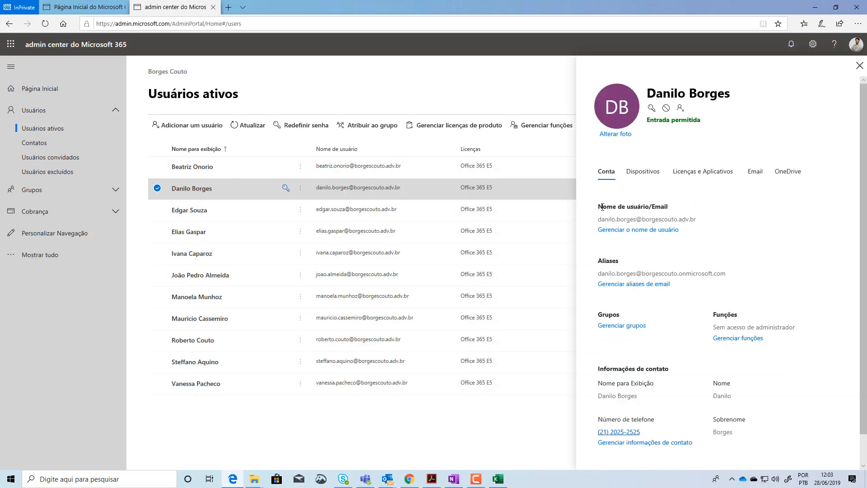
drag(594, 220, 722, 224)
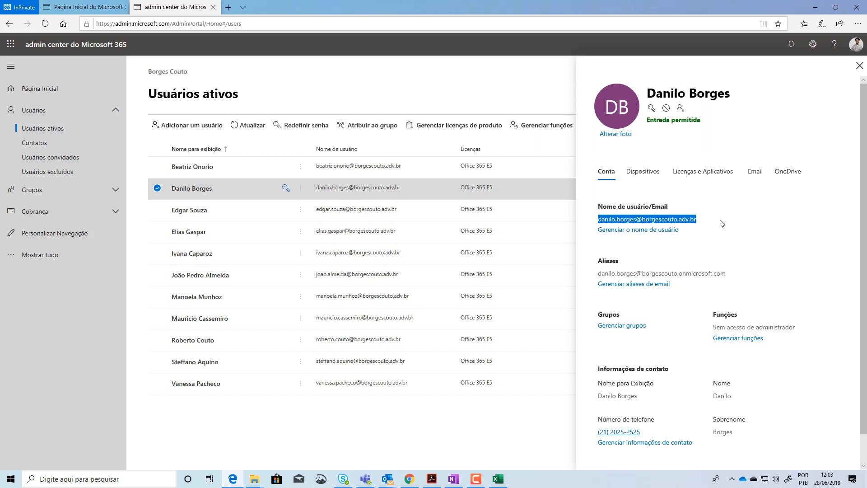
drag(732, 273, 595, 276)
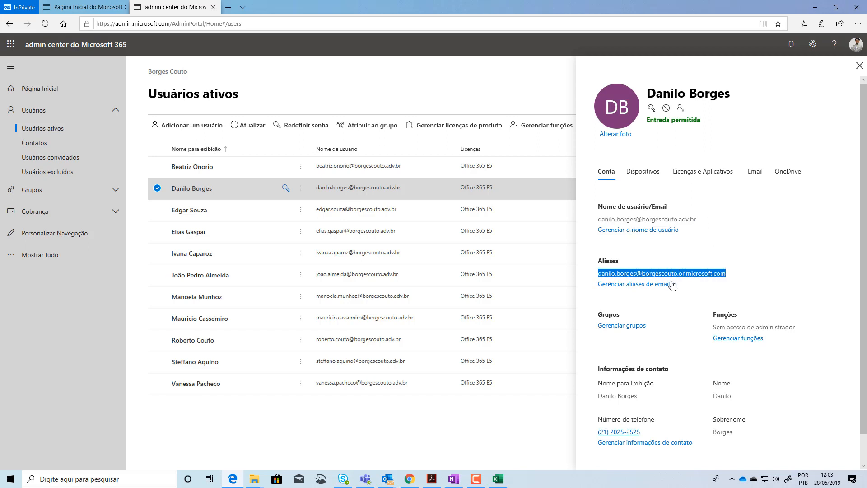
scroll(734, 281, down, 1)
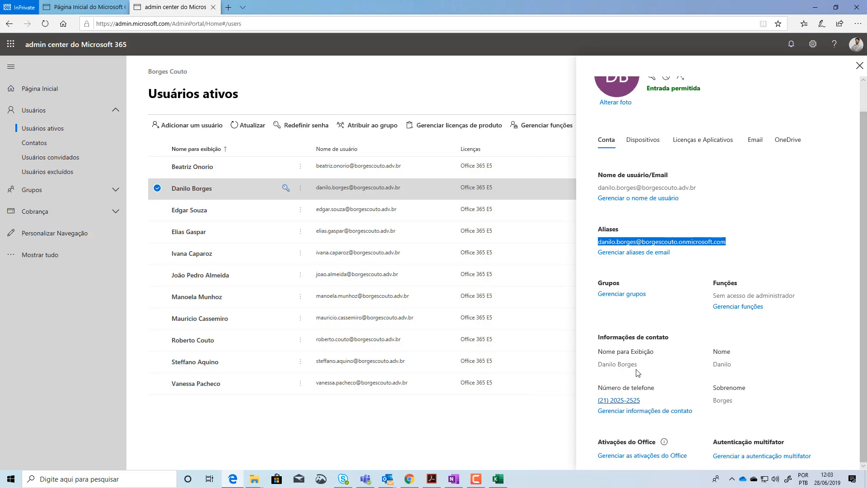
Open that user's contact information and examine the name, job title, department, office, phone and address fields
click(624, 412)
click(623, 414)
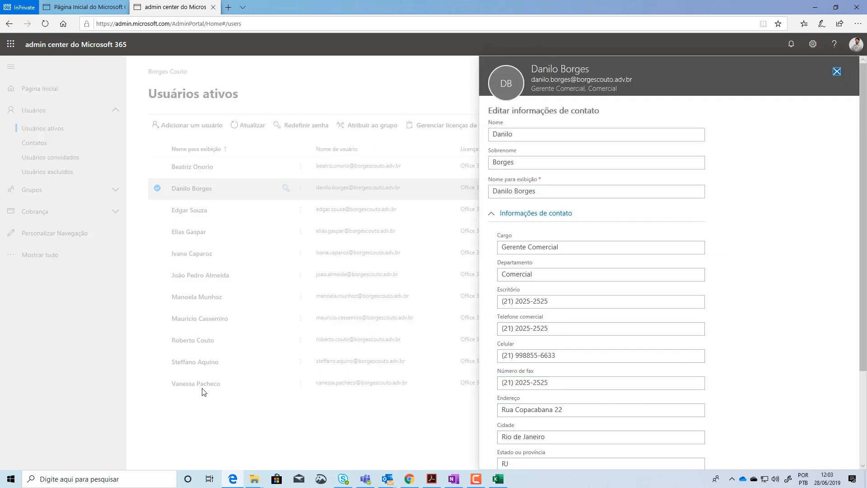
click(532, 162)
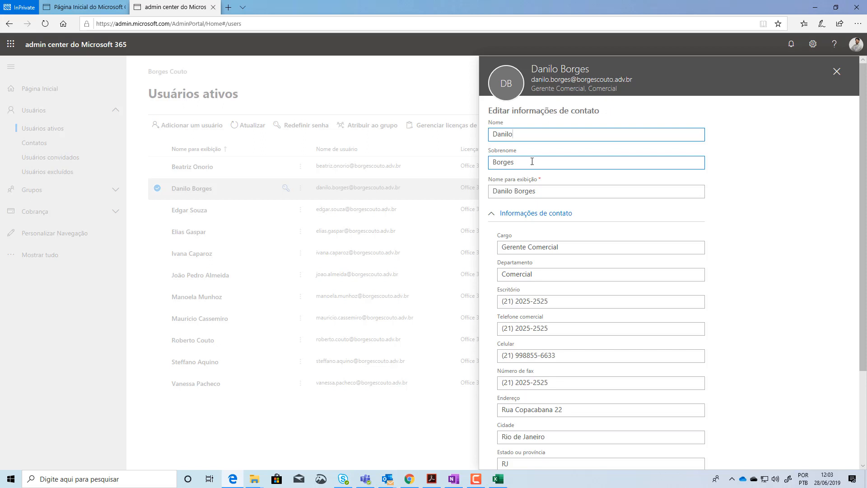
click(549, 190)
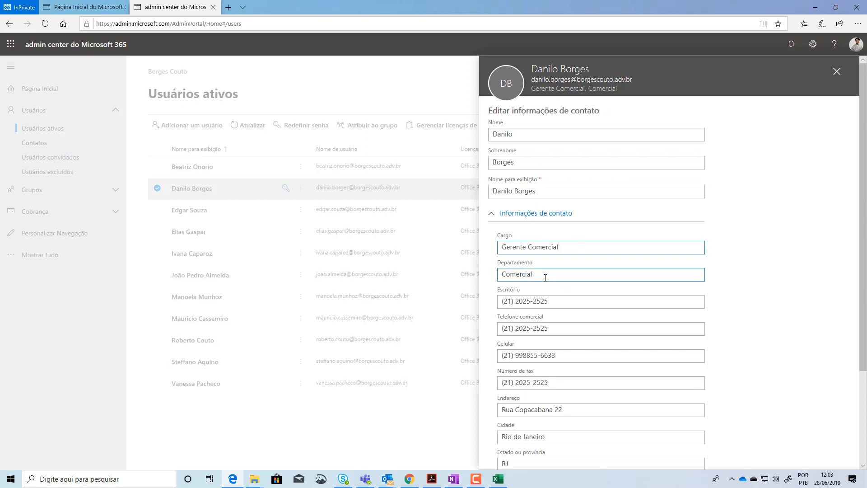
click(577, 271)
double_click(577, 272)
click(575, 306)
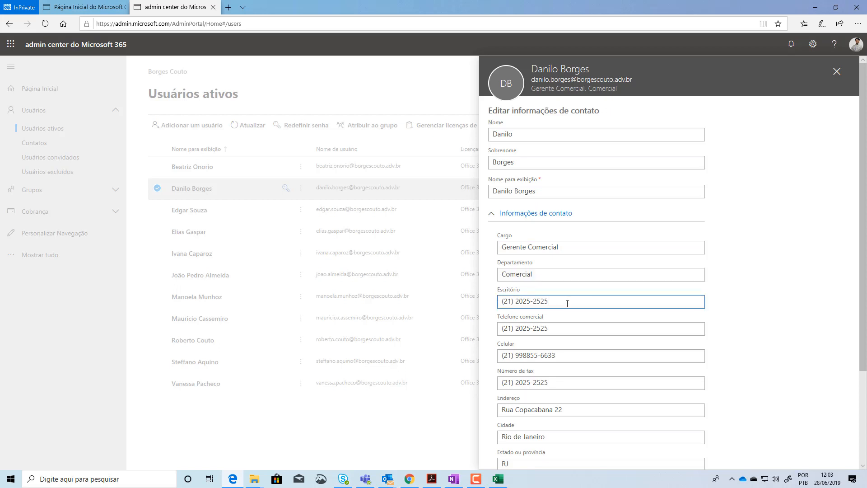
click(559, 333)
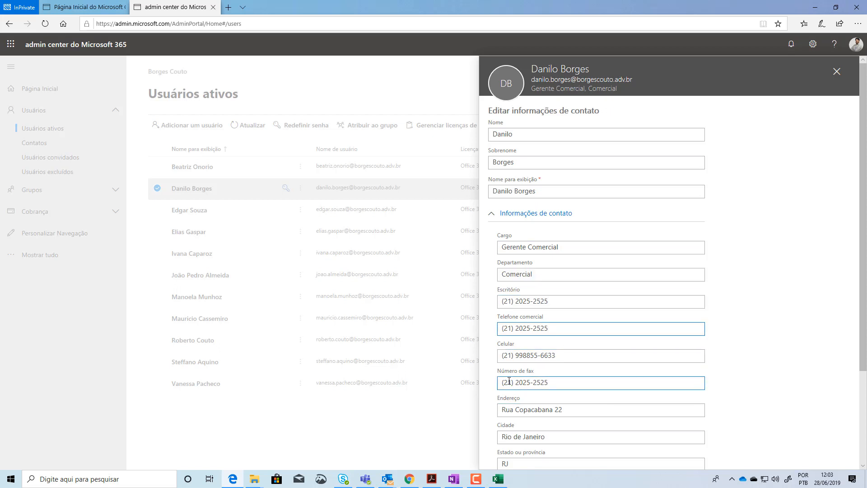
click(866, 373)
scroll(865, 373, down, 3)
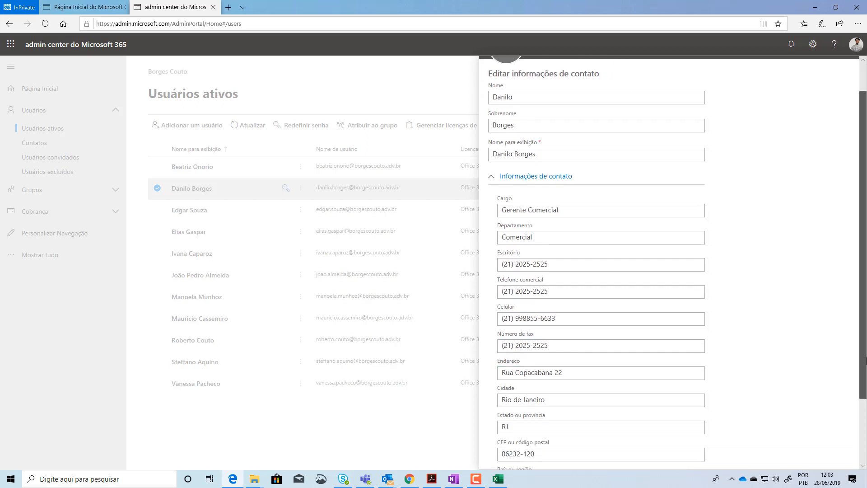
scroll(866, 399, up, 3)
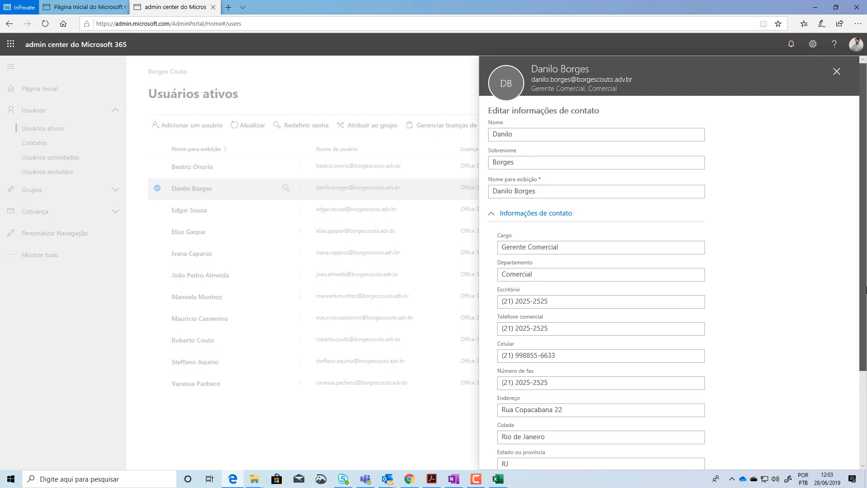
Check the Escritório entry in the contact information and close the user's details without saving
click(522, 319)
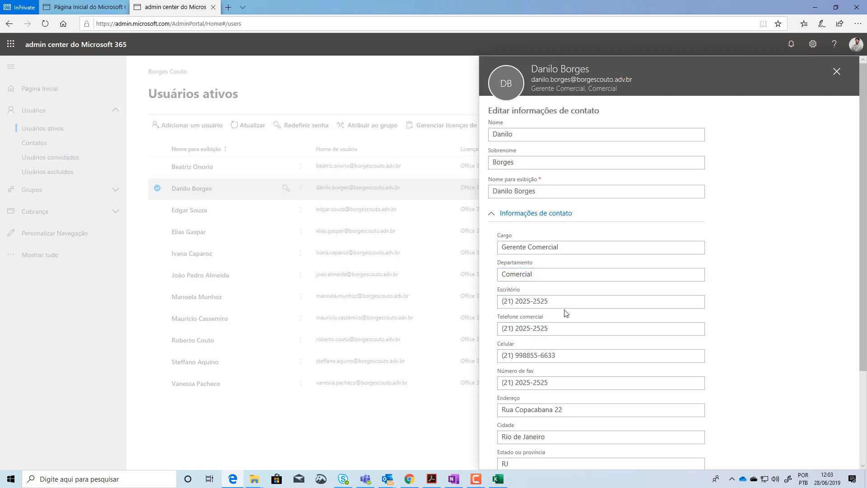
drag(565, 302, 484, 306)
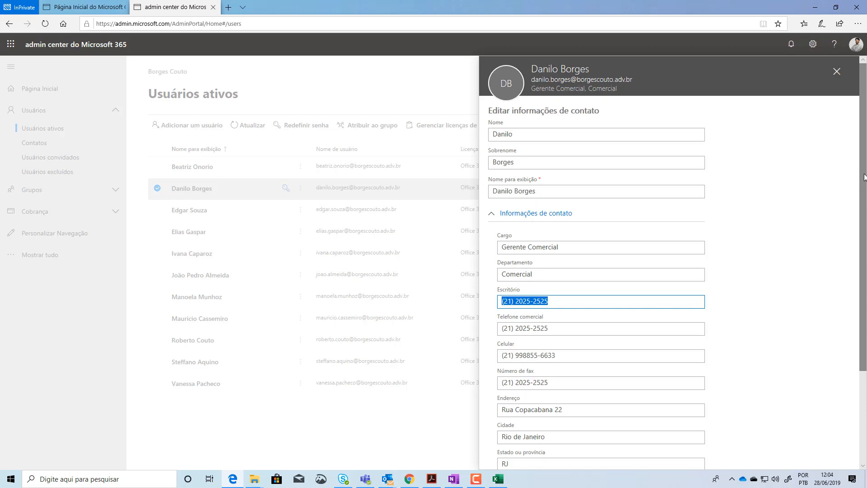
click(836, 71)
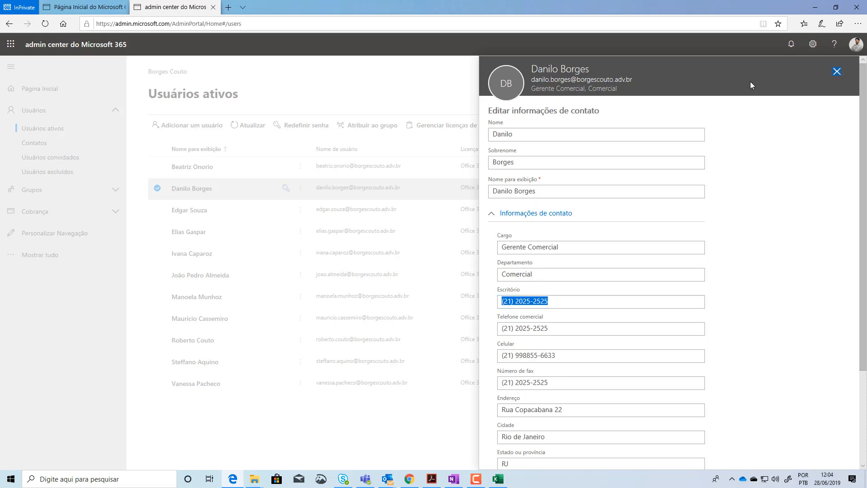
click(859, 65)
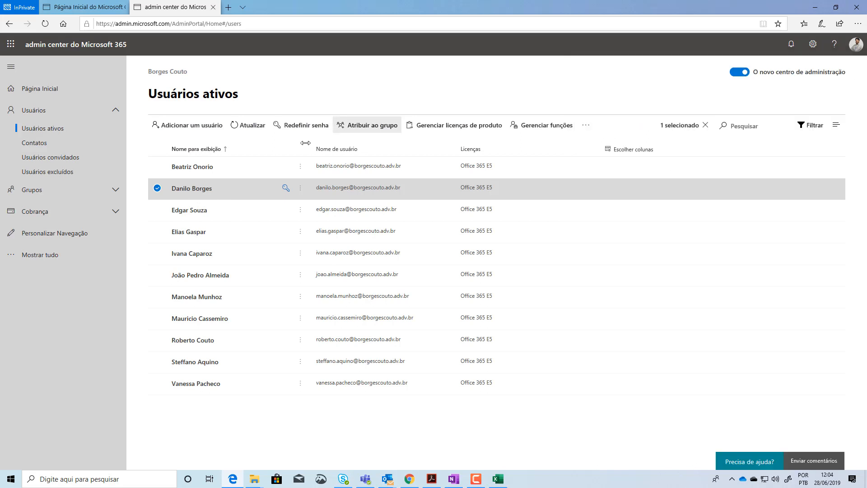
Clear the single-user selection, select all active users and open their contact information for bulk editing
click(157, 189)
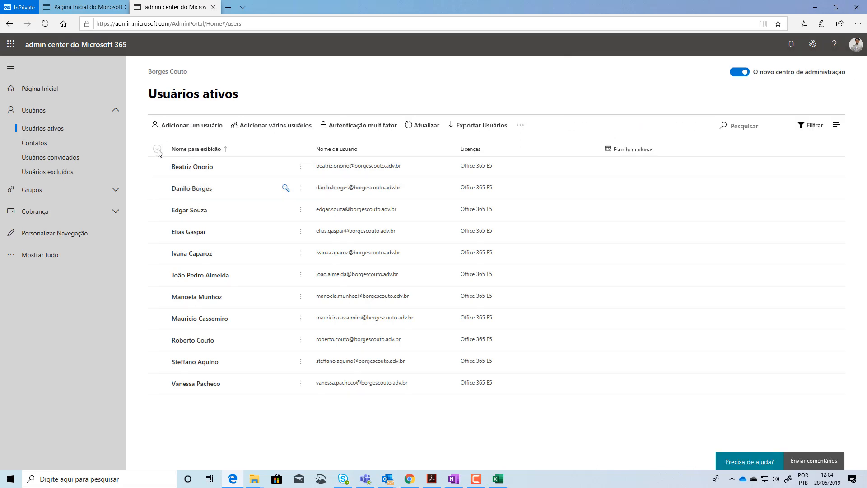
click(157, 148)
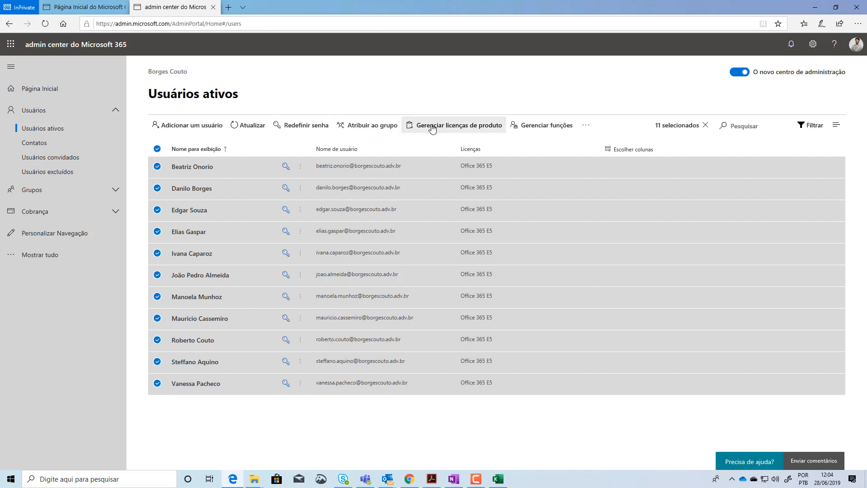
click(586, 129)
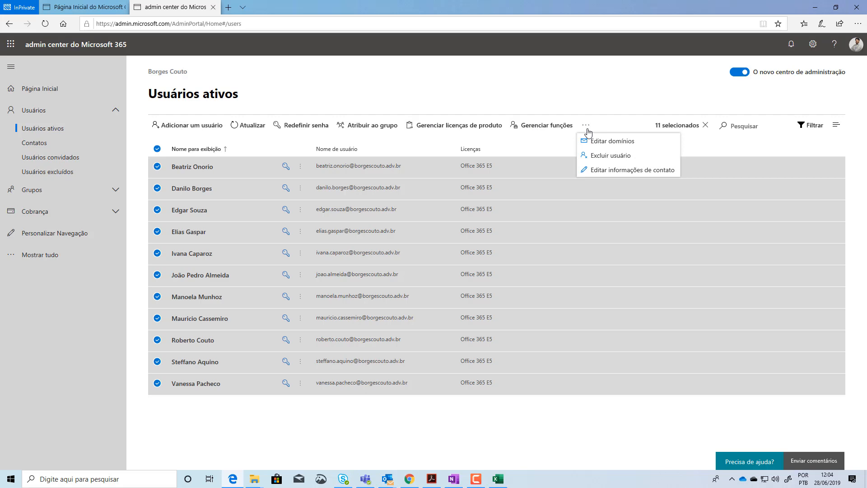
click(632, 171)
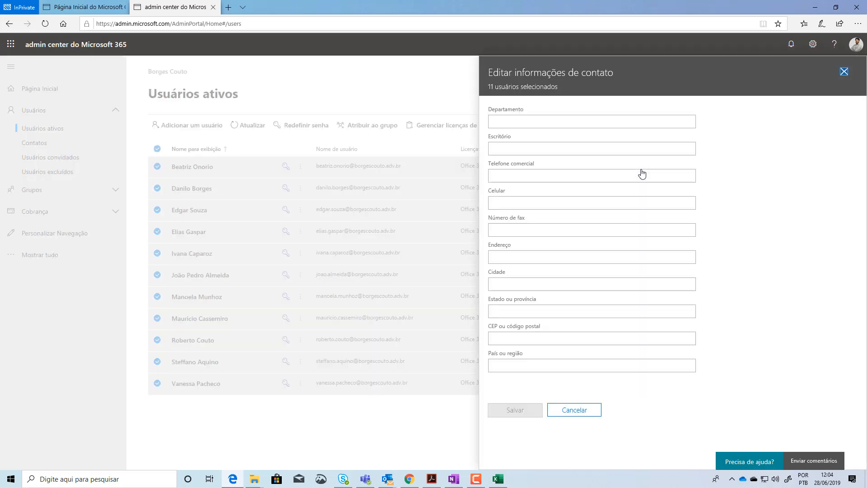
Set Escritório to Copacabana and País ou região to Brasil for all selected users and save the changes
click(501, 150)
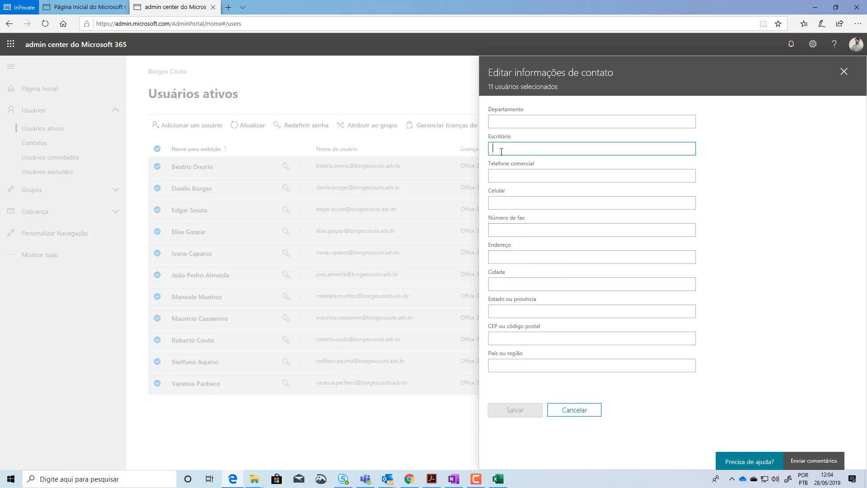
text(Copacabana)
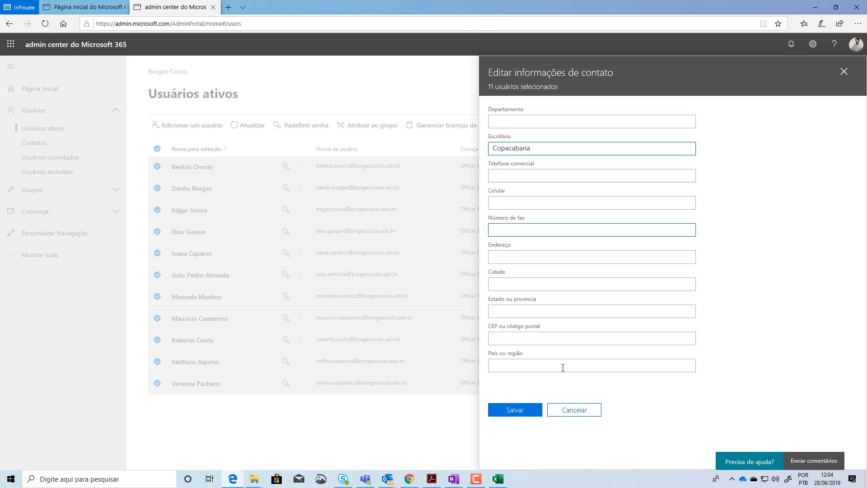
click(548, 364)
text(Brasil)
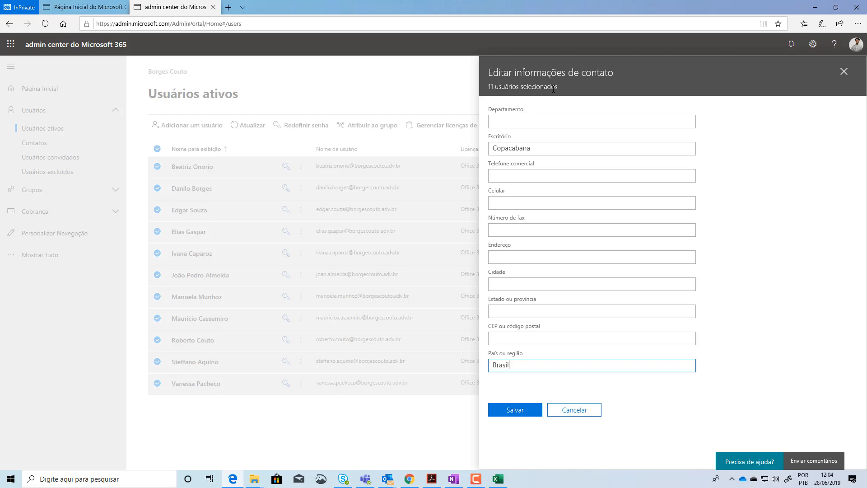
click(520, 404)
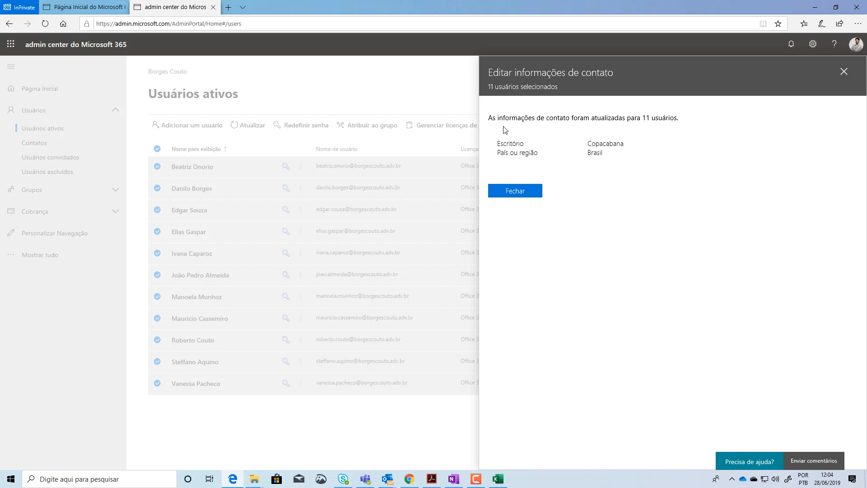
click(518, 191)
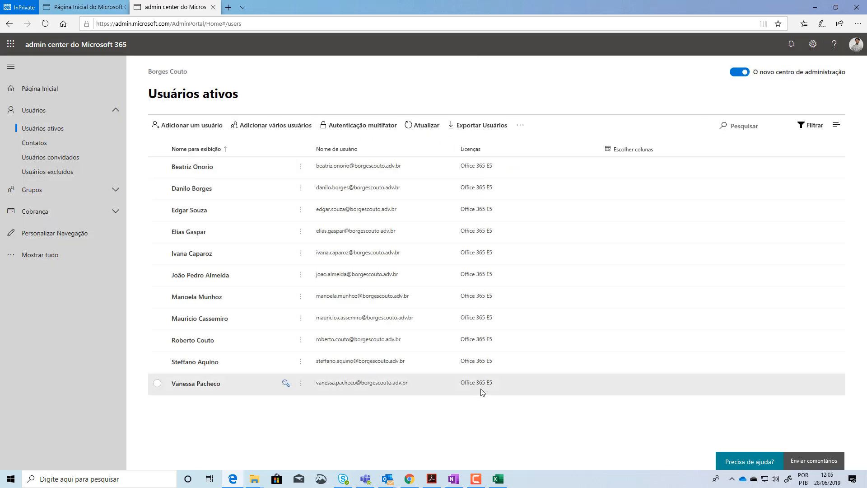
Refresh the active users list and check the Escritório and País ou região fields in the second user's contact information
click(412, 128)
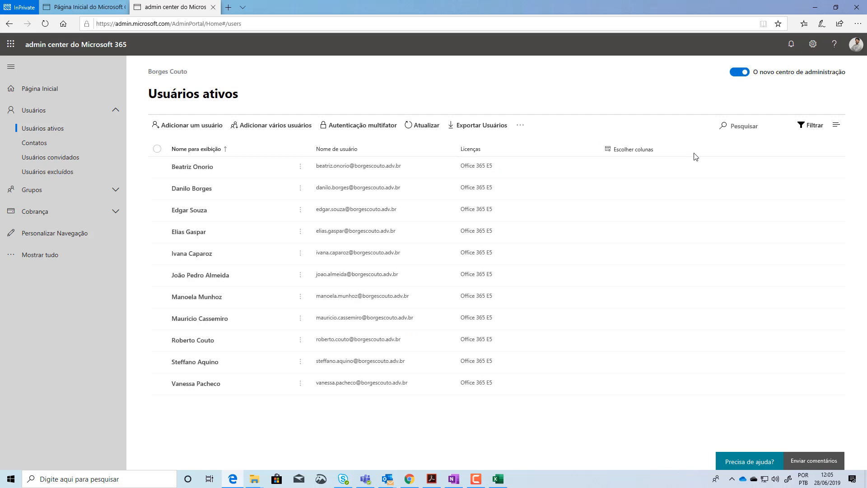
click(234, 189)
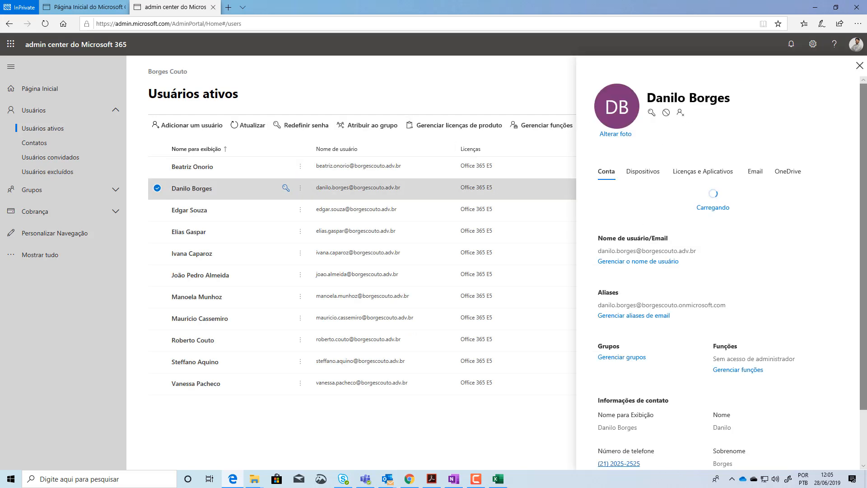
click(624, 442)
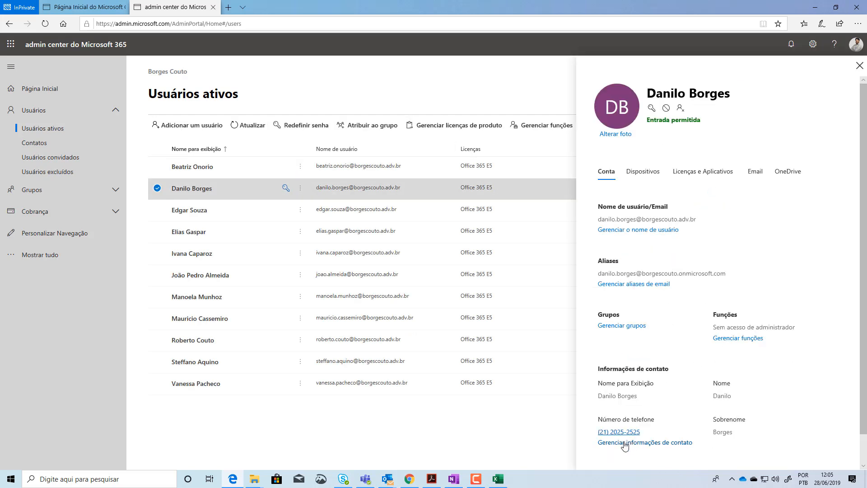
click(497, 215)
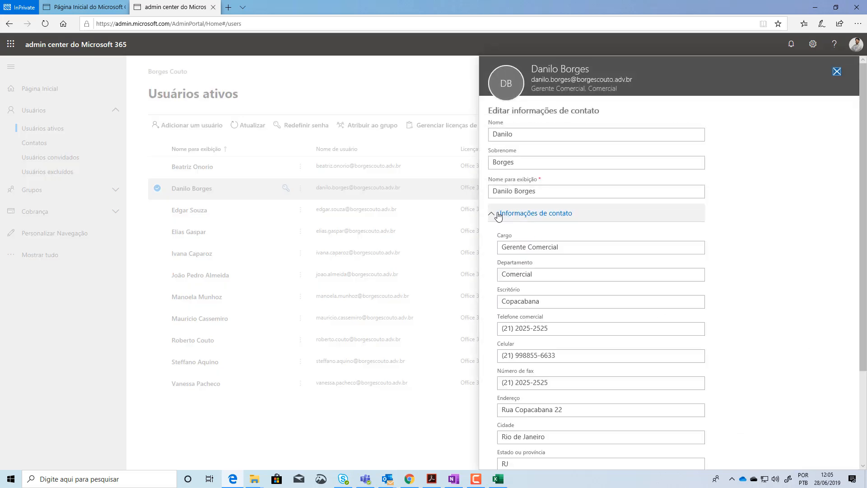
click(498, 215)
click(499, 215)
scroll(497, 176, down, 3)
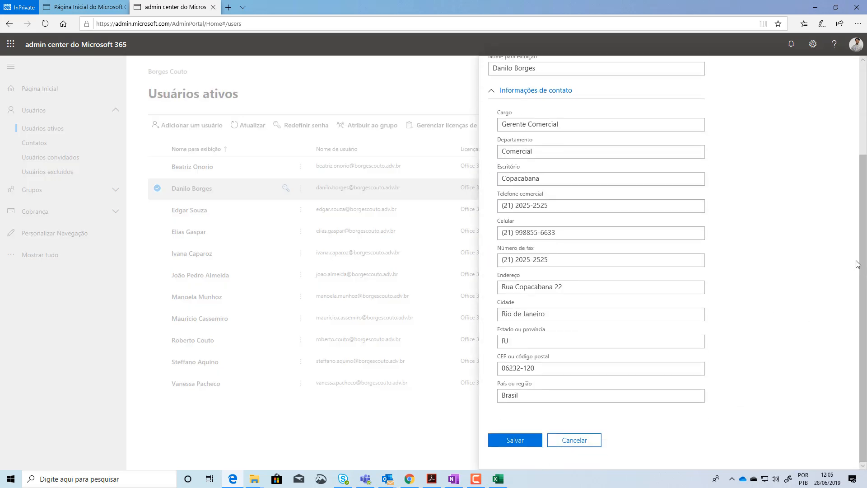
click(509, 179)
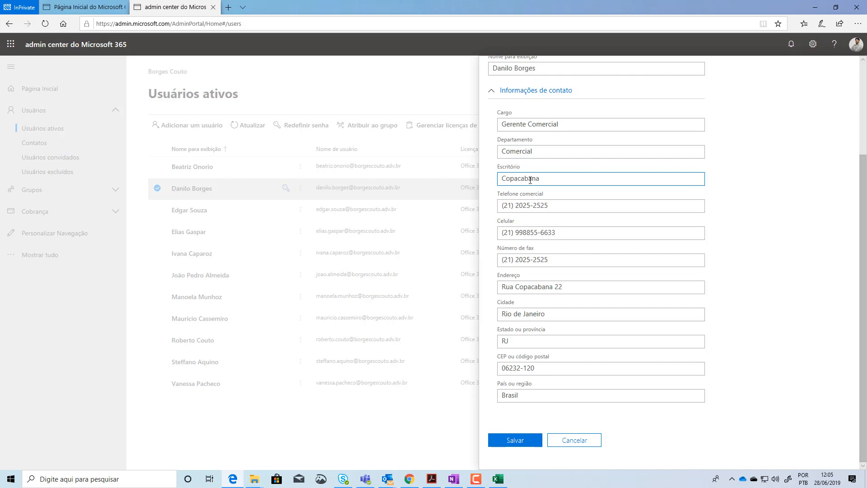
Close the second user's contact information without saving and check Escritório and País ou região in the ninth user's contact information
click(574, 440)
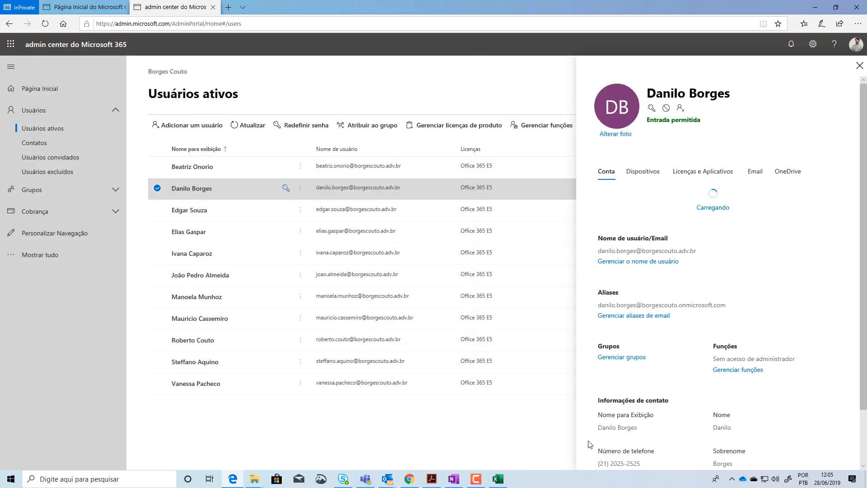
click(202, 343)
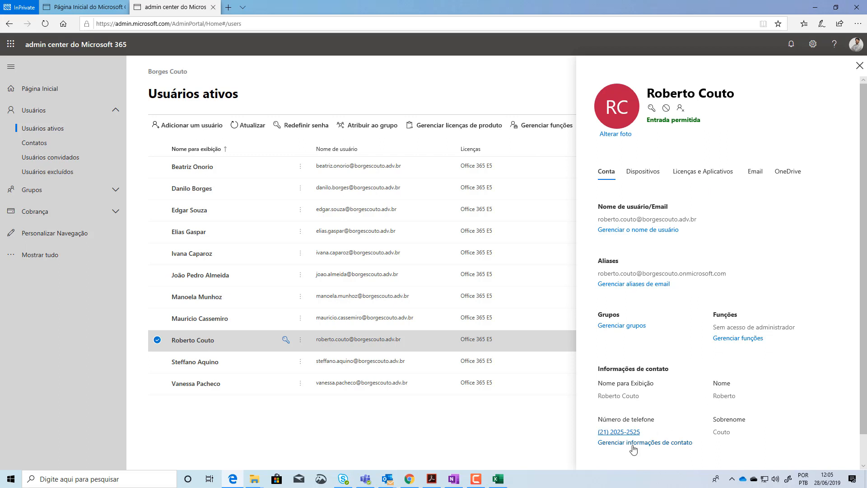
click(634, 447)
click(669, 213)
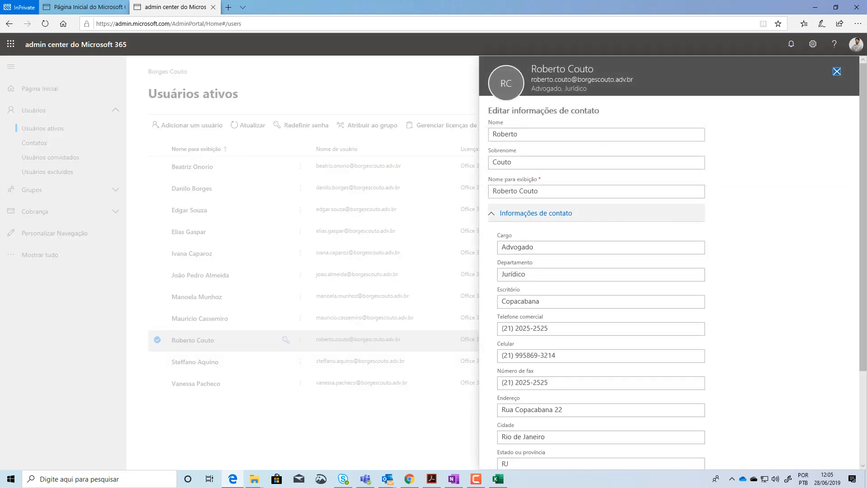
drag(863, 246, 863, 321)
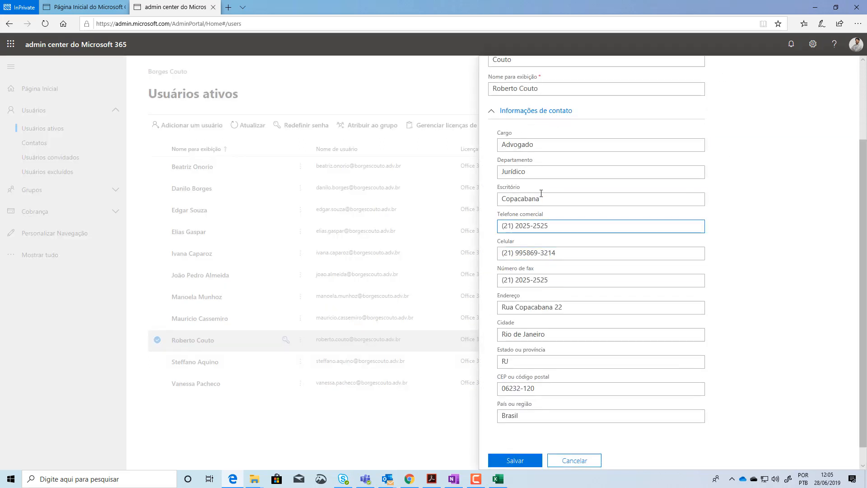
Cancel the ninth user's contact information editing, close the user's details and clear the selection in the active users list
click(586, 462)
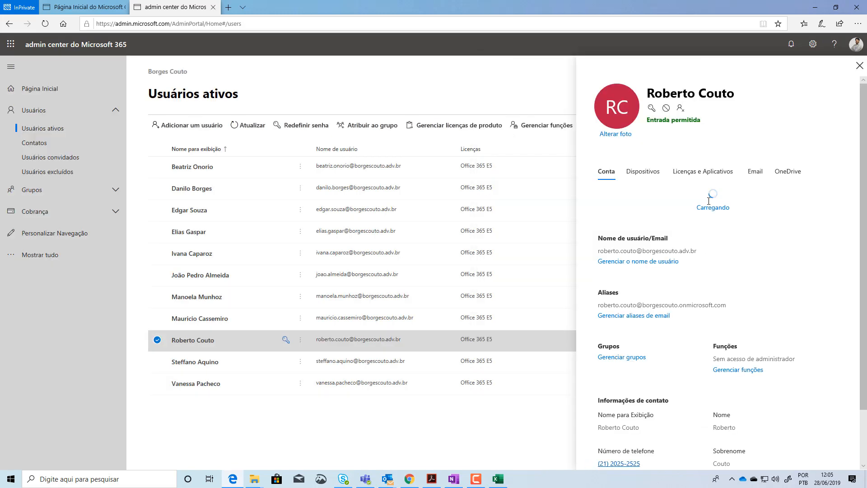
click(859, 65)
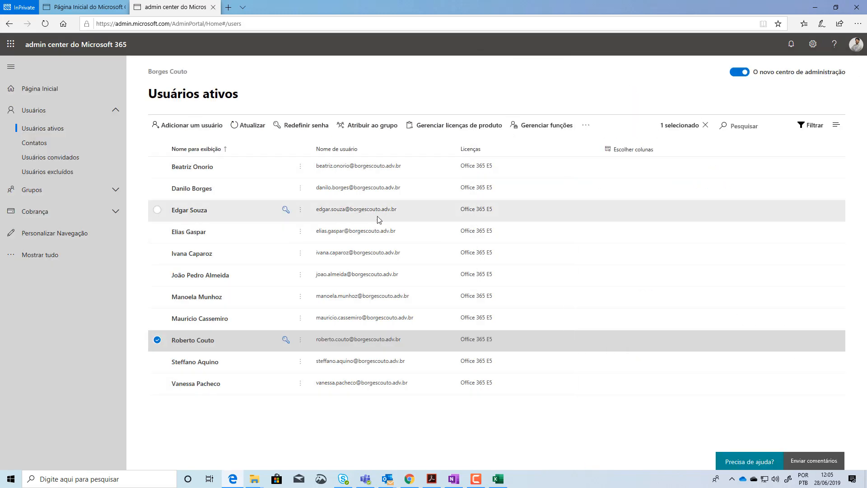
click(158, 339)
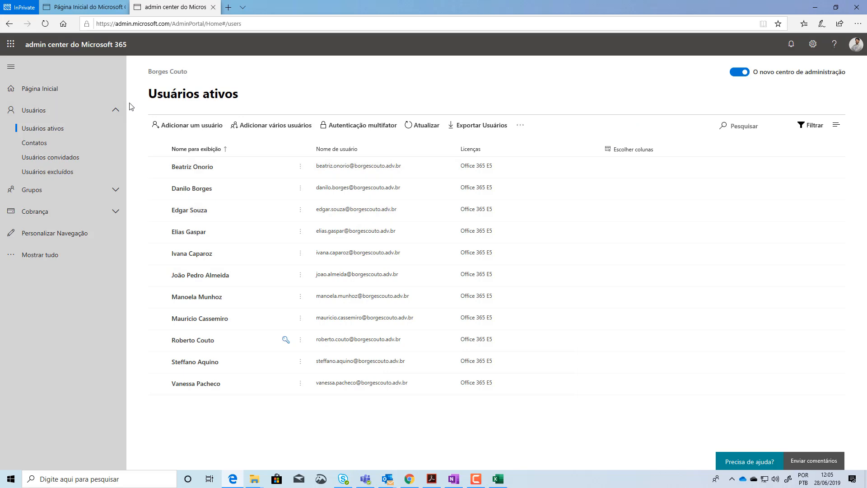